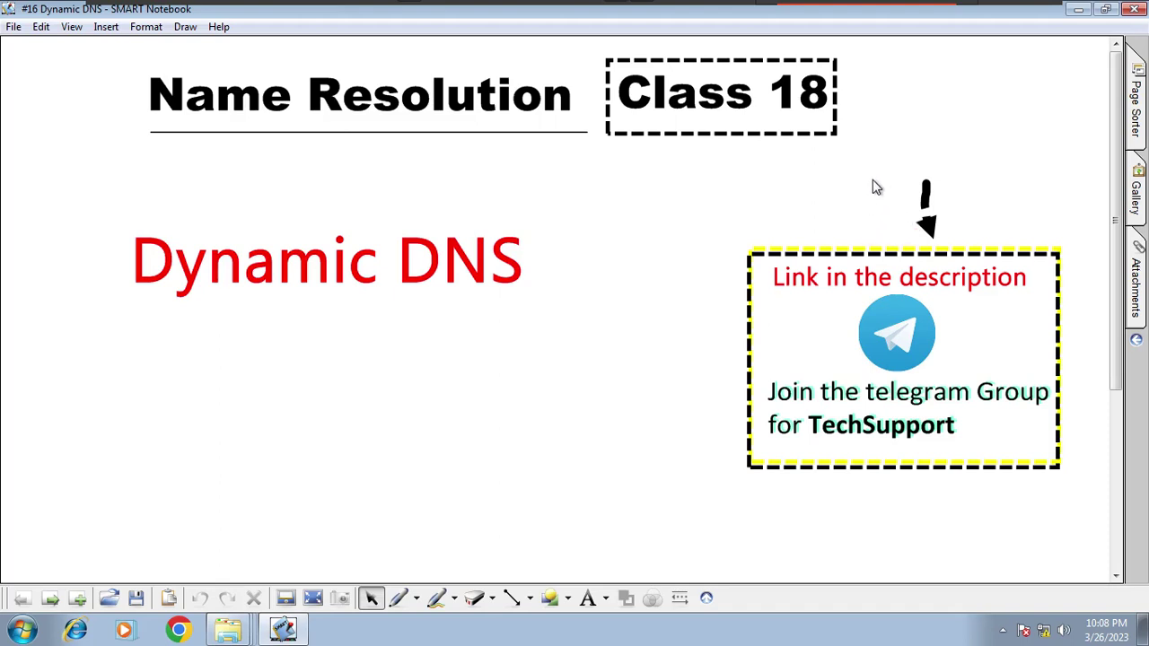
# Minimize the notebook slide's virtual machine window and switch to the remote session running Hyper-V Manager
pyautogui.moveTo(939, 16)
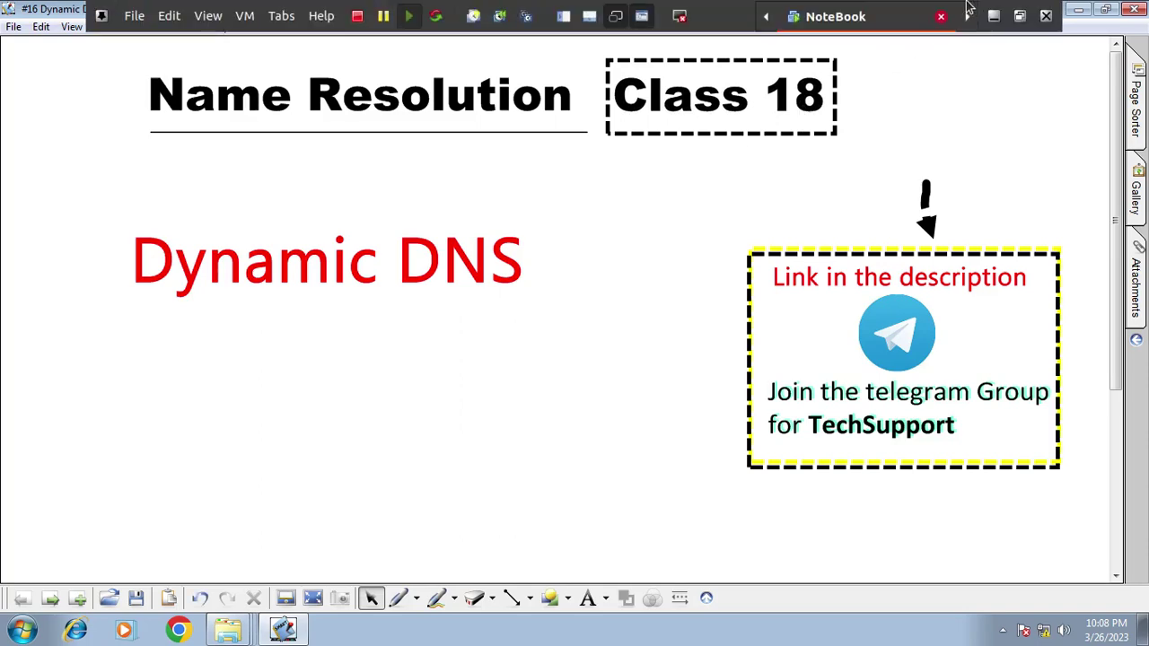
pyautogui.click(996, 11)
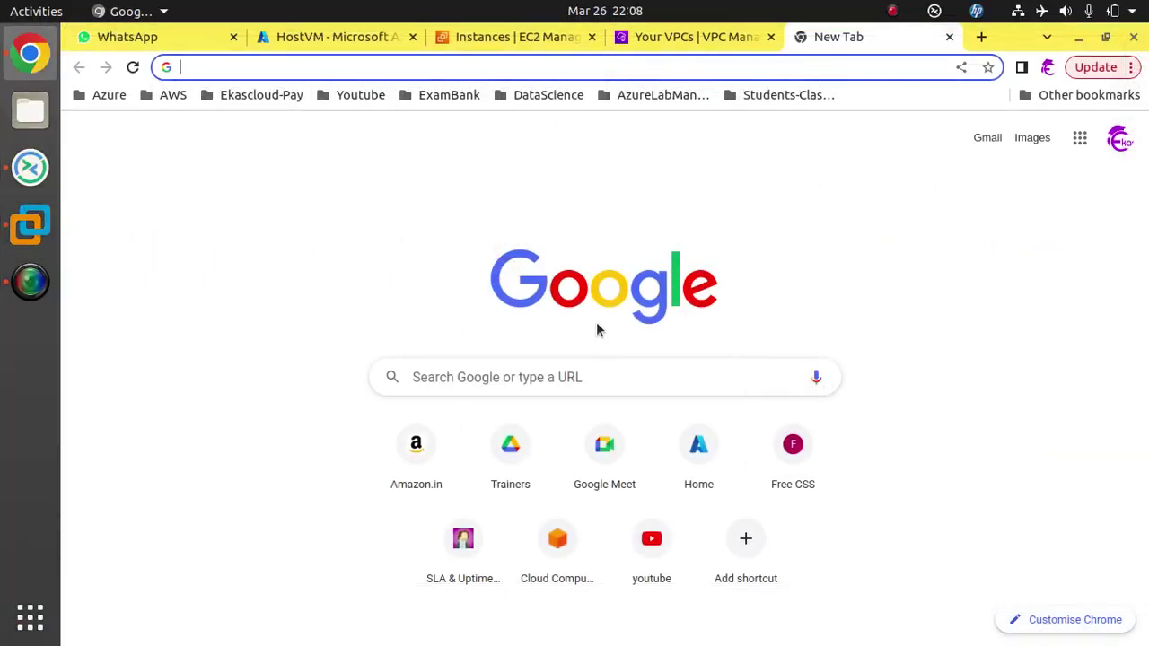
pyautogui.click(30, 225)
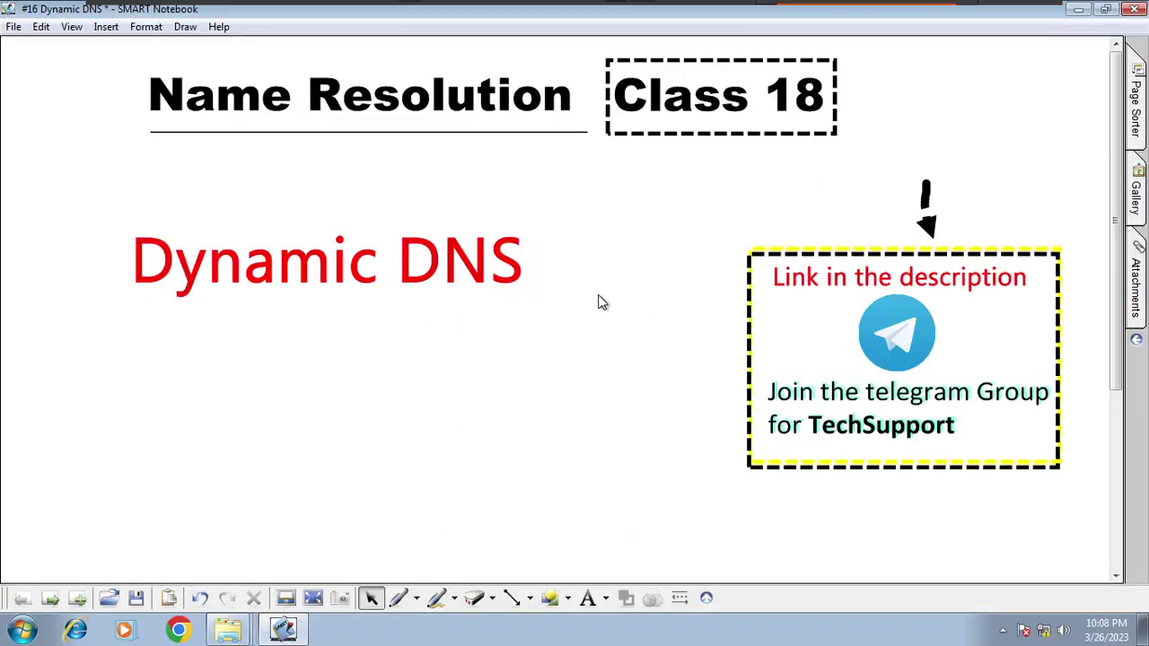
pyautogui.click(996, 11)
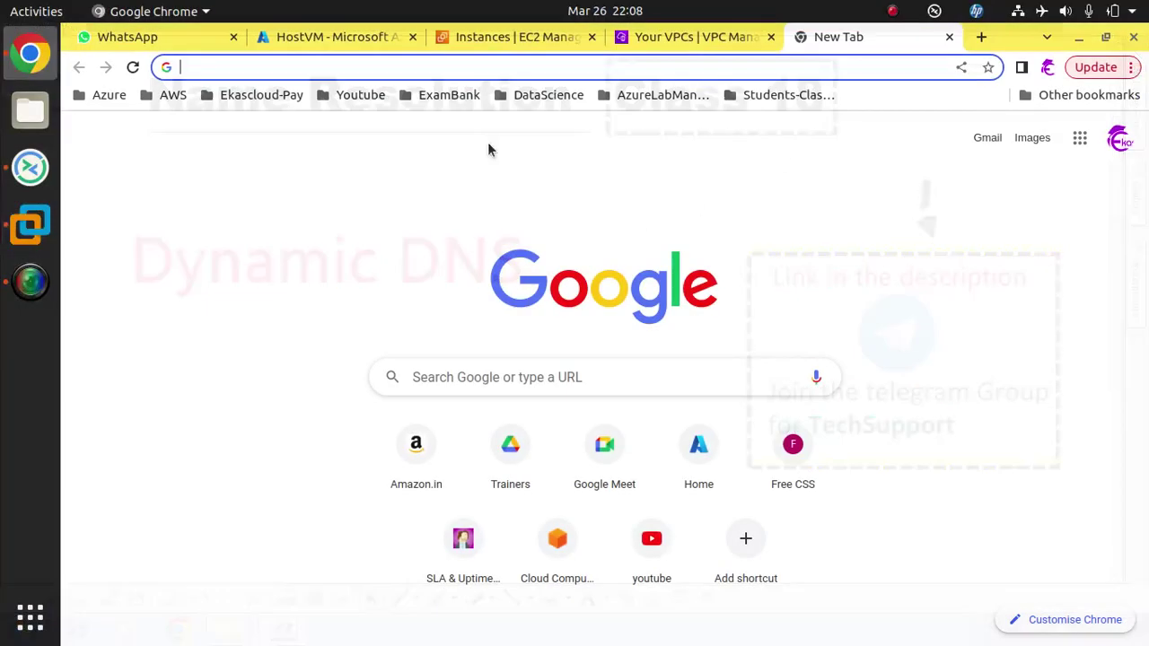
pyautogui.click(19, 176)
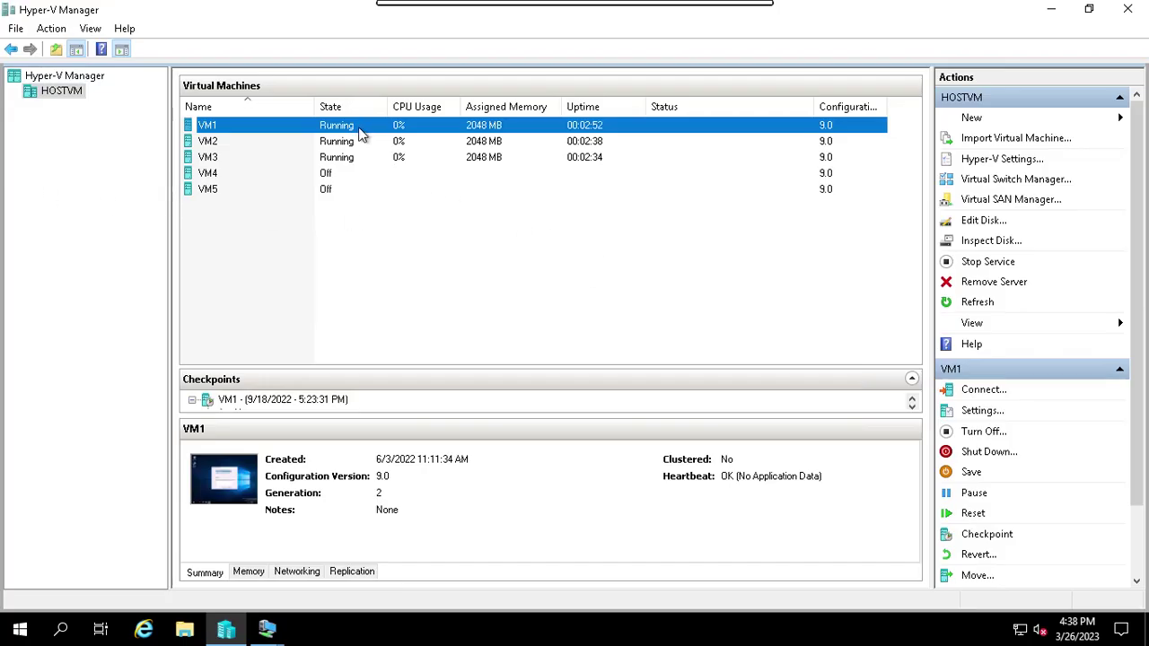
# Connect to VM1, dismiss its Shutdown Event Tracker without giving a reason, and show the machine full screen
pyautogui.click(988, 393)
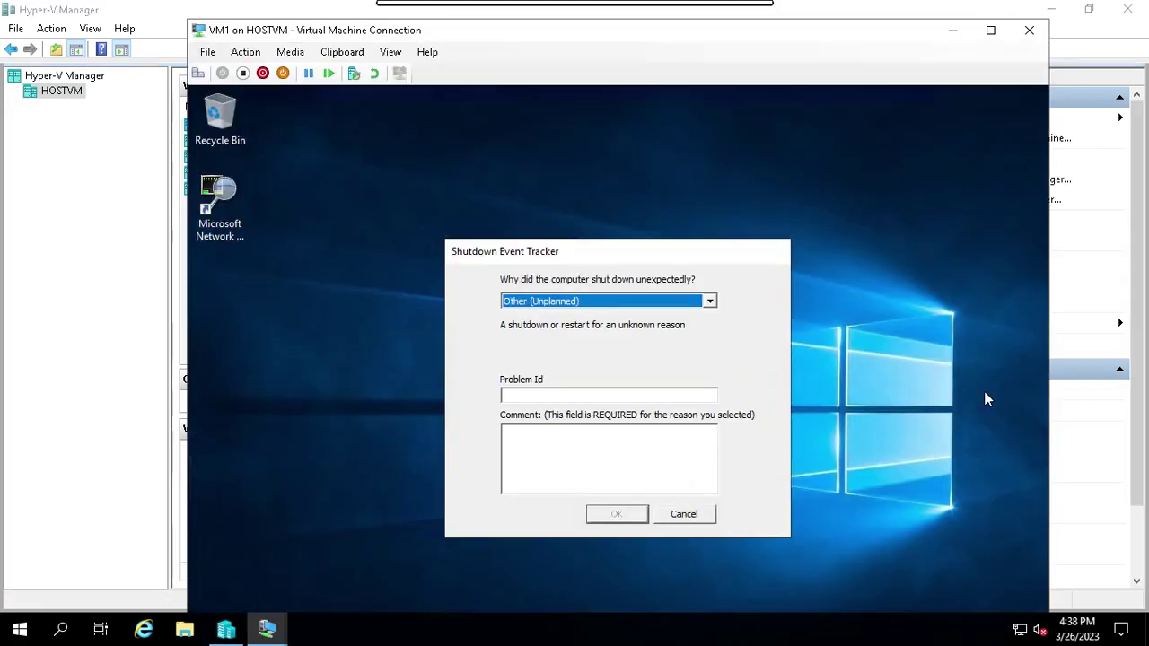
pyautogui.click(686, 514)
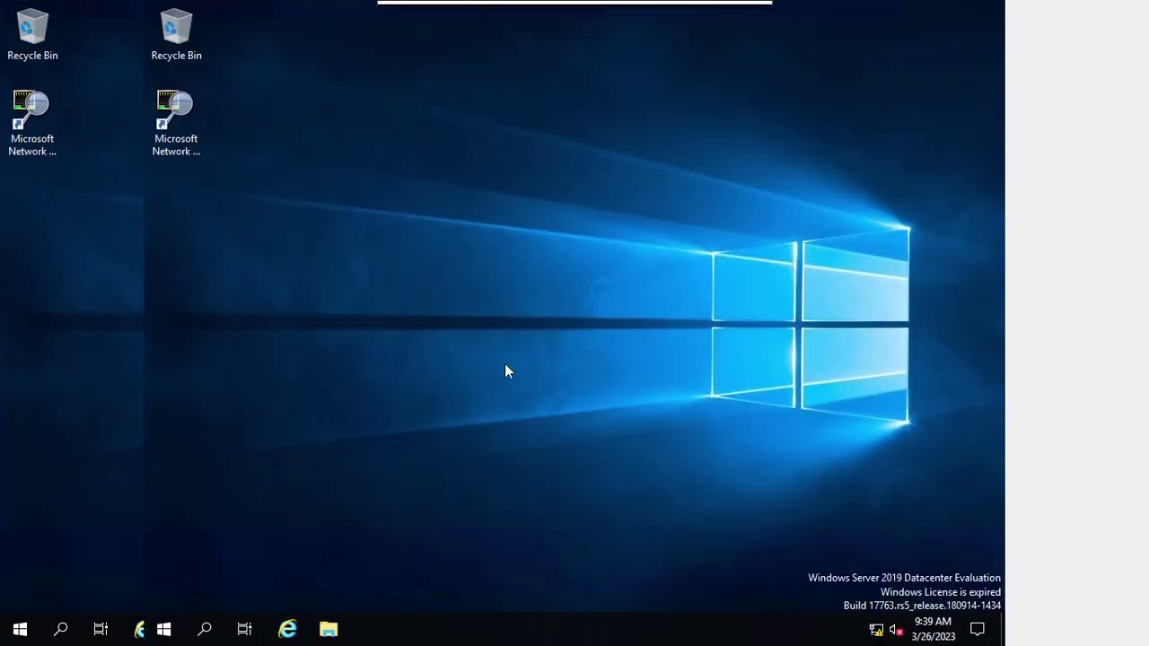
pyautogui.click(998, 32)
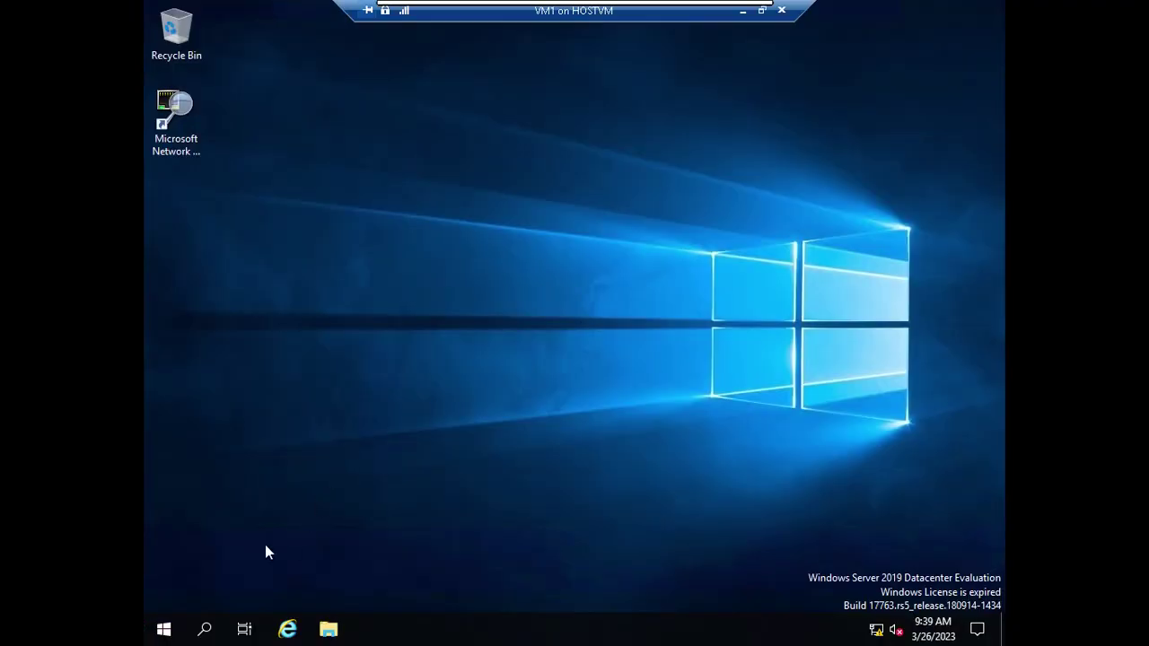
# Open Active Directory Users and Computers in VM1, show the Users container of myclass.com, and maximize the window
pyautogui.click(164, 628)
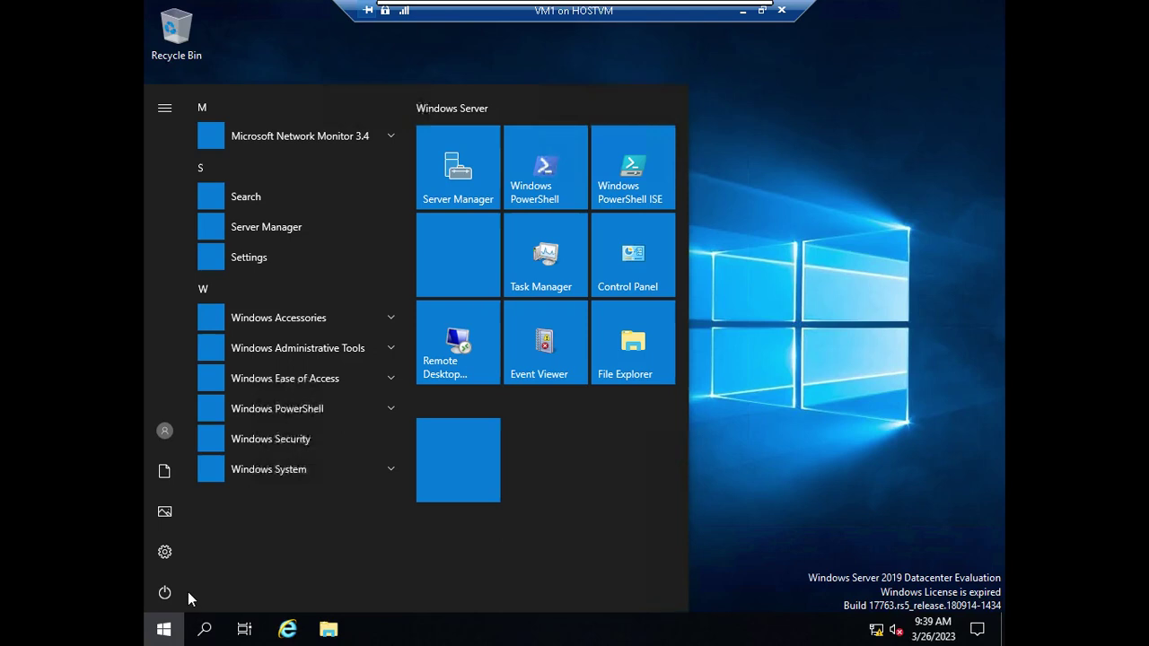
pyautogui.click(318, 348)
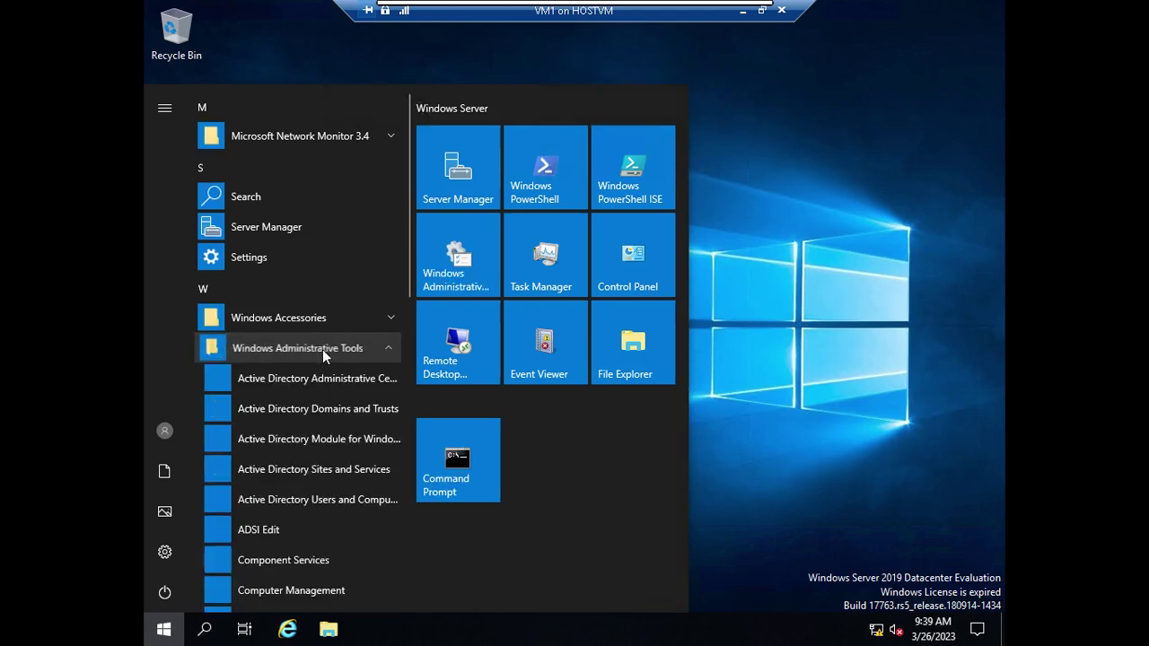
pyautogui.click(315, 502)
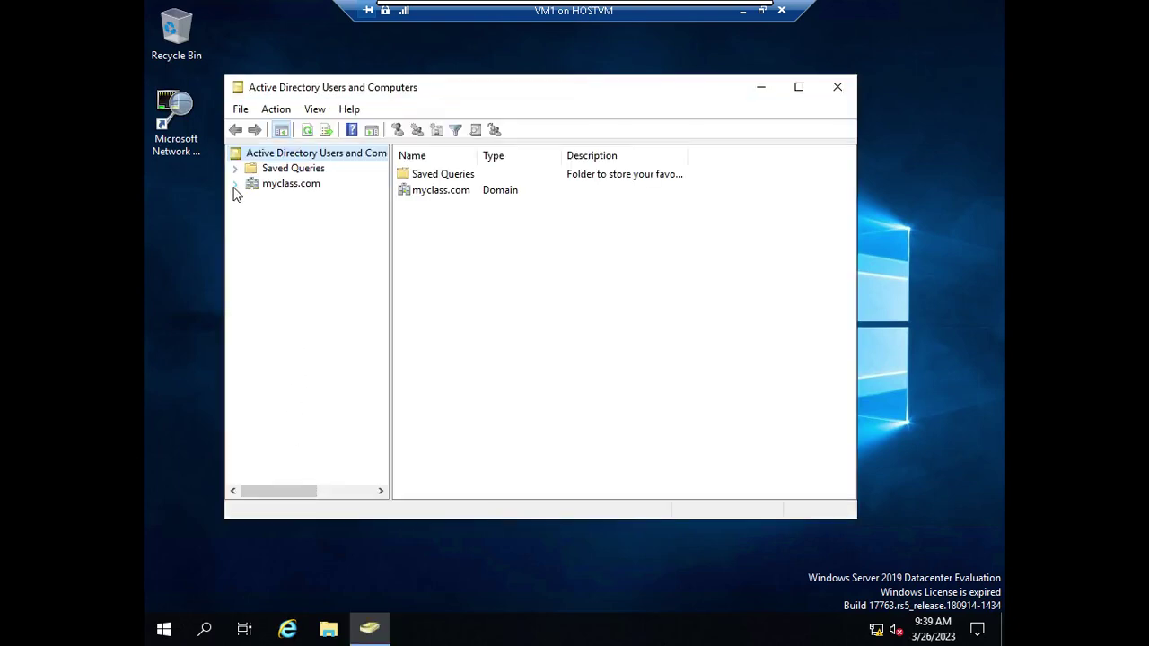
pyautogui.click(234, 184)
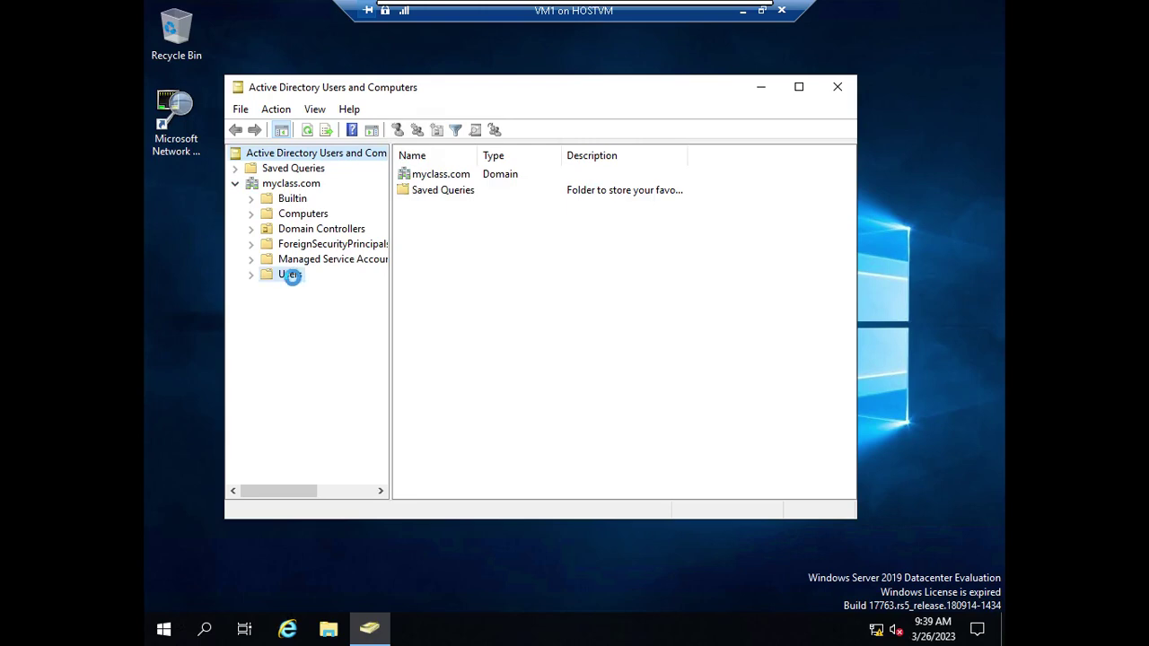
pyautogui.click(290, 274)
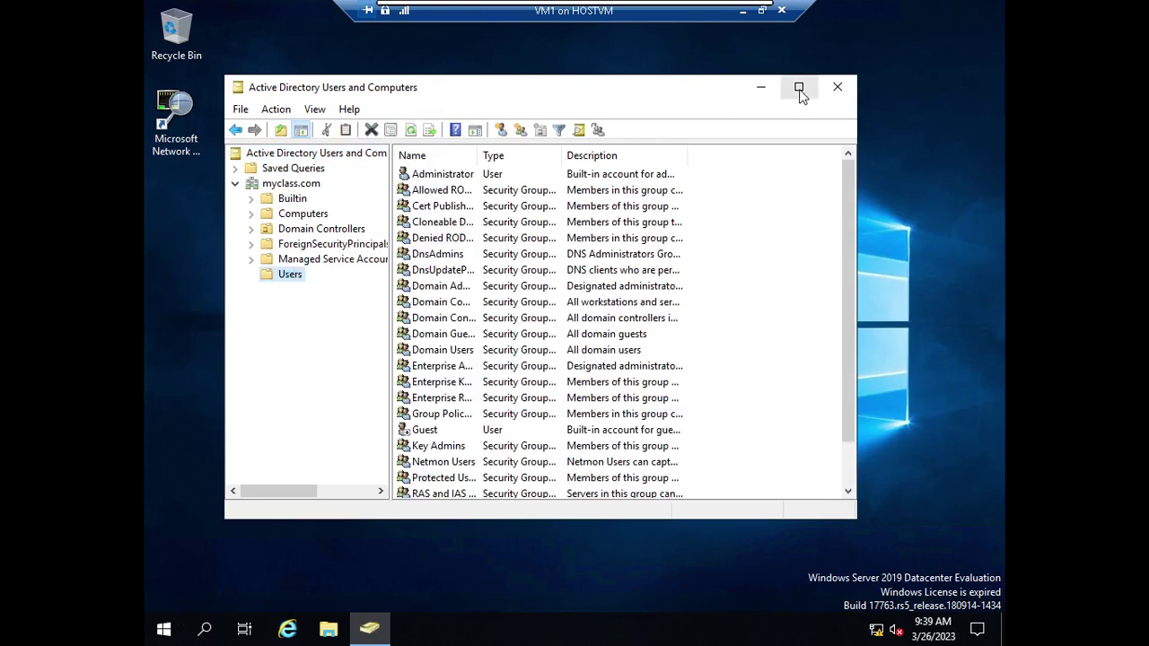
pyautogui.click(799, 90)
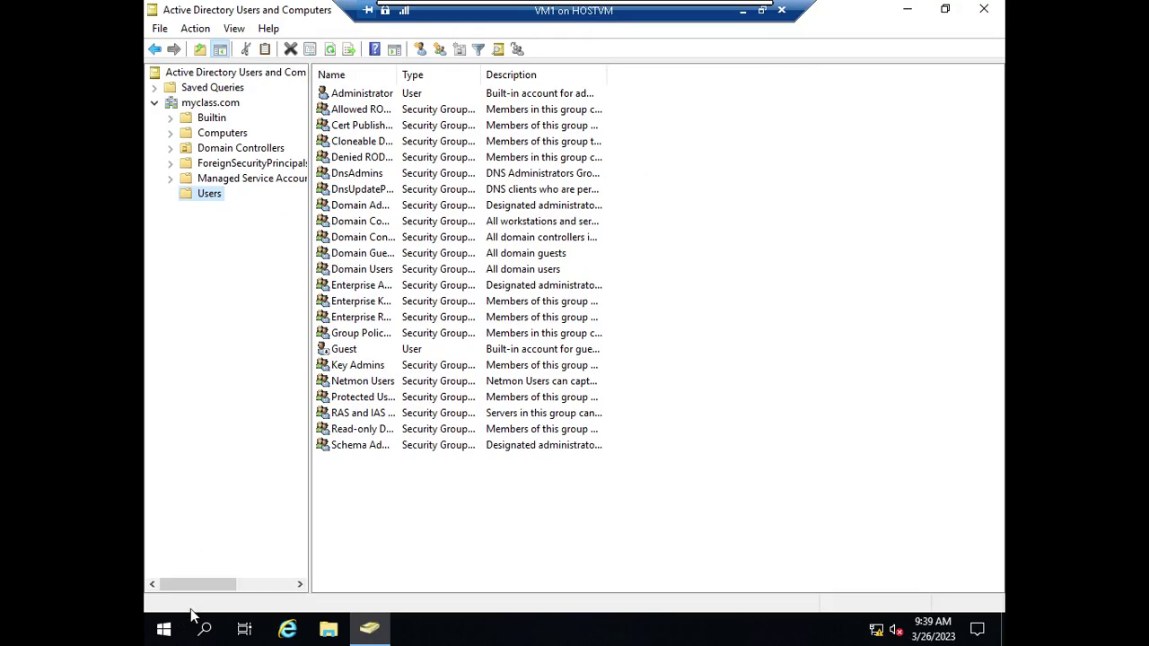
# Launch DNS Manager from Command Prompt with dnsmgmt.msc, minimize the prompt, and move DNS Manager clear of the Active Directory tree
pyautogui.click(164, 628)
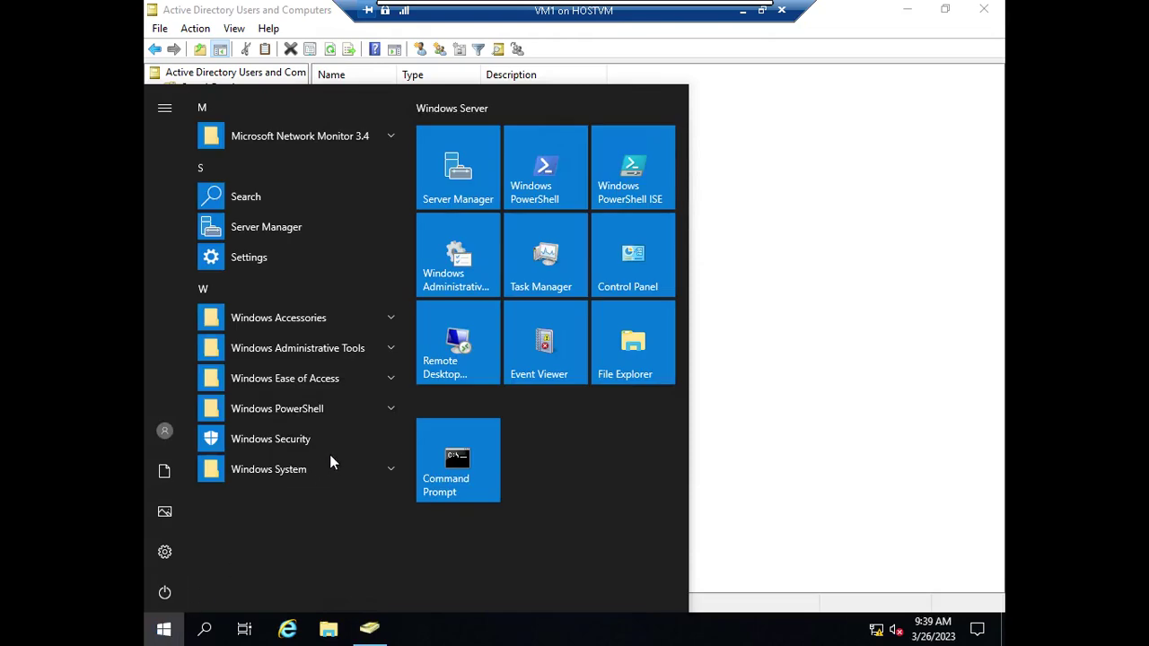
pyautogui.click(460, 480)
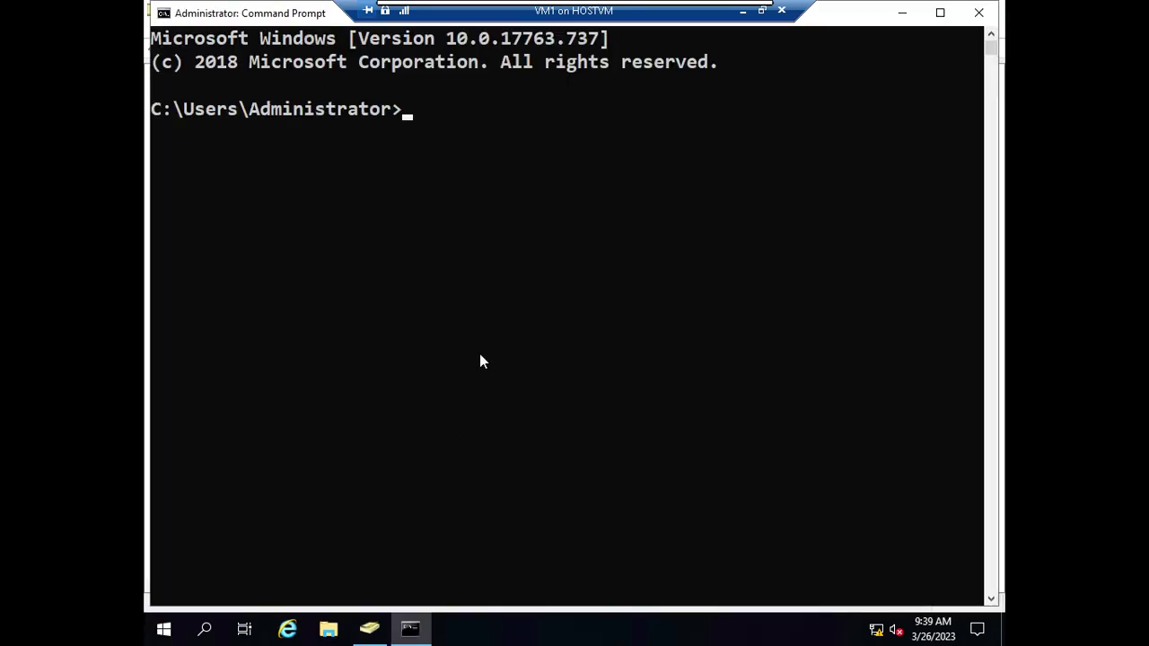
pyautogui.write('dnsmgmt.msc')
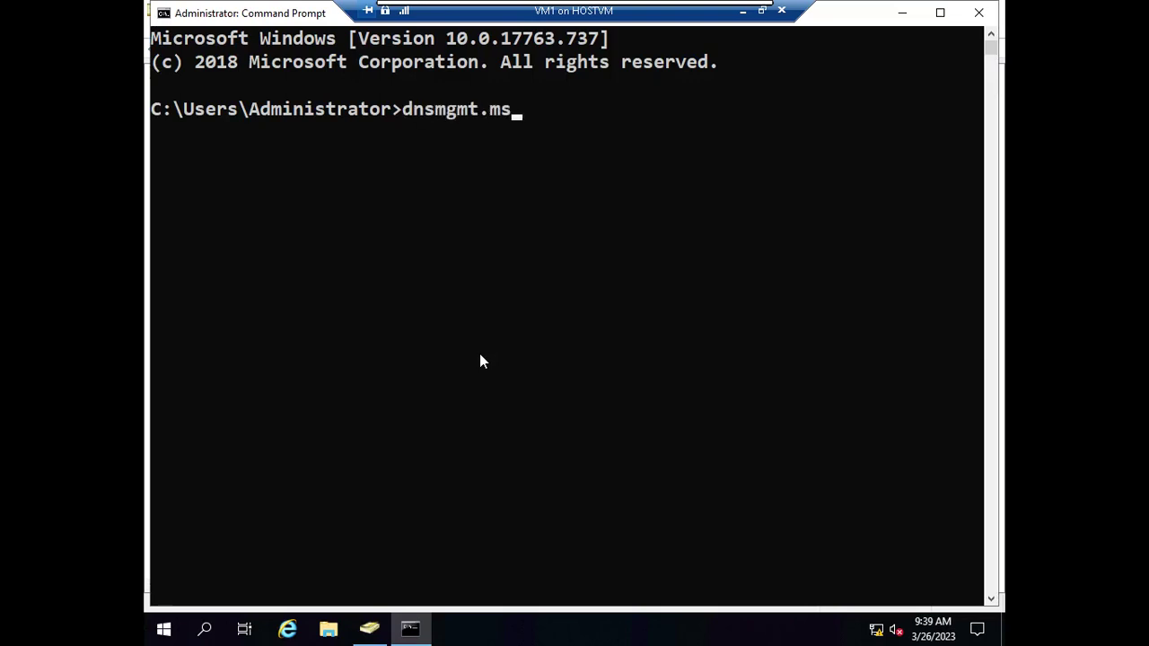
pyautogui.press('Return')
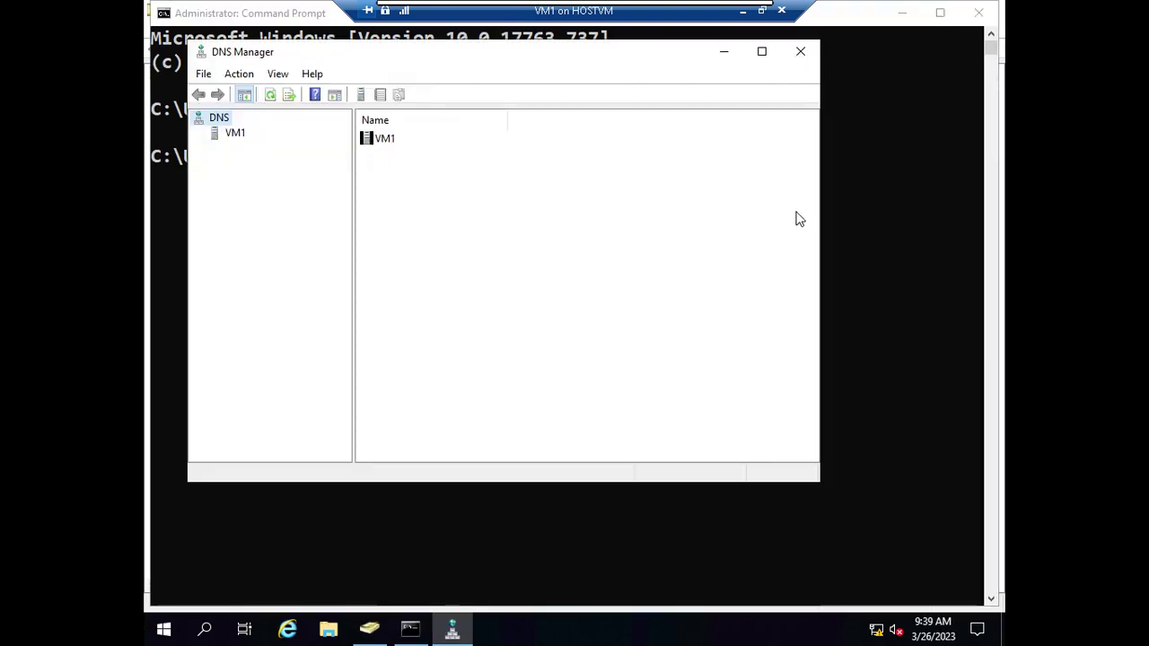
pyautogui.click(900, 12)
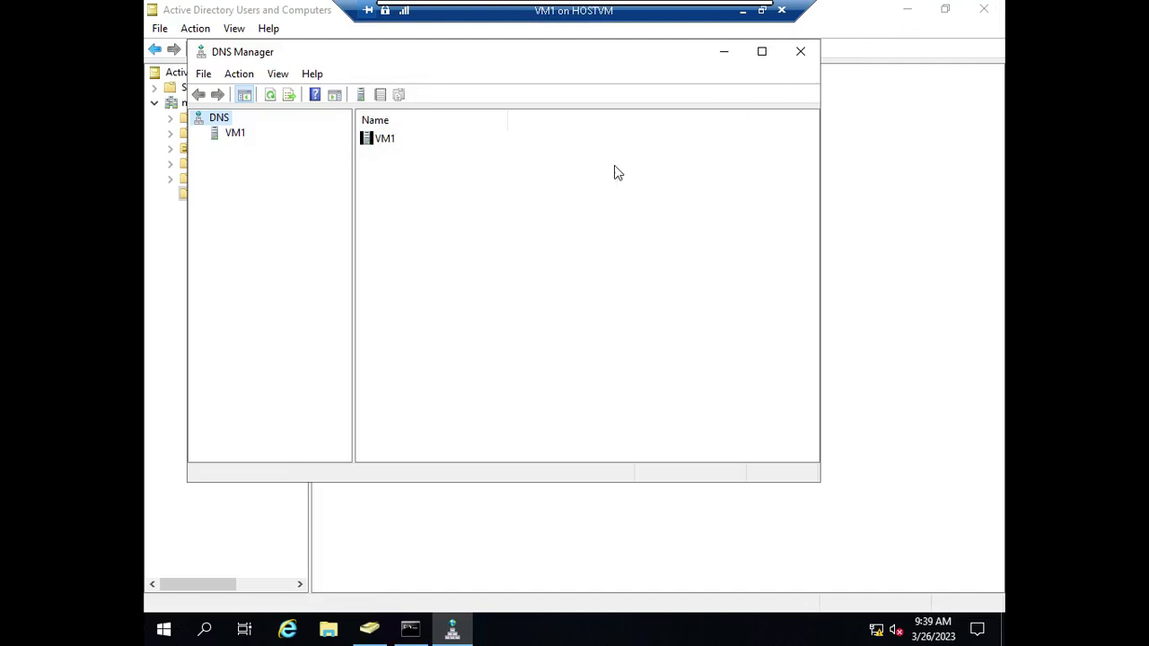
pyautogui.moveTo(290, 57); pyautogui.dragTo(454, 87)
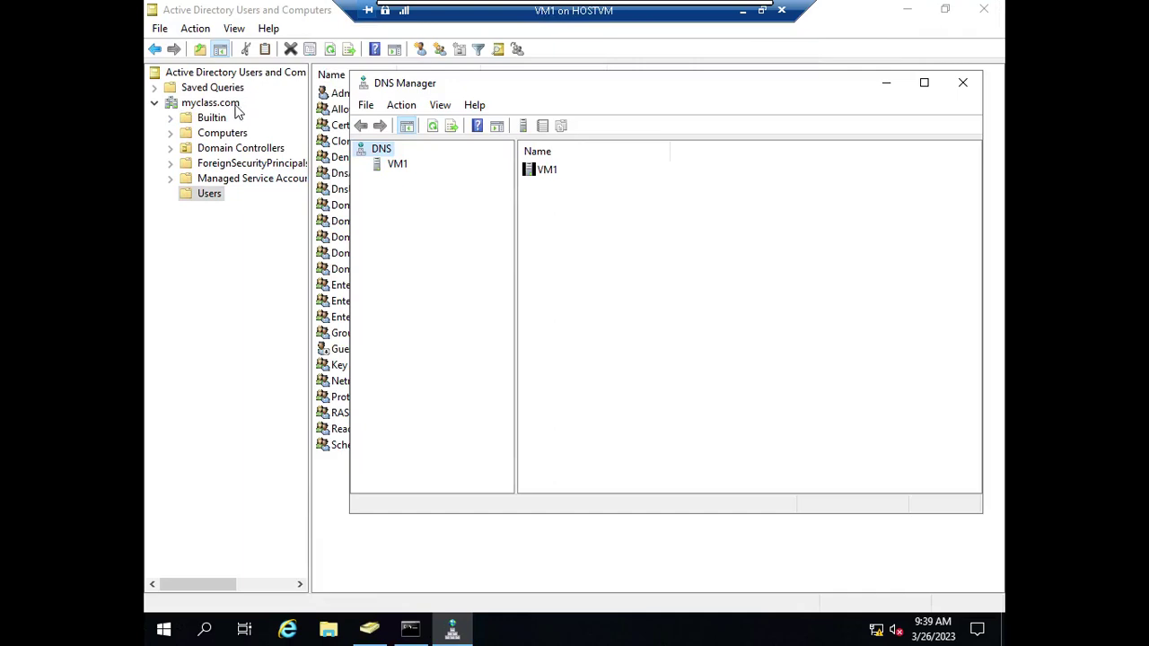
# In DNS Manager, expand VM1's Forward Lookup Zones and display the records of the myclass.com zone
pyautogui.click(384, 159)
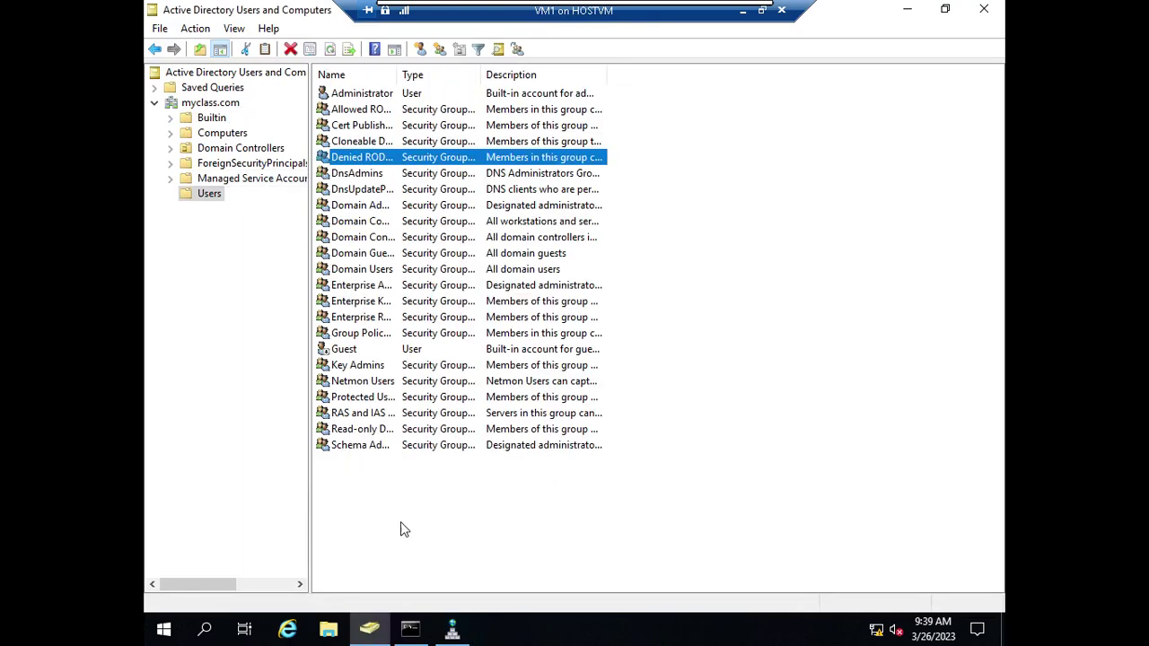
pyautogui.click(452, 629)
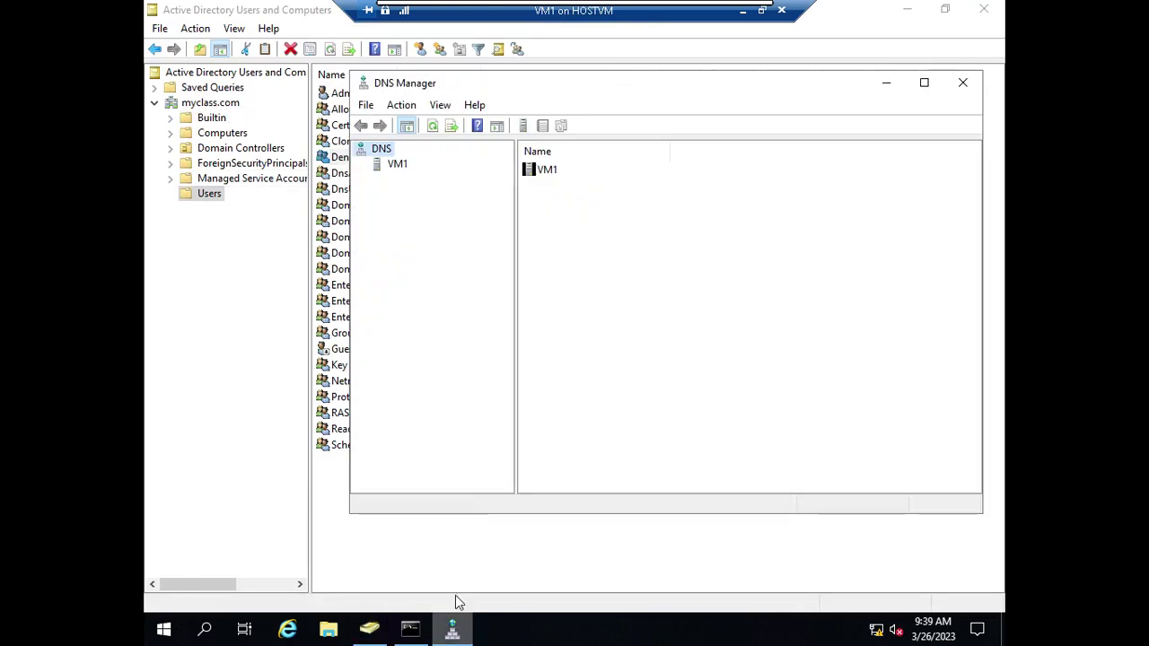
pyautogui.click(395, 165)
pyautogui.click(361, 165)
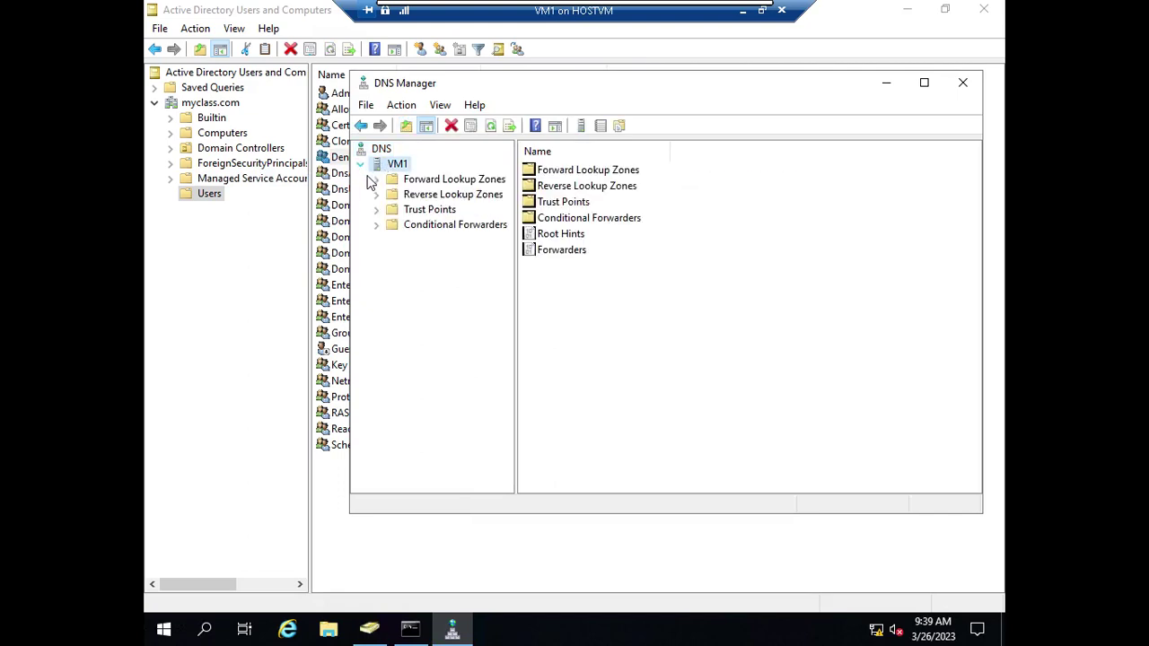
pyautogui.click(376, 180)
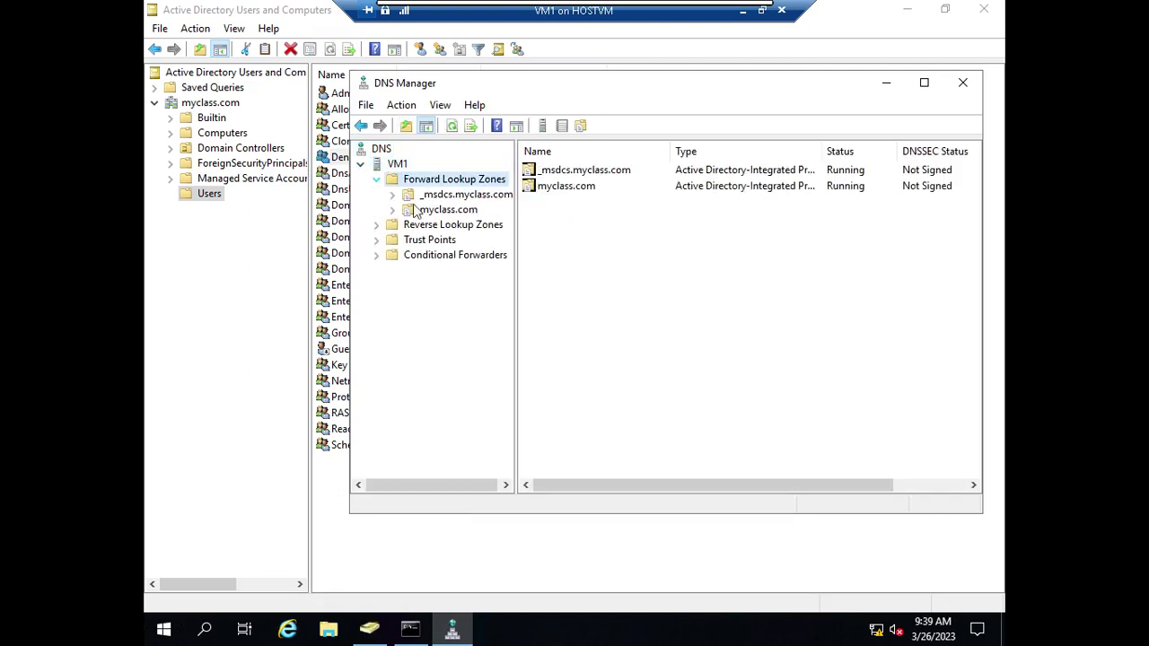
pyautogui.click(448, 209)
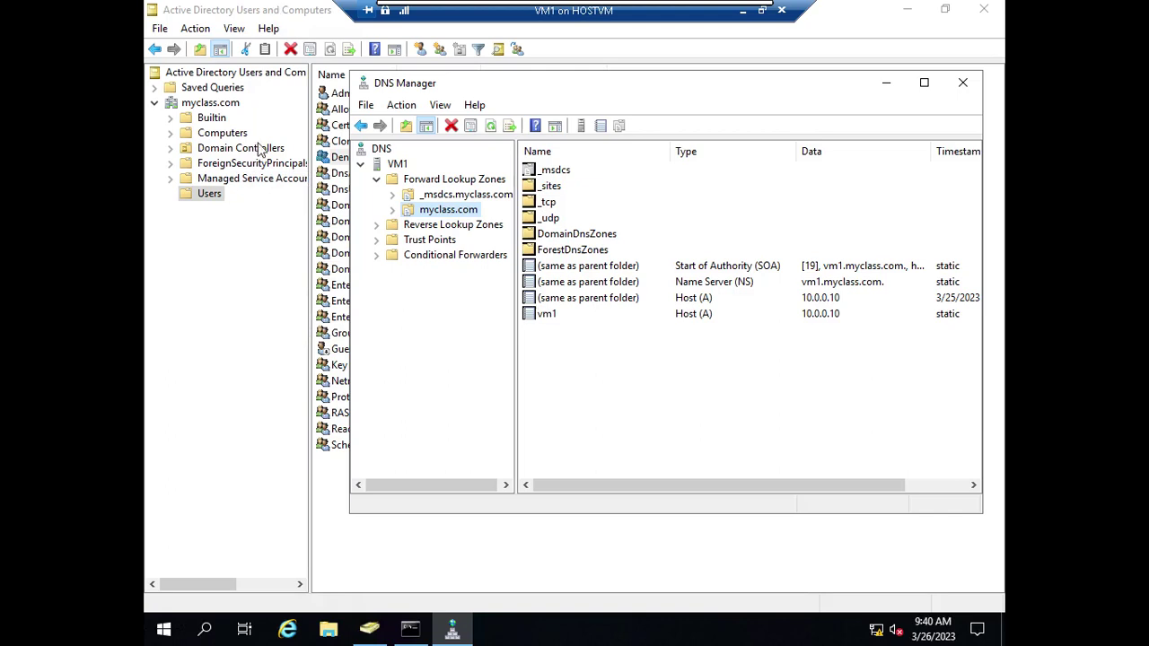
# Review the Domain Controllers, Computers, Users and Builtin containers of myclass.com in Active Directory Users and Computers, ending on Computers
pyautogui.click(334, 320)
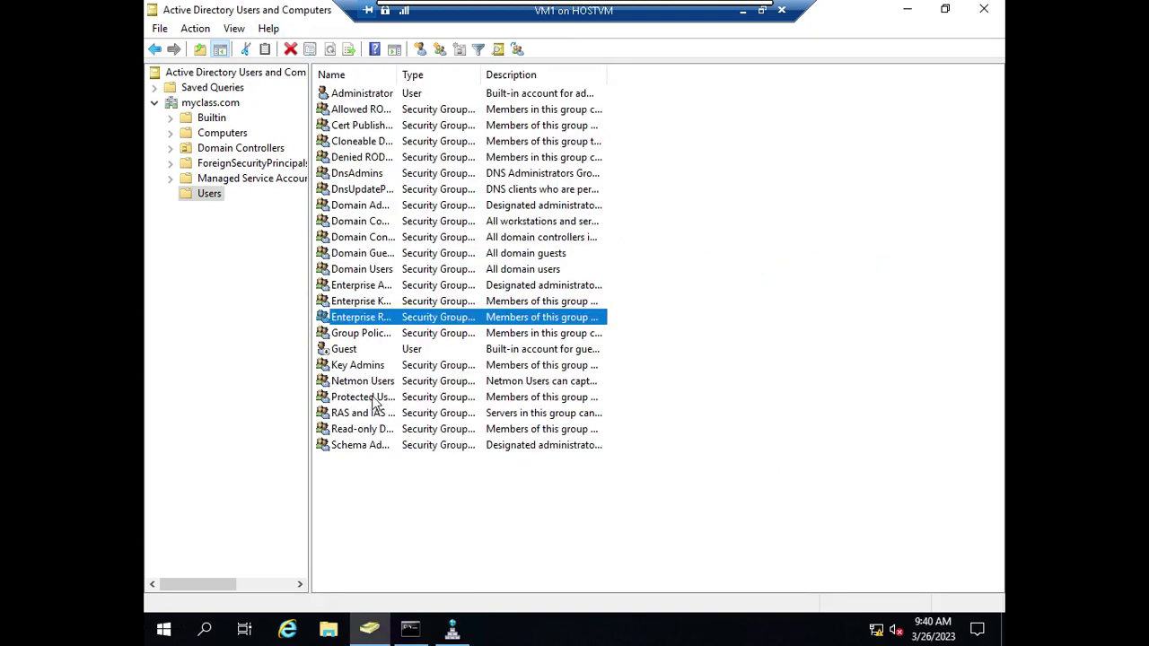
pyautogui.click(237, 149)
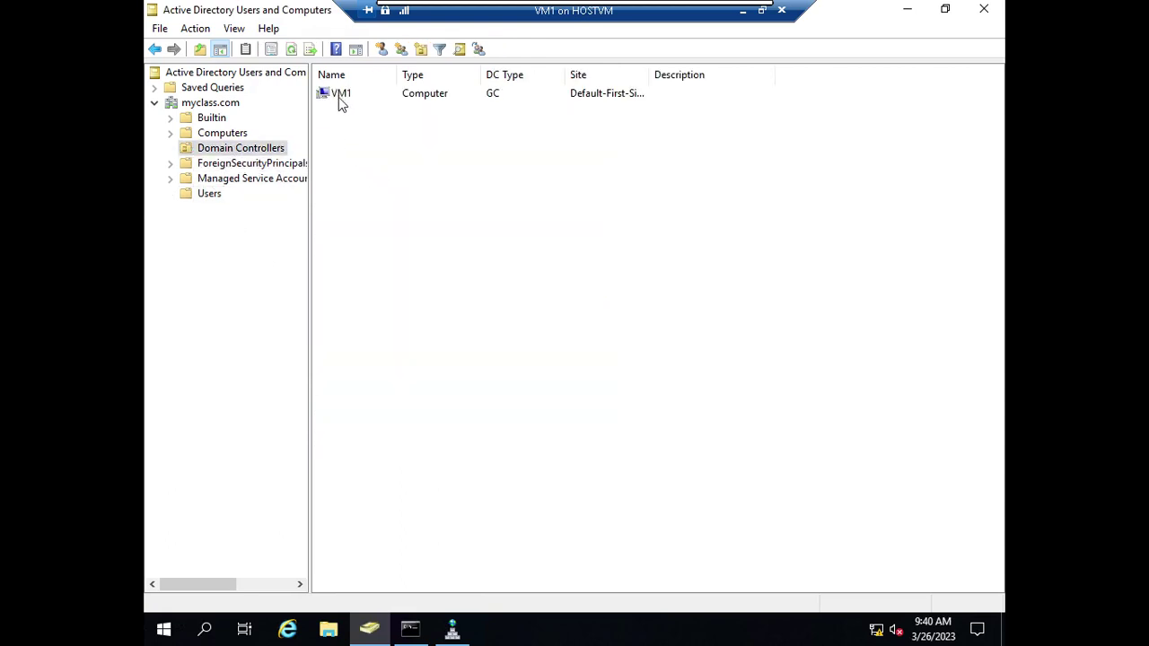
pyautogui.click(235, 136)
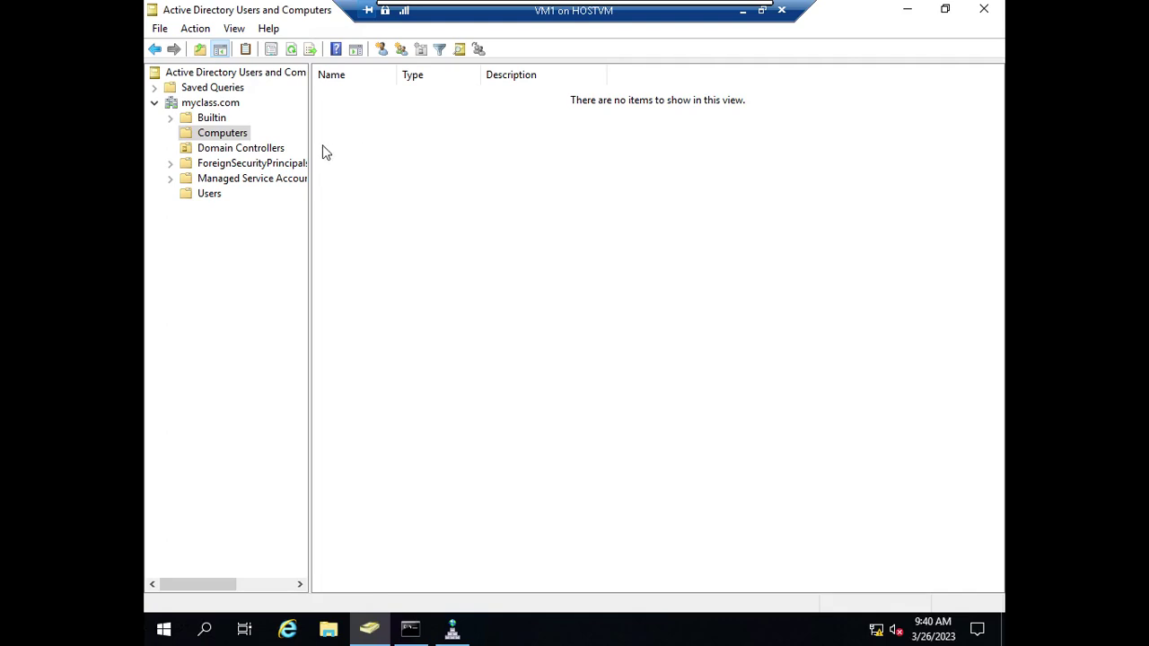
pyautogui.click(206, 198)
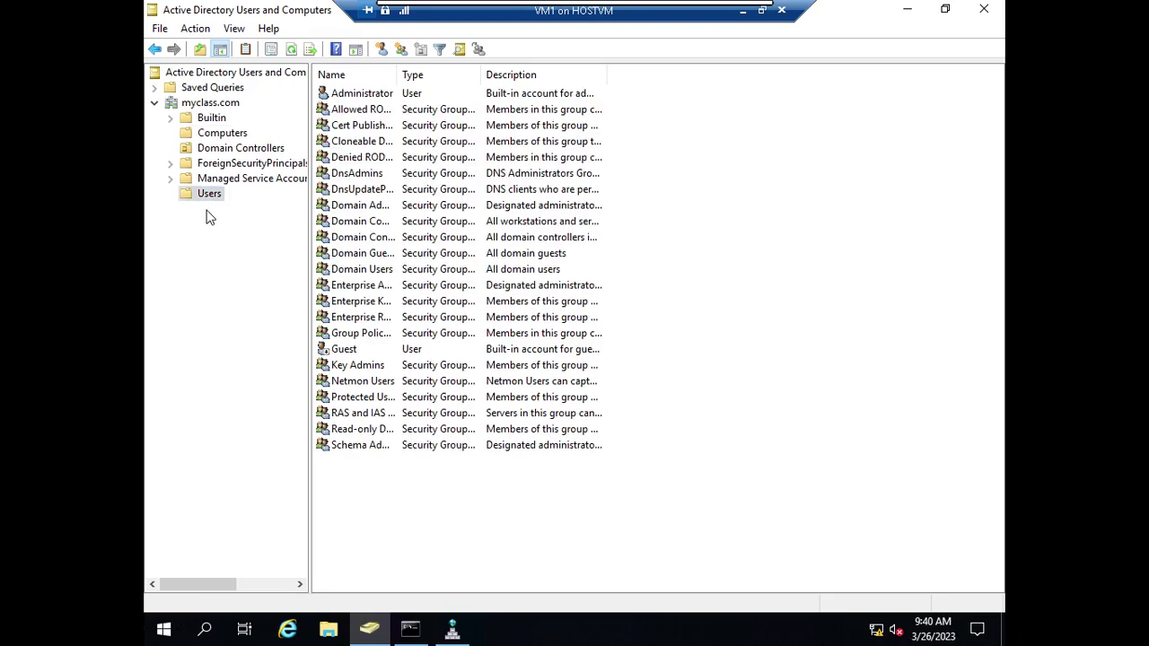
pyautogui.click(212, 118)
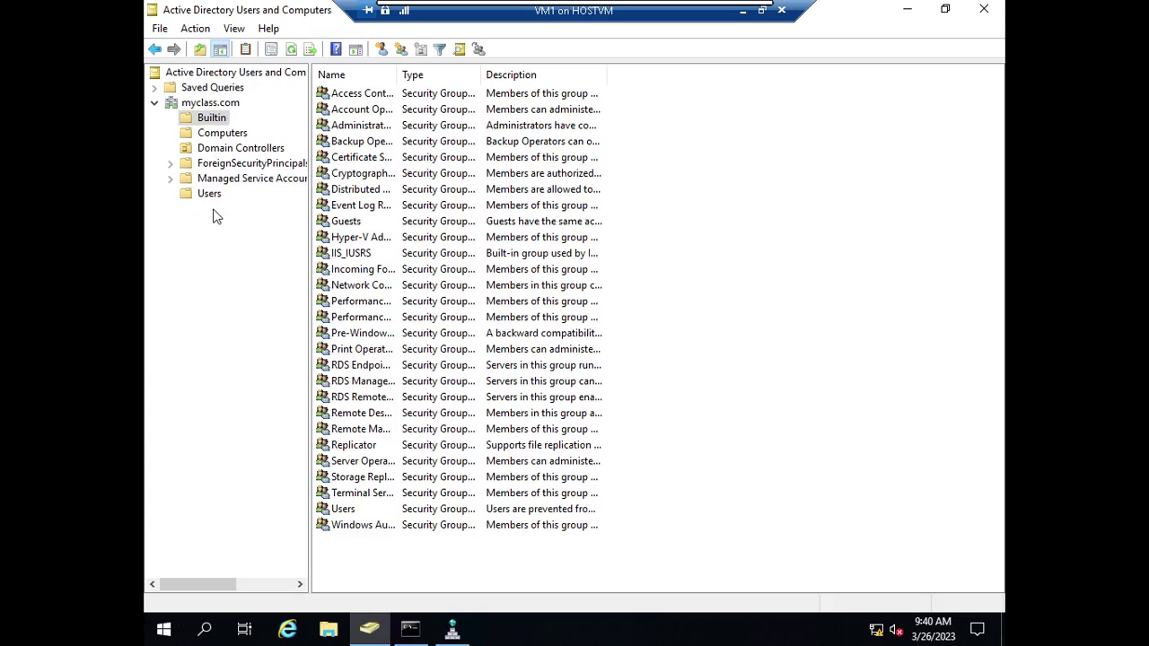
pyautogui.click(225, 137)
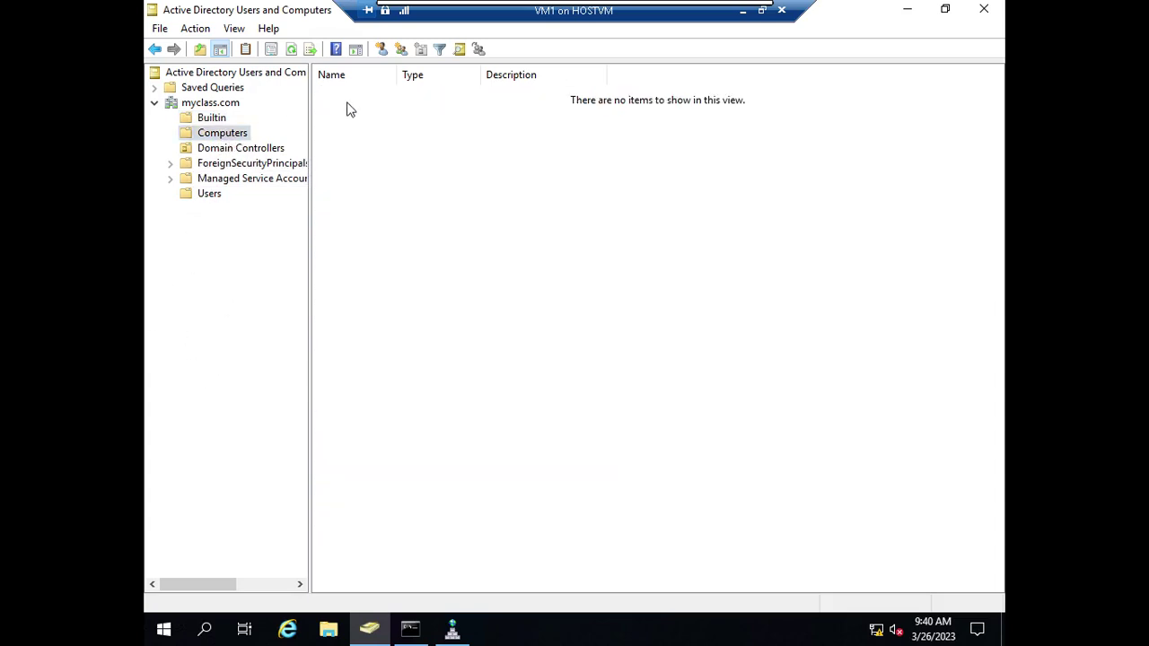
# Return to DNS Manager, compare the _msdcs.myclass.com and myclass.com zones, and open the dc folder under _msdcs.myclass.com
pyautogui.click(453, 628)
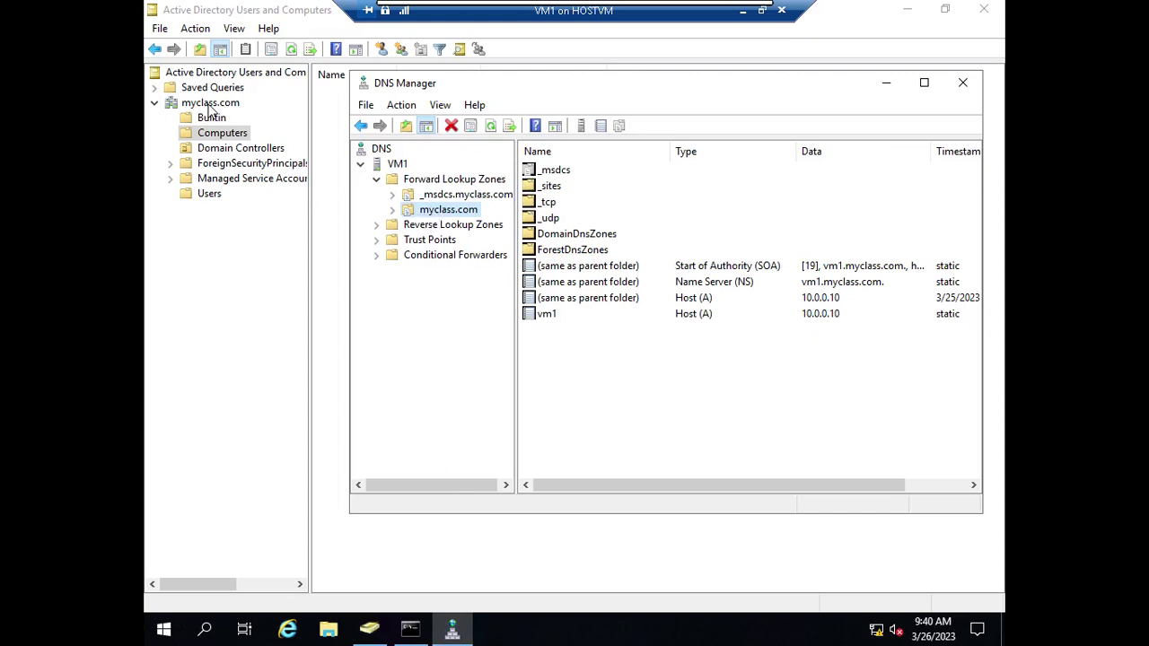
pyautogui.click(422, 200)
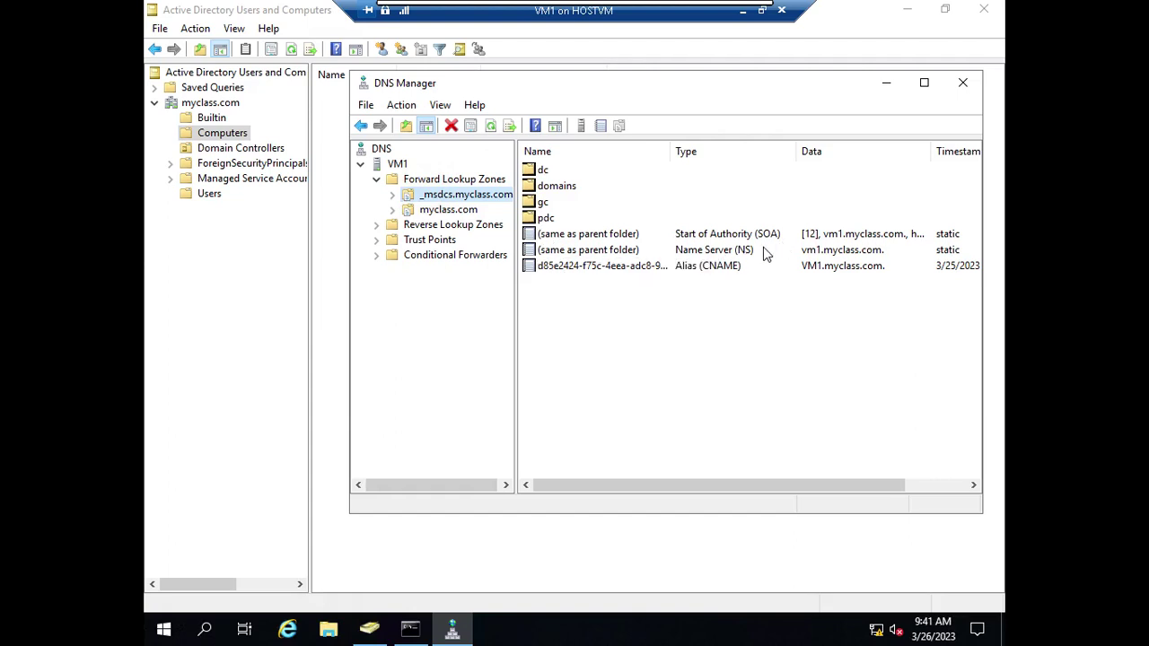
pyautogui.click(454, 211)
pyautogui.click(456, 196)
pyautogui.click(544, 174)
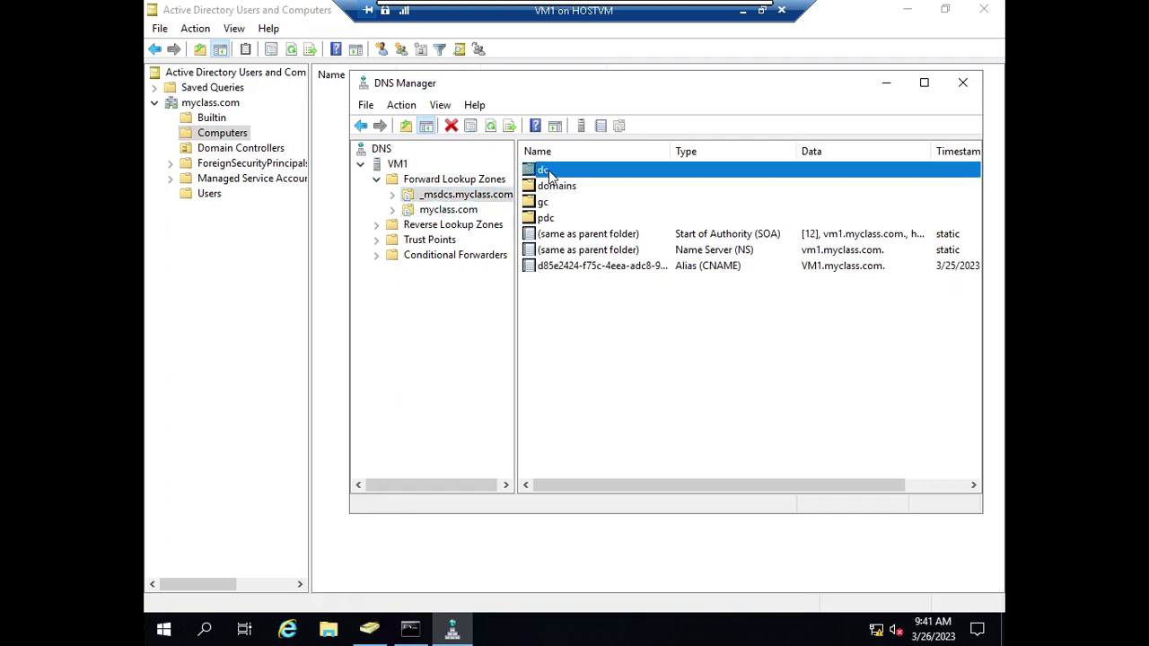
pyautogui.doubleClick(546, 171)
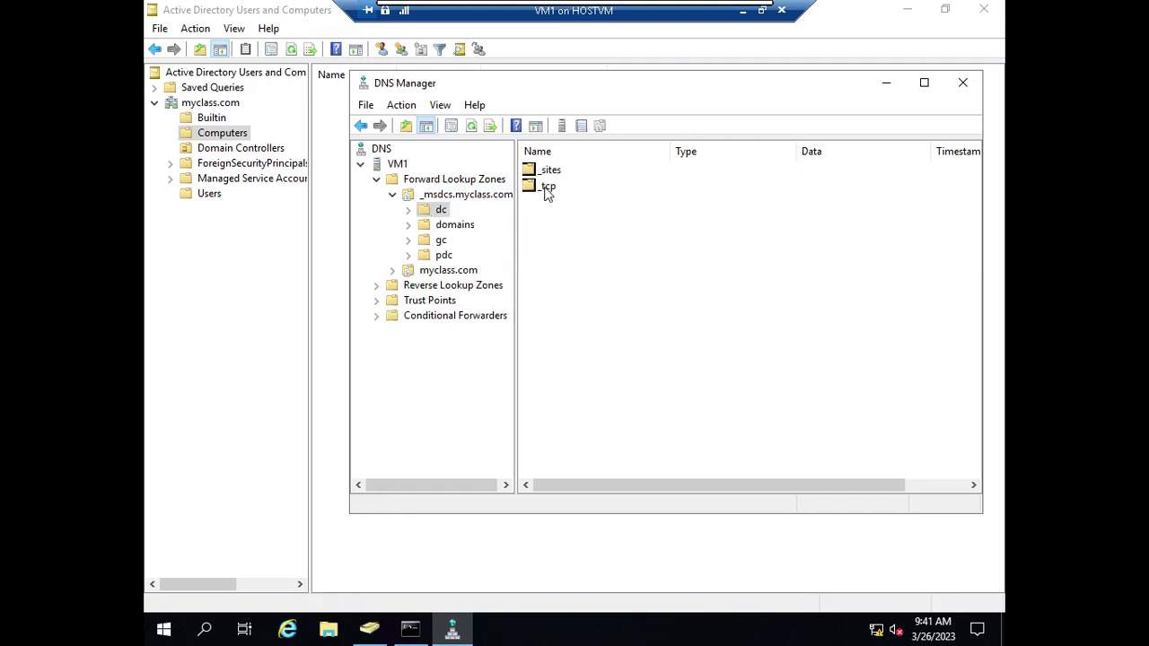
# Open the _tcp folder under dc in _msdcs.myclass.com and examine its _kerberos and _ldap service location records
pyautogui.click(548, 187)
pyautogui.doubleClick(549, 188)
pyautogui.click(554, 189)
pyautogui.click(559, 169)
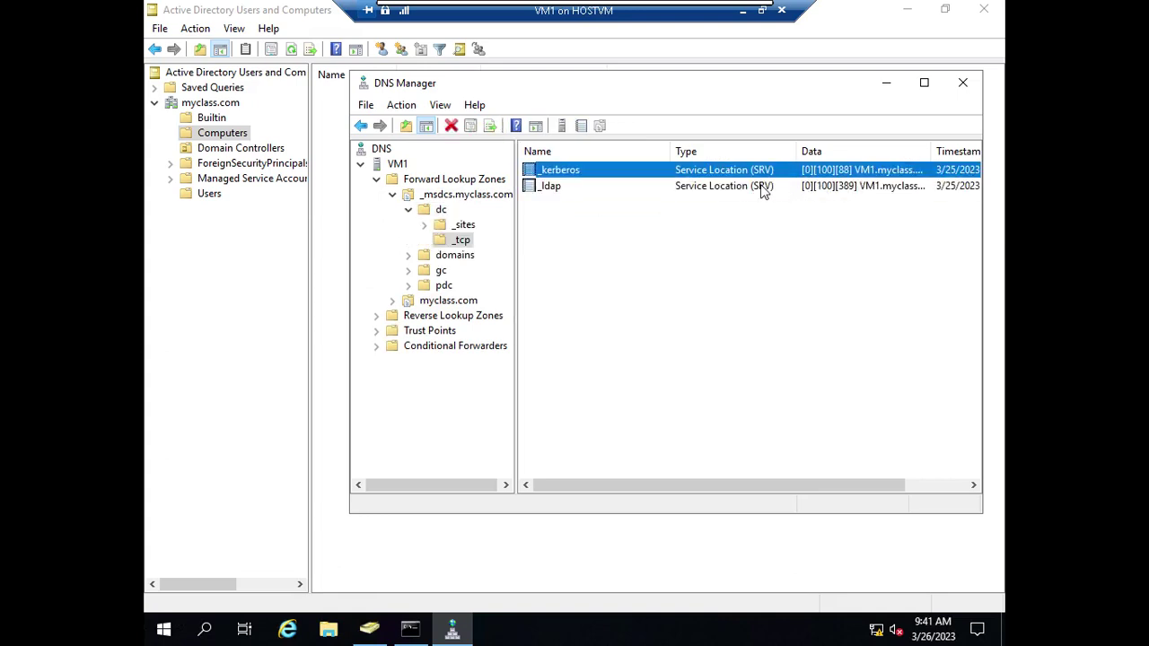
pyautogui.click(763, 186)
pyautogui.click(764, 170)
# Collapse the dc folder and the _msdcs.myclass.com zone, and select the vm1 host record in the myclass.com zone
pyautogui.click(408, 209)
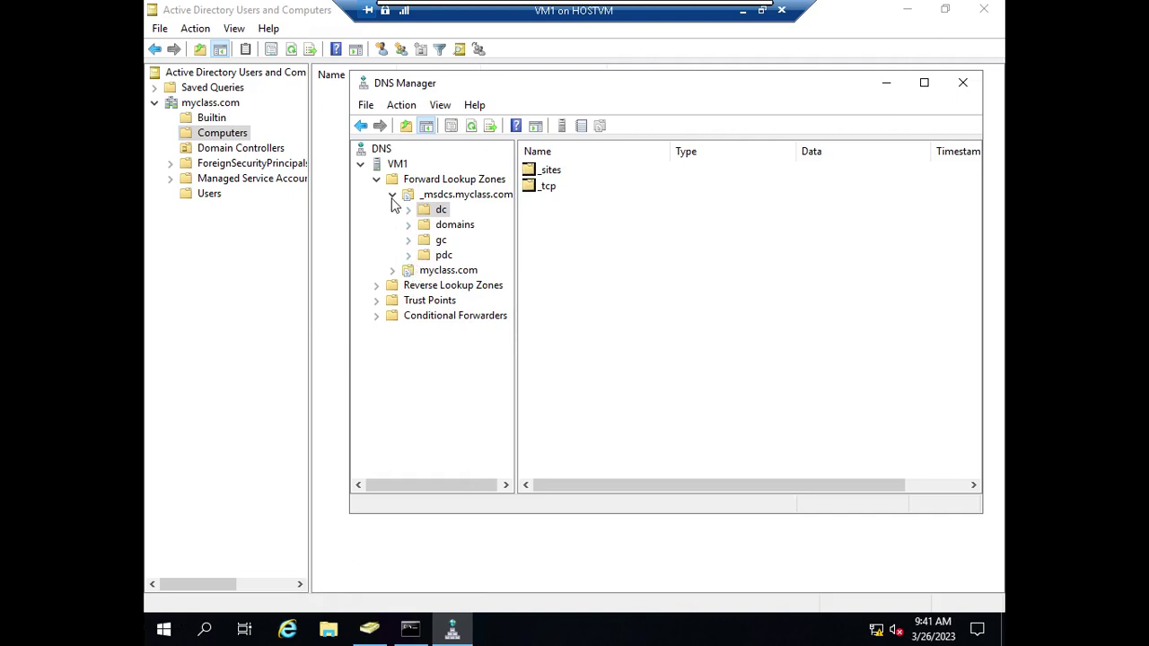
pyautogui.click(391, 196)
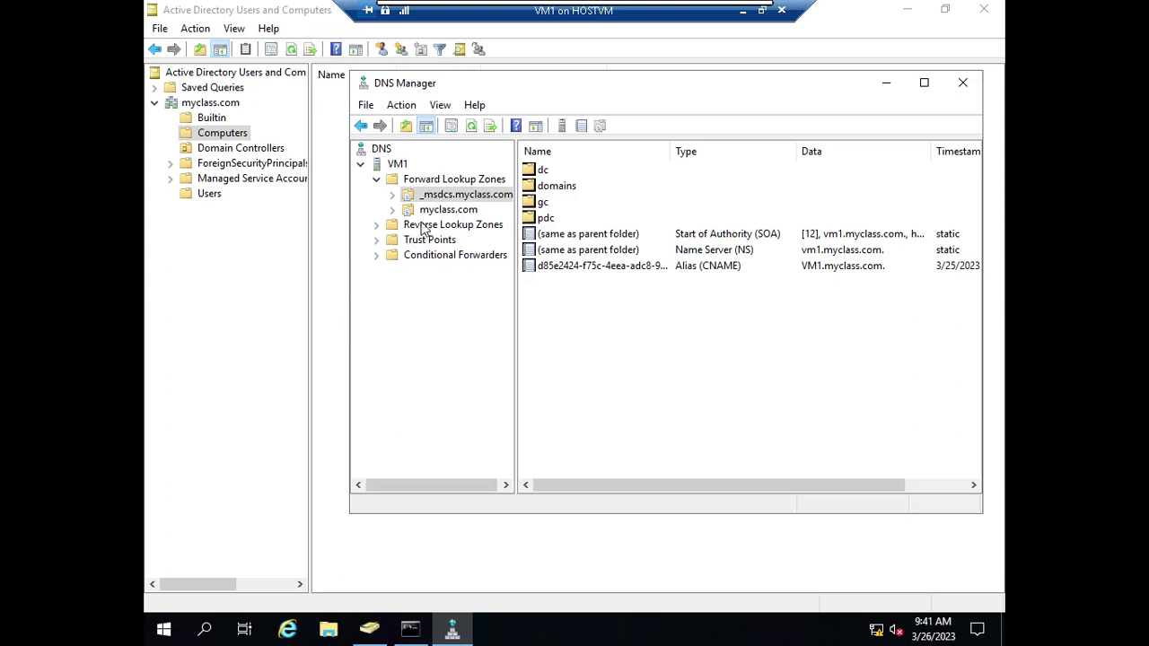
pyautogui.click(444, 213)
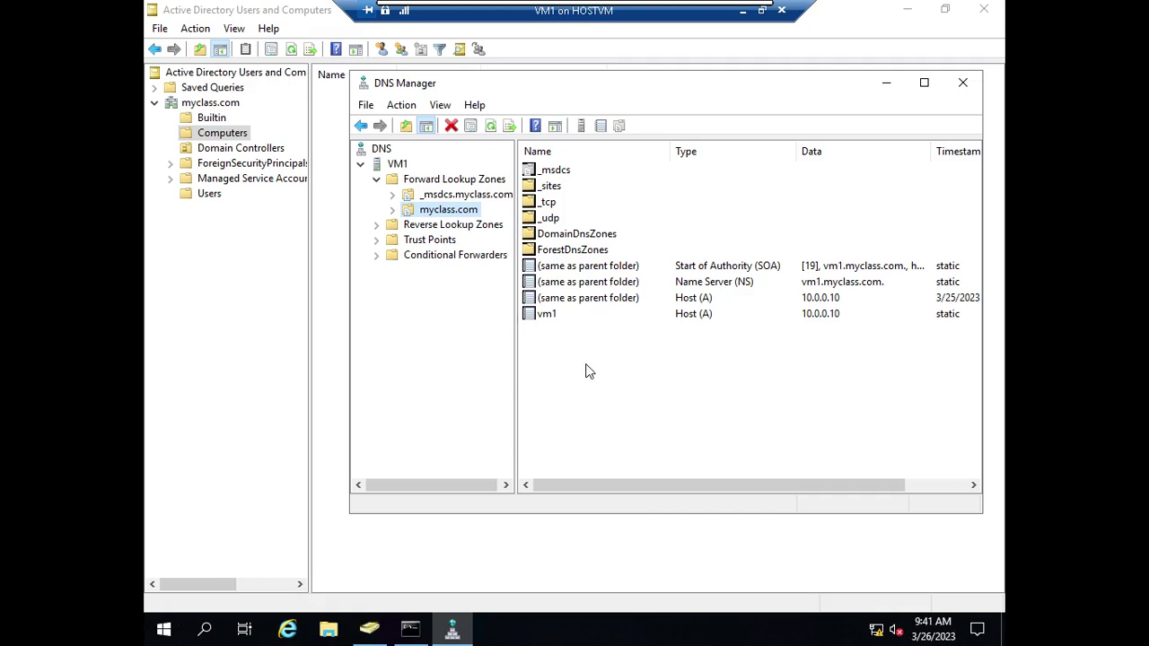
pyautogui.click(551, 325)
pyautogui.click(553, 319)
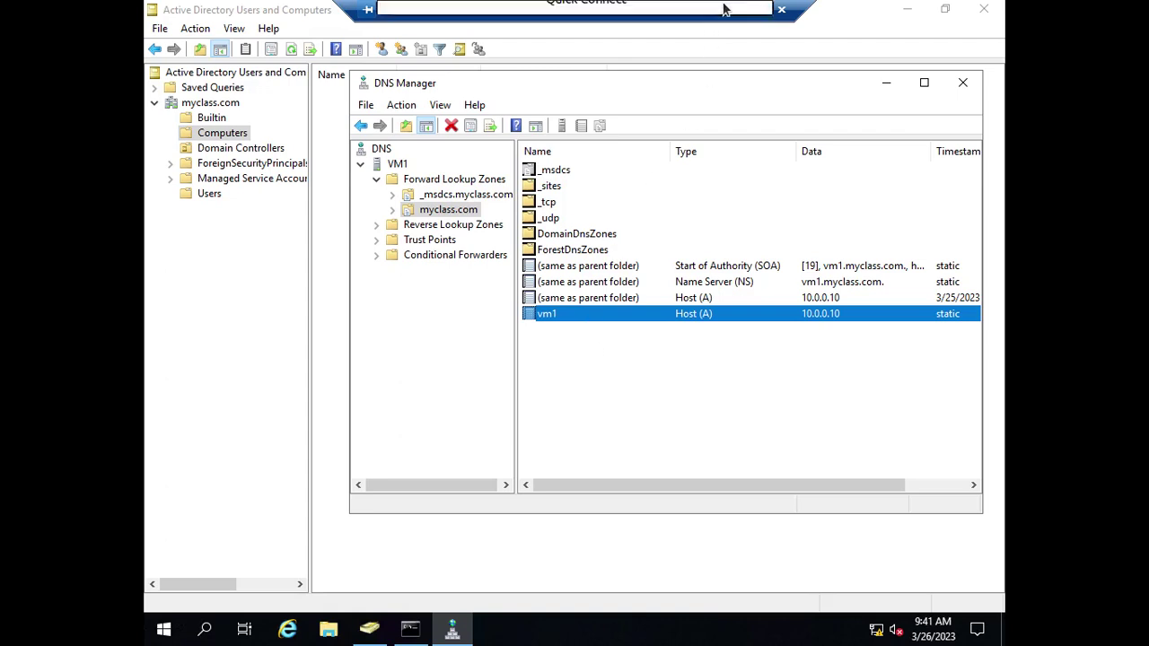
# Minimize the VM1 session and connect to VM2 from Hyper-V Manager
pyautogui.moveTo(725, 17)
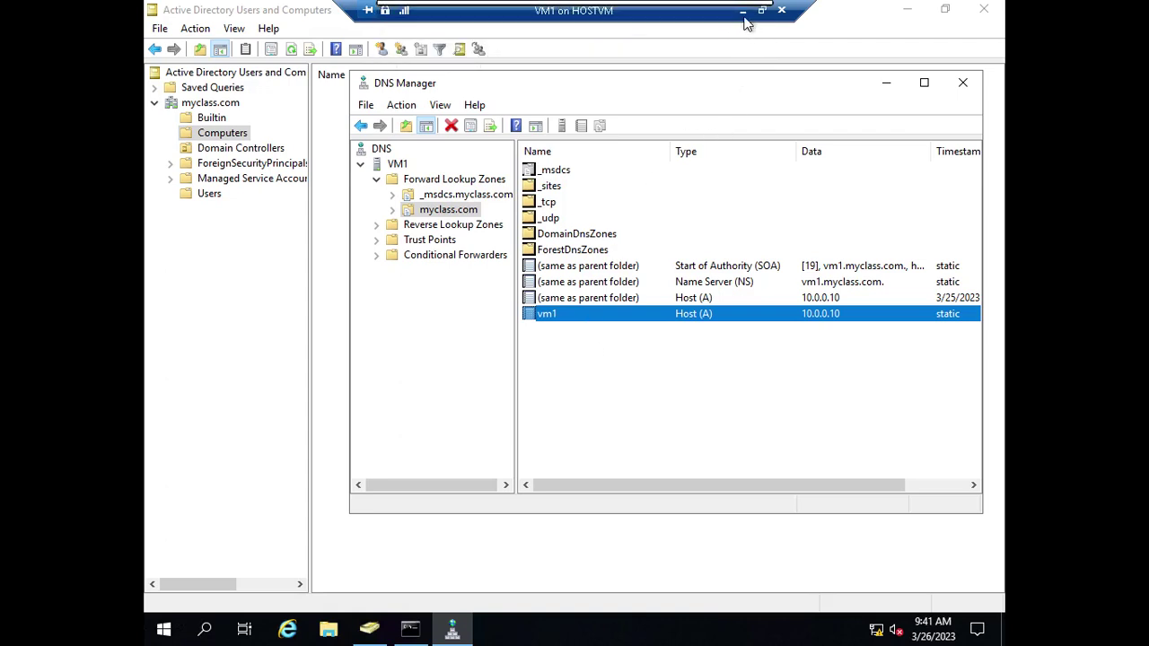
pyautogui.click(746, 11)
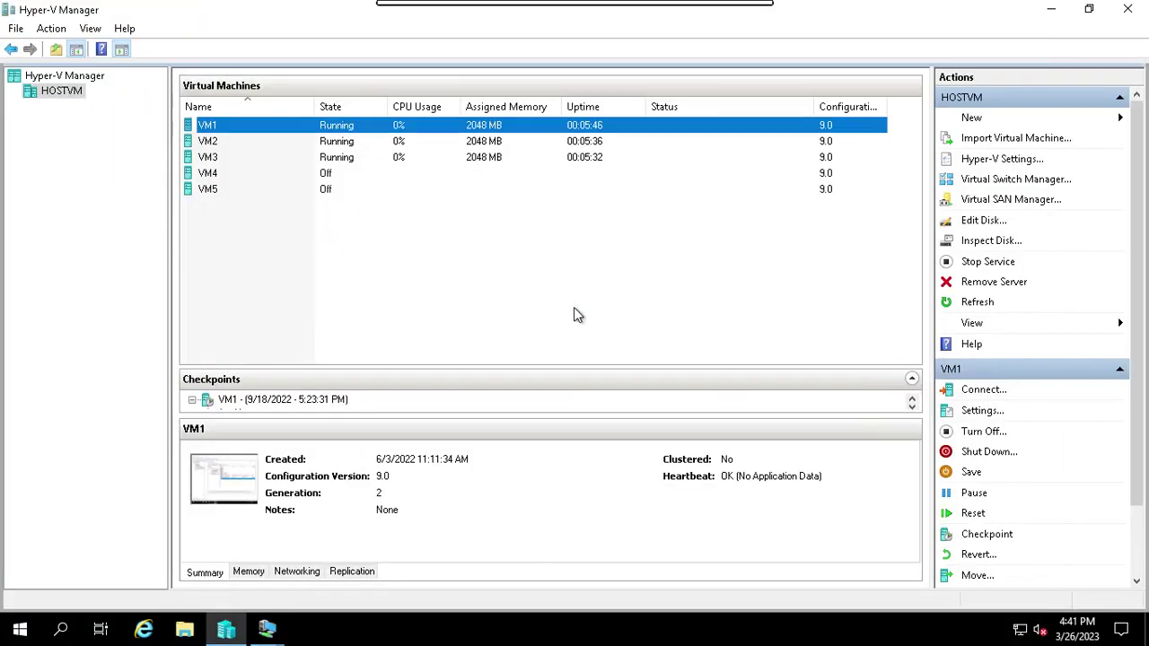
pyautogui.click(359, 144)
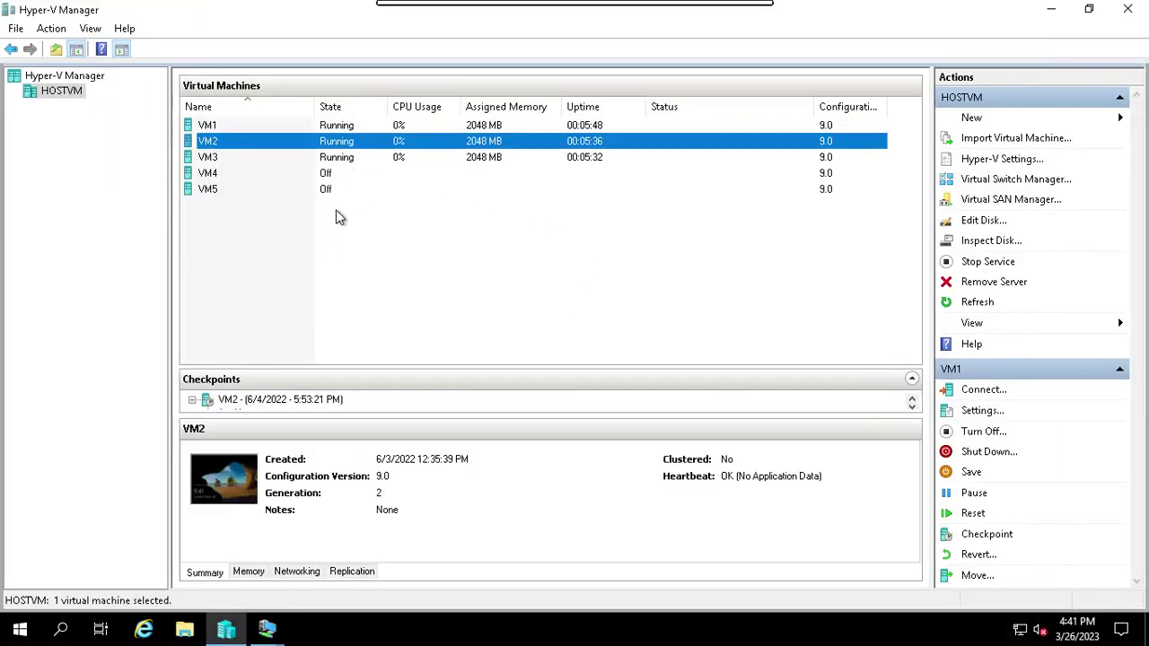
pyautogui.click(969, 389)
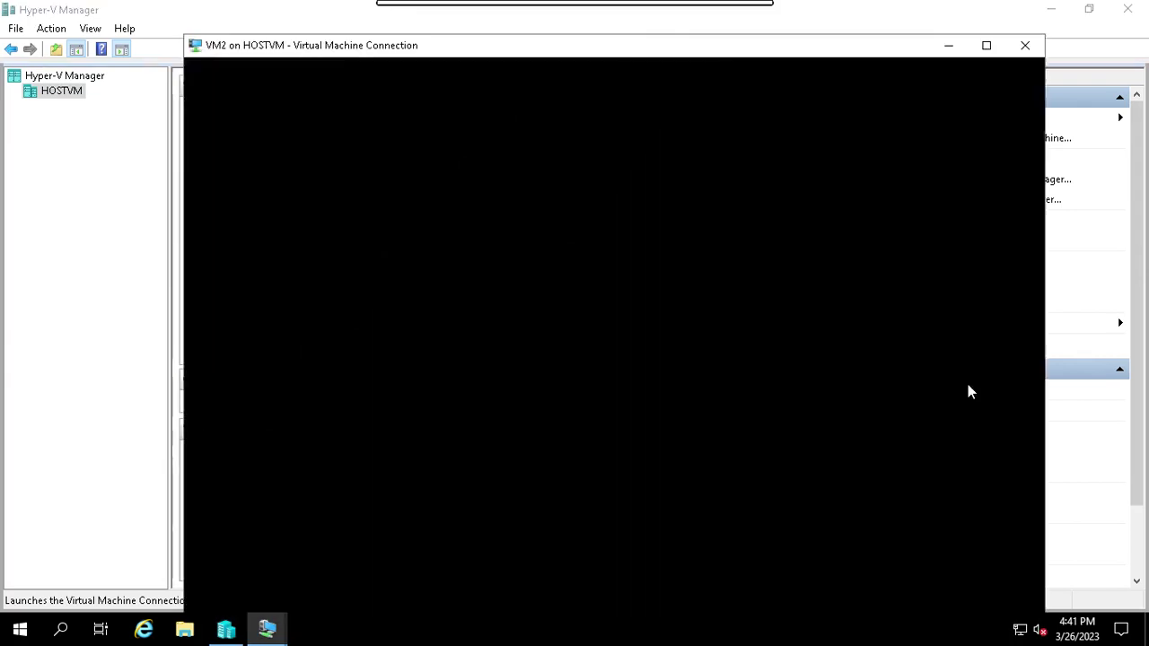
# Sign in to VM2 as Administrator with the account password and maximize the session to full screen
pyautogui.click(195, 88)
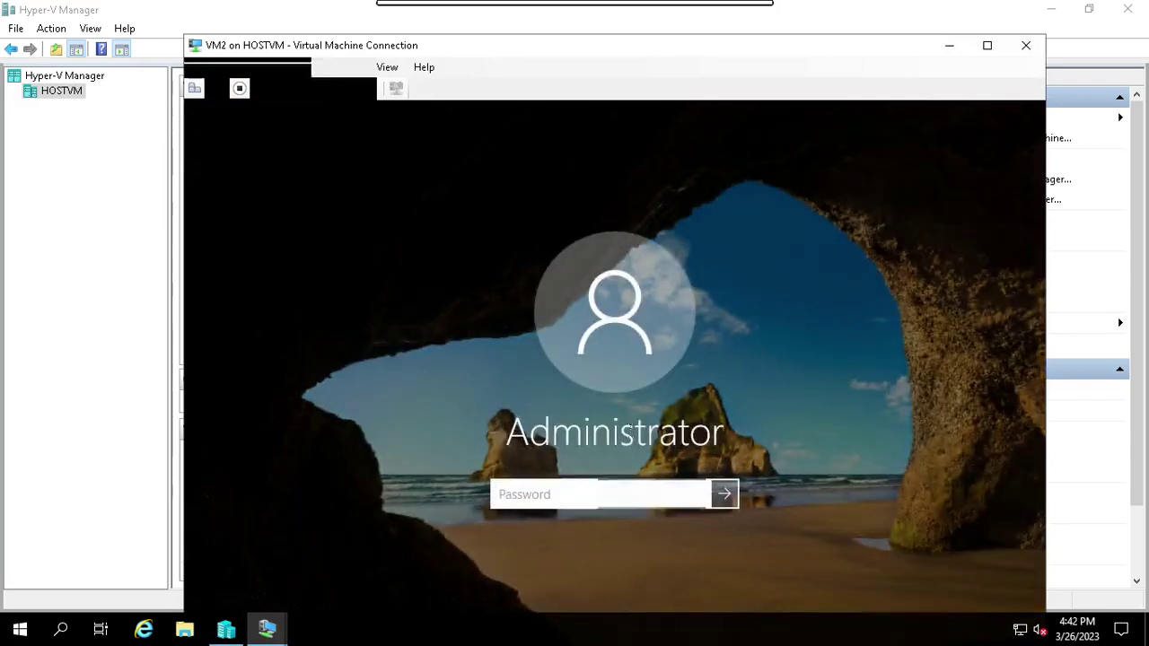
pyautogui.write('P')
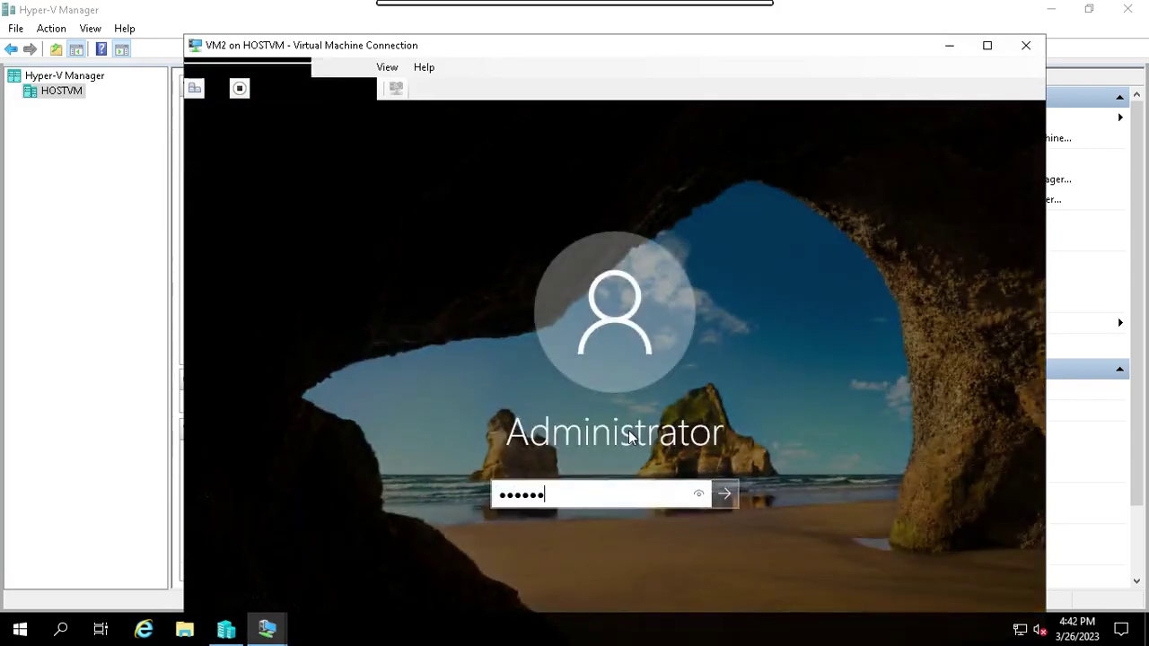
pyautogui.press('Return')
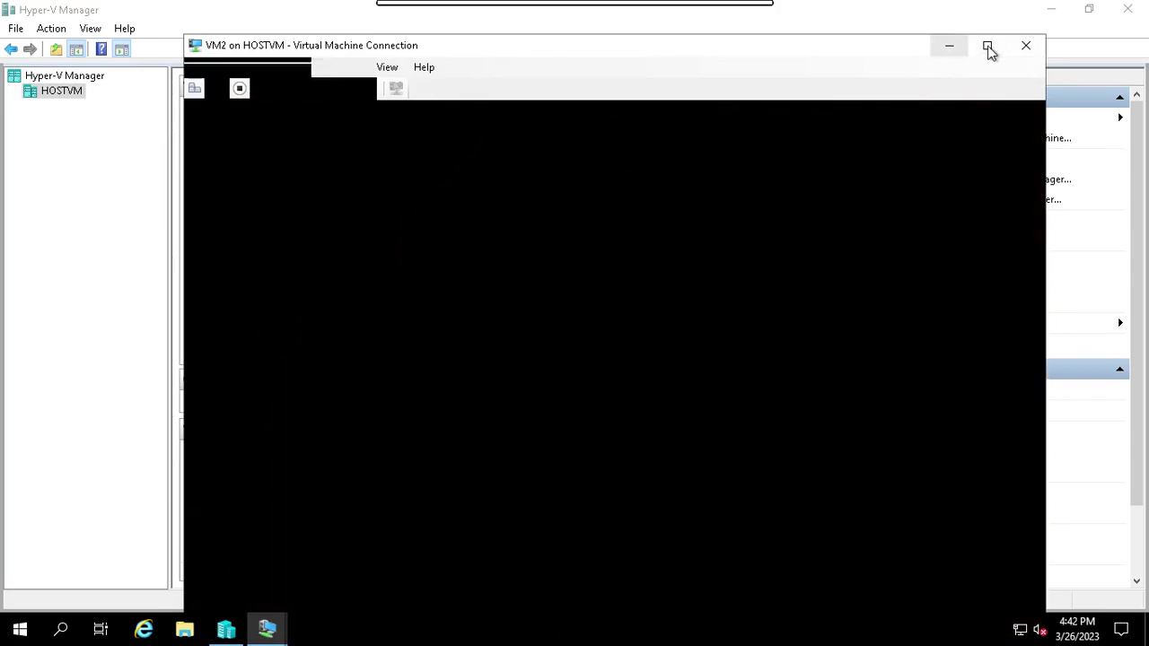
pyautogui.click(987, 45)
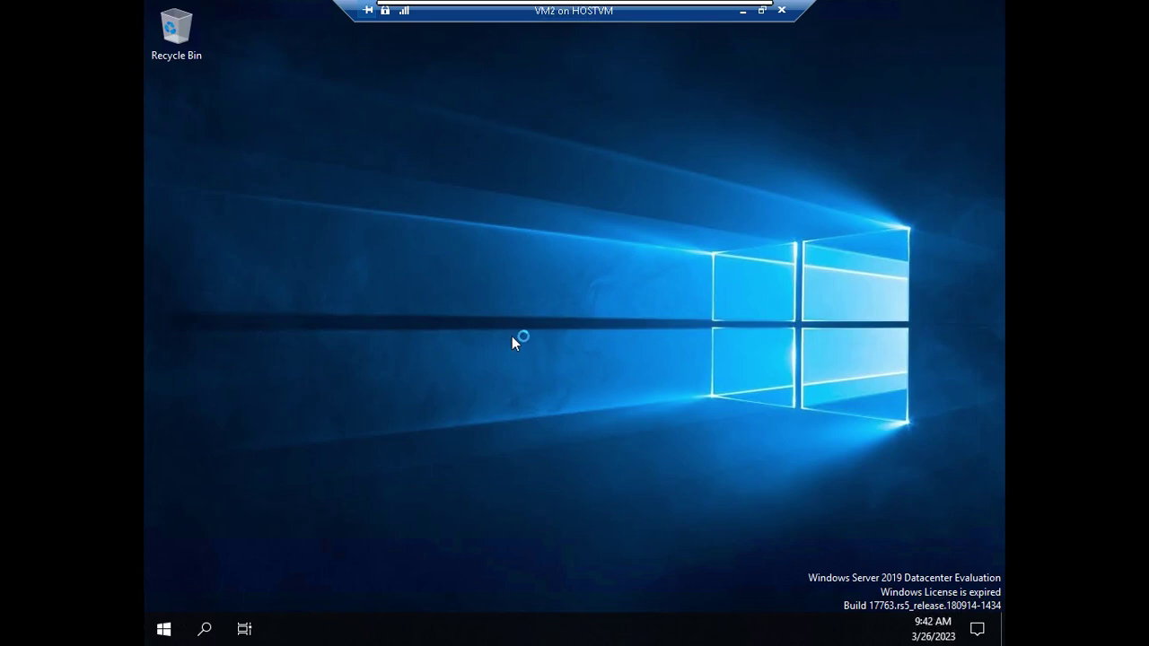
# Open Command Prompt on VM2 and launch Network Connections with ncpa.cpl
pyautogui.click(176, 619)
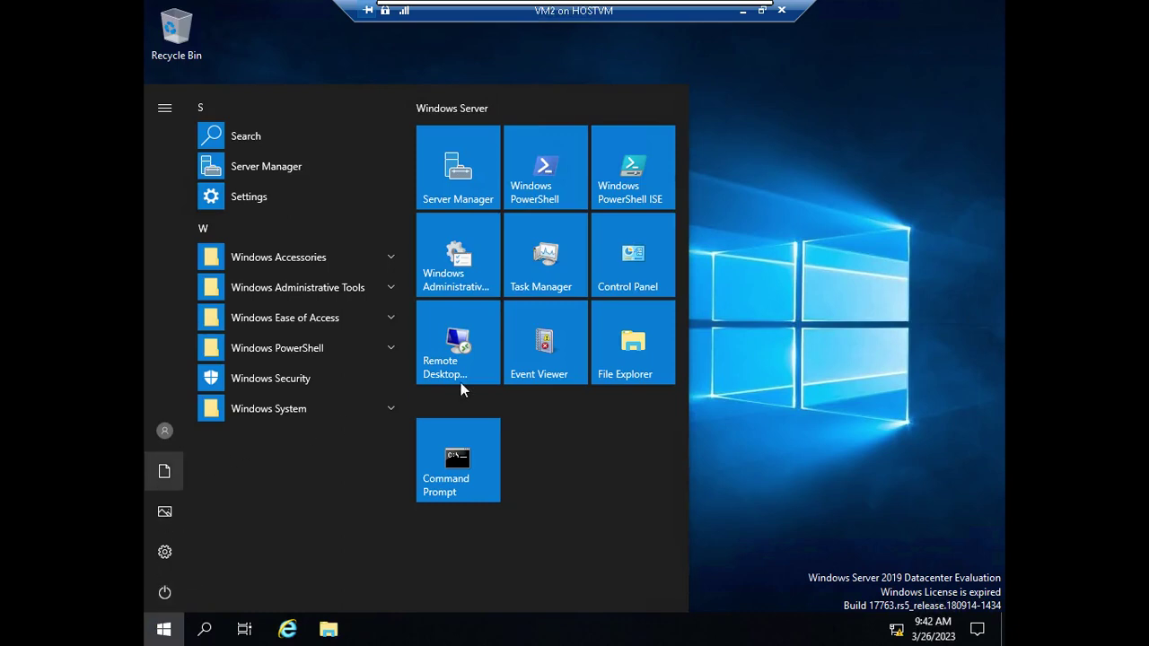
pyautogui.click(479, 456)
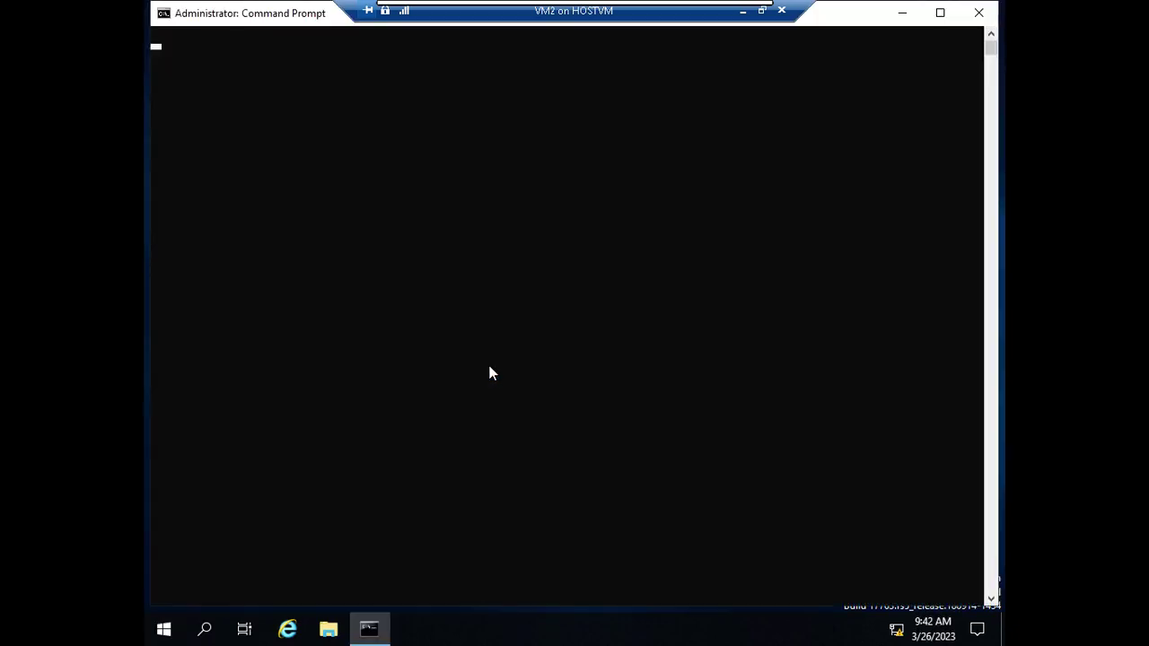
pyautogui.write('ncpa.cpl')
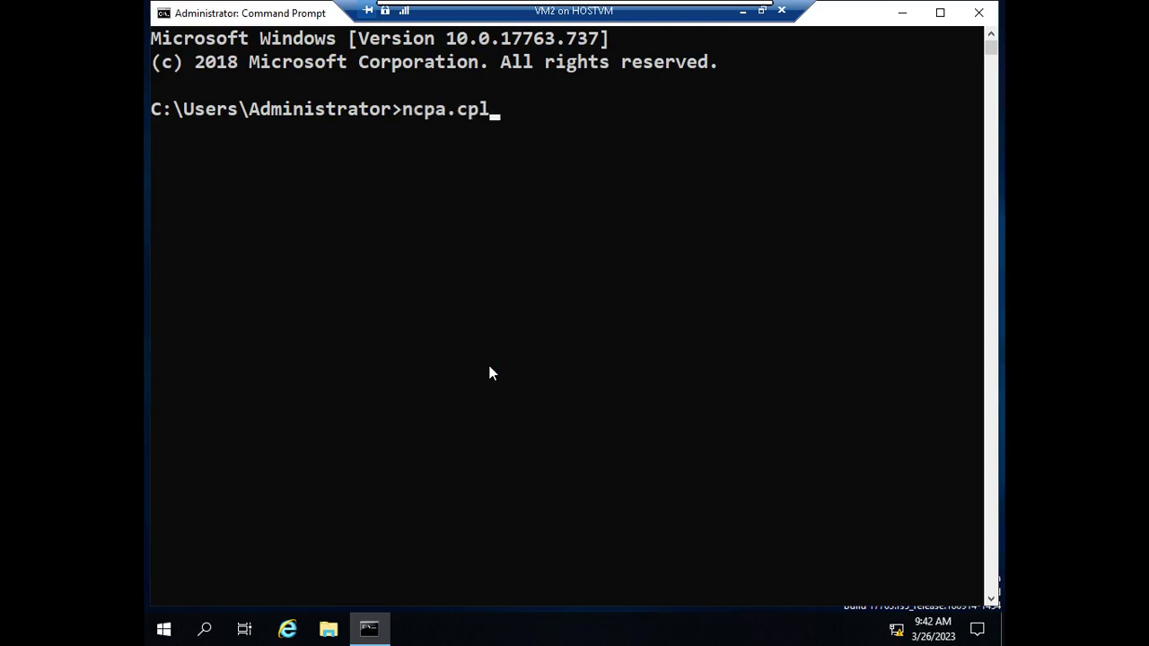
pyautogui.press('Return')
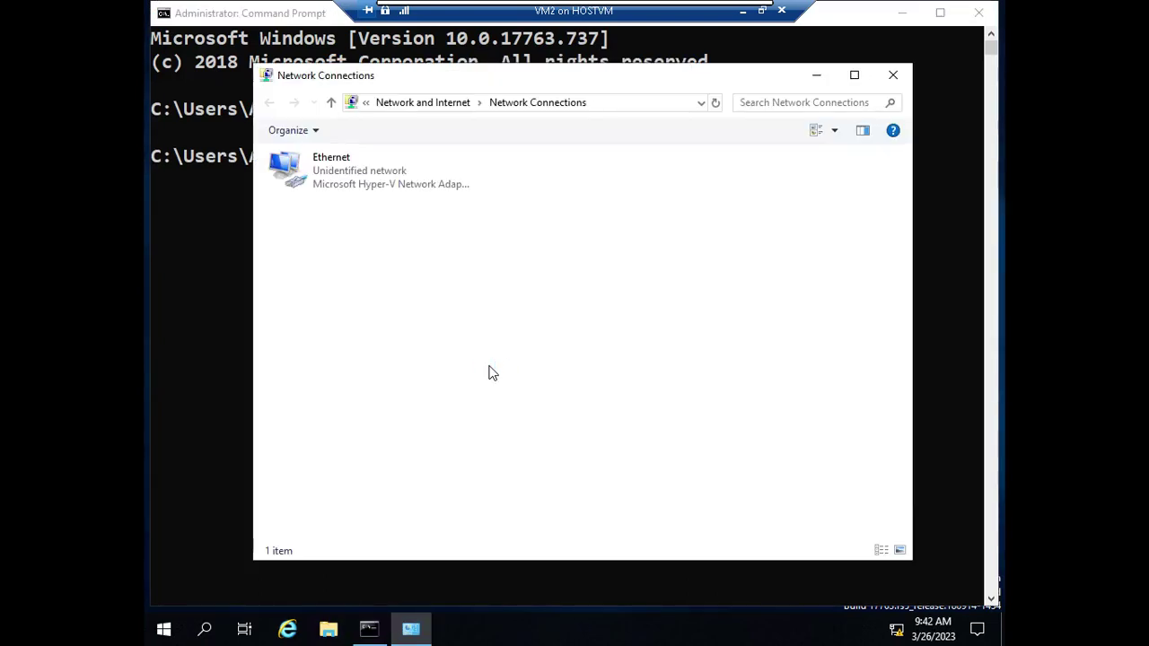
# Set the preferred DNS server in the Ethernet adapter's IPv4 properties to 10.0.0.10 and close Network Connections
pyautogui.press('Down')
pyautogui.hotkey('alt', 'Return')
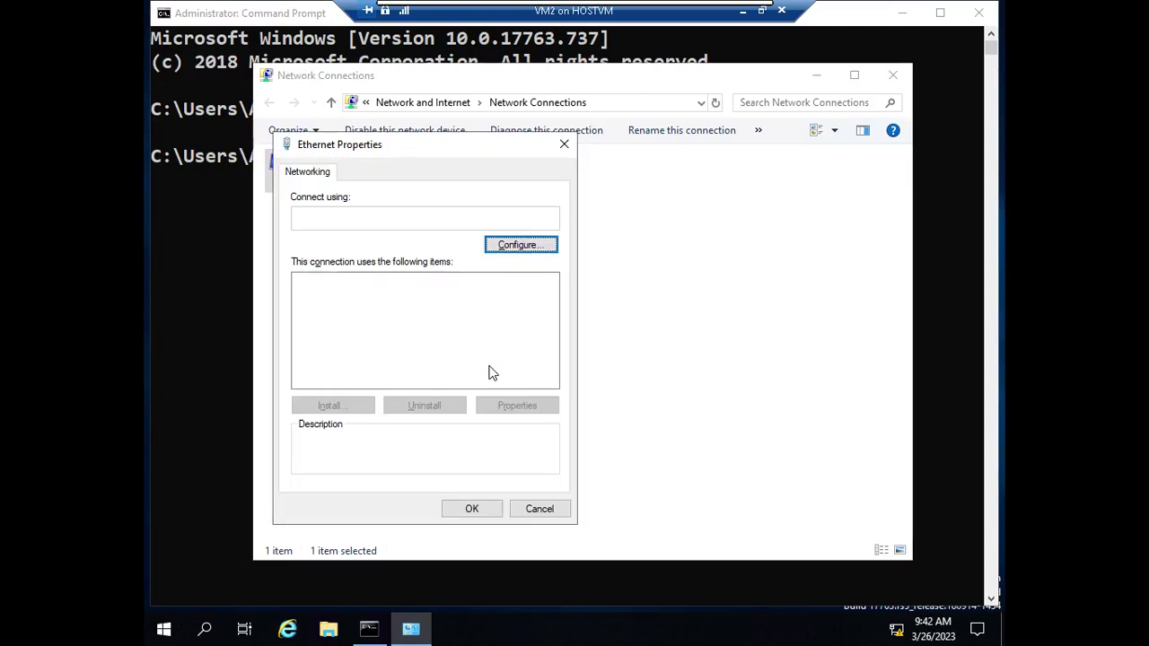
pyautogui.press('Down')
pyautogui.press('Down')
pyautogui.press('Down')
pyautogui.press('Down')
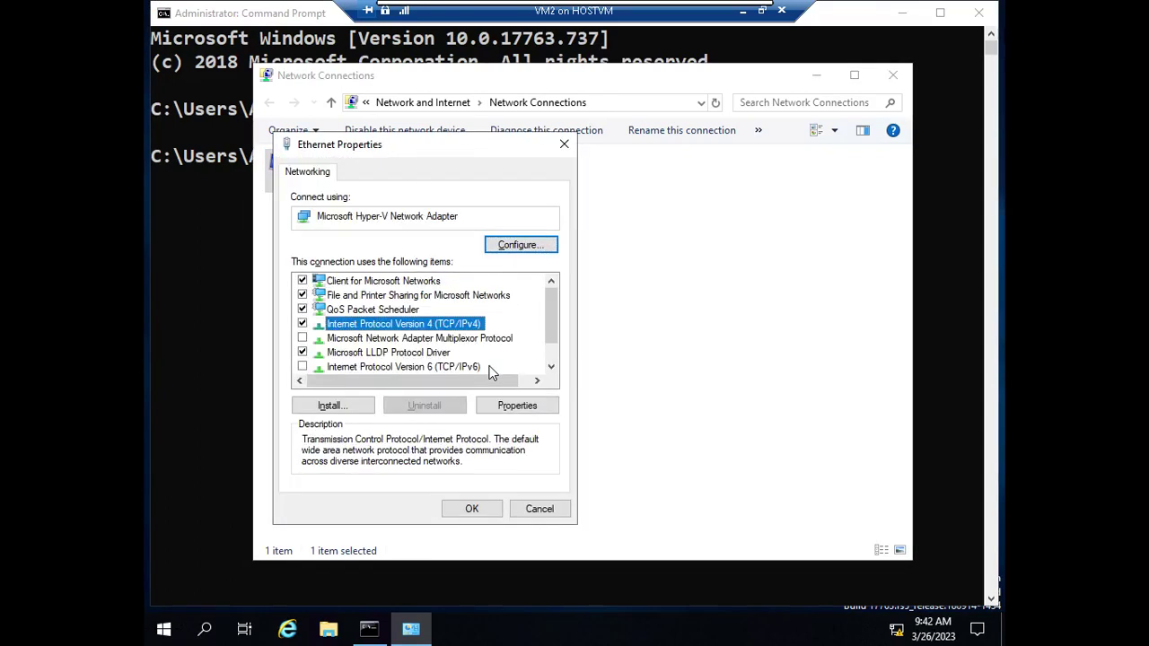
pyautogui.press('Up')
pyautogui.hotkey('alt', 'r')
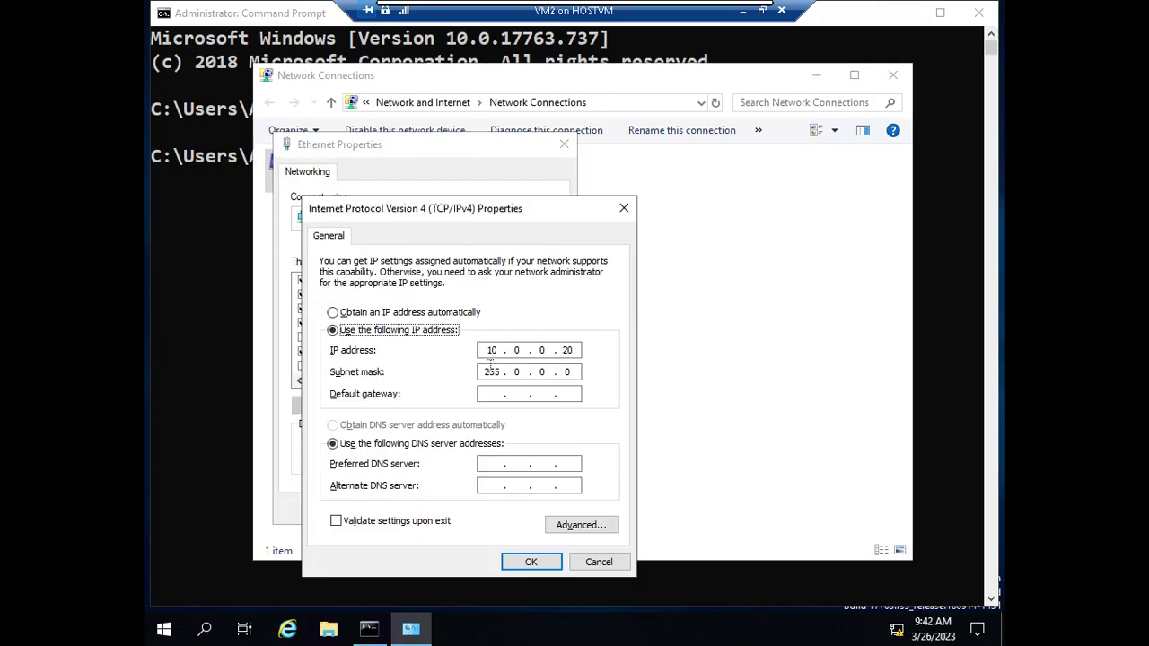
pyautogui.click(491, 466)
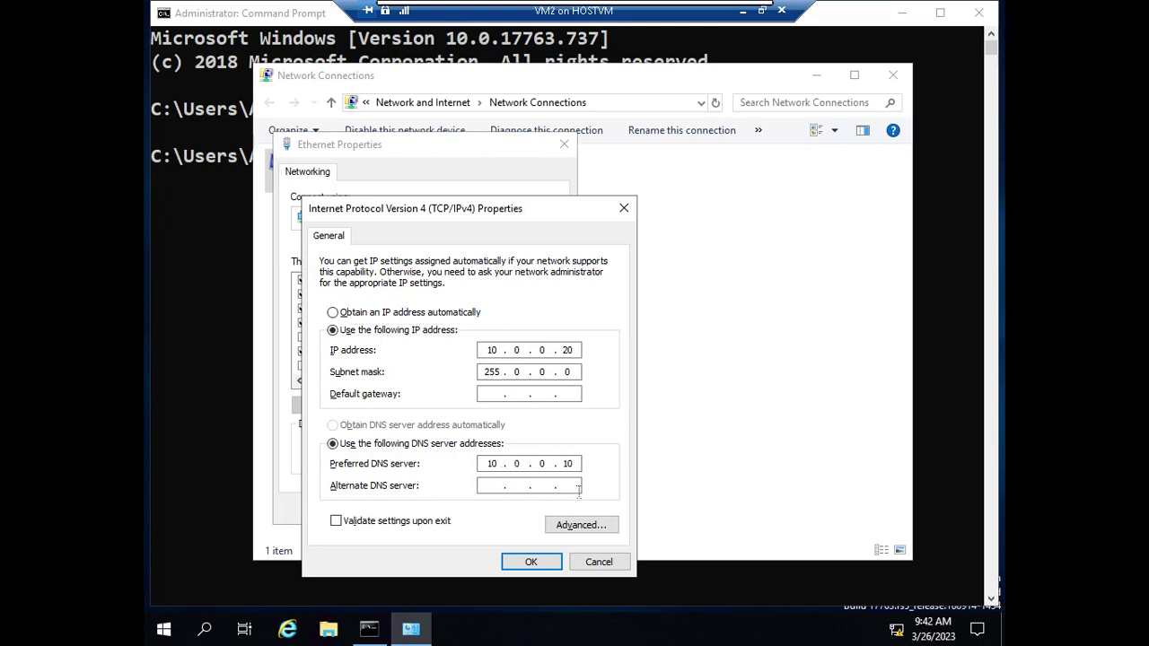
pyautogui.click(532, 562)
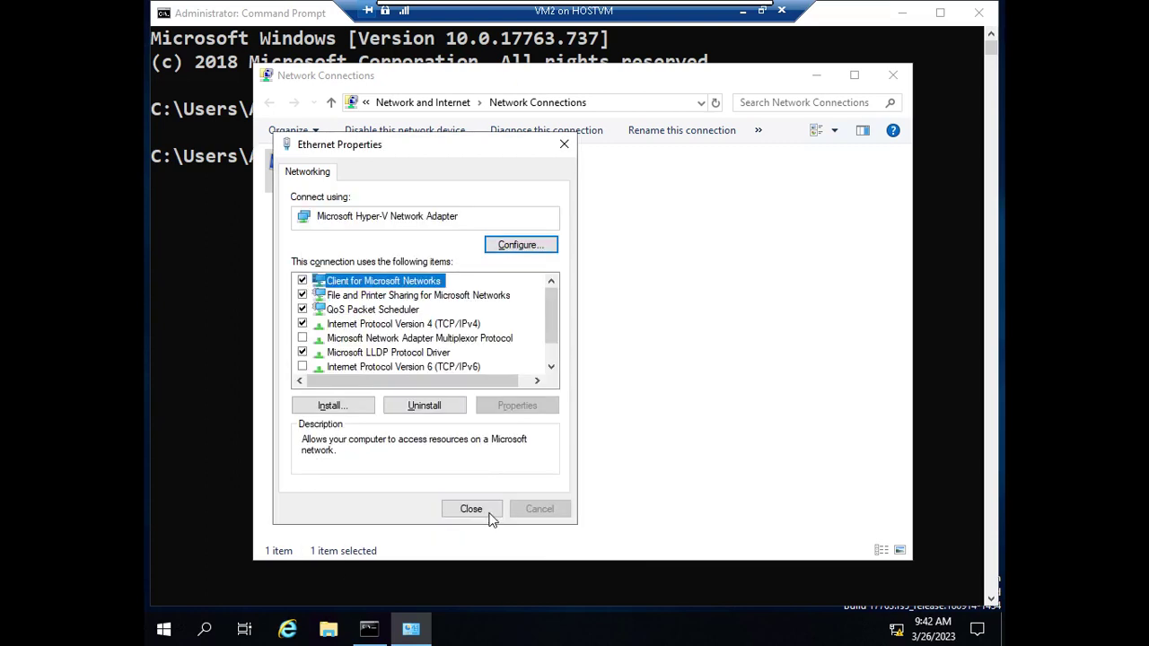
pyautogui.click(489, 512)
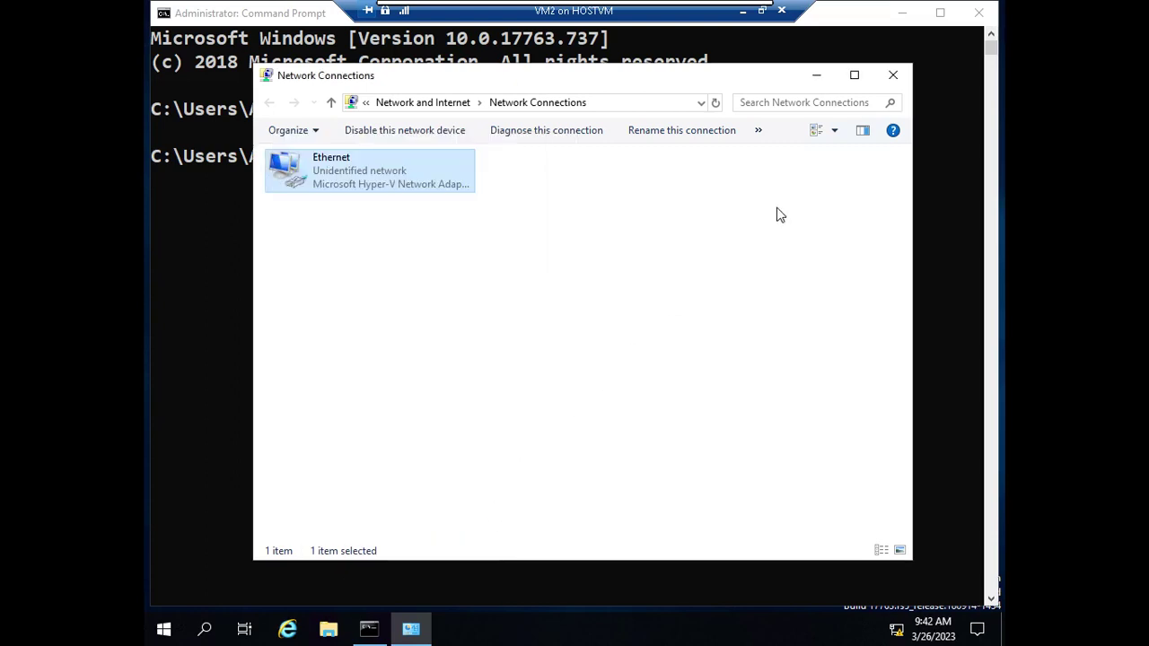
pyautogui.click(893, 75)
# Launch System Properties with sysdm.cpl and change VM2's membership from workgroup to the domain myclass.com
pyautogui.write('sysdm.cpl')
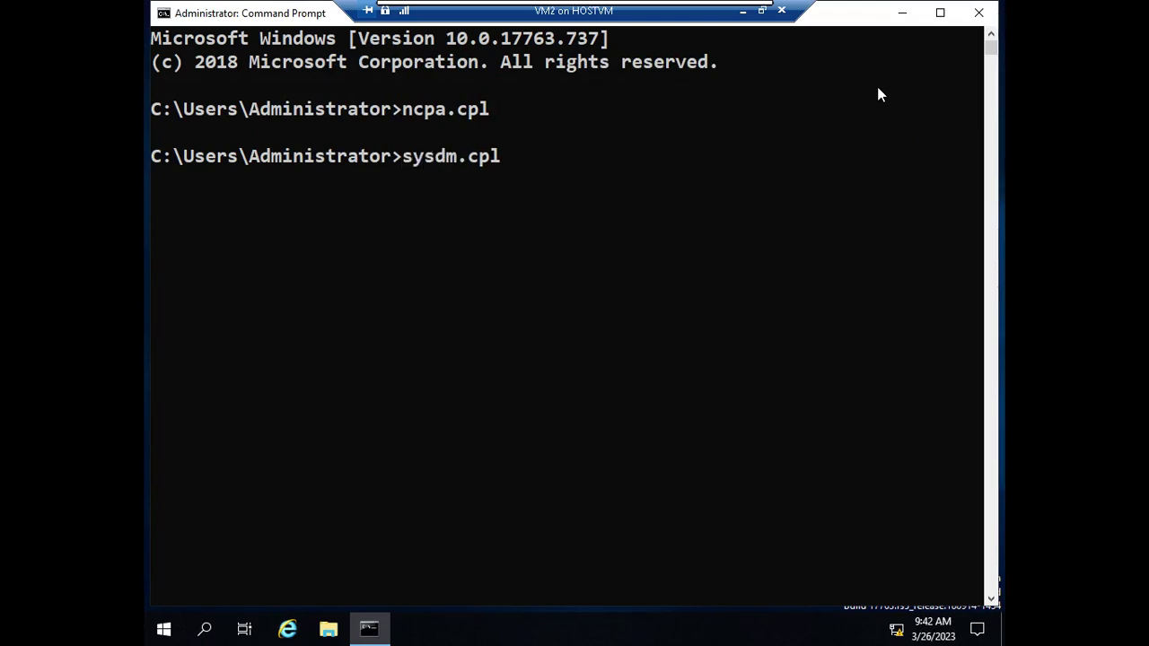
pyautogui.press('Return')
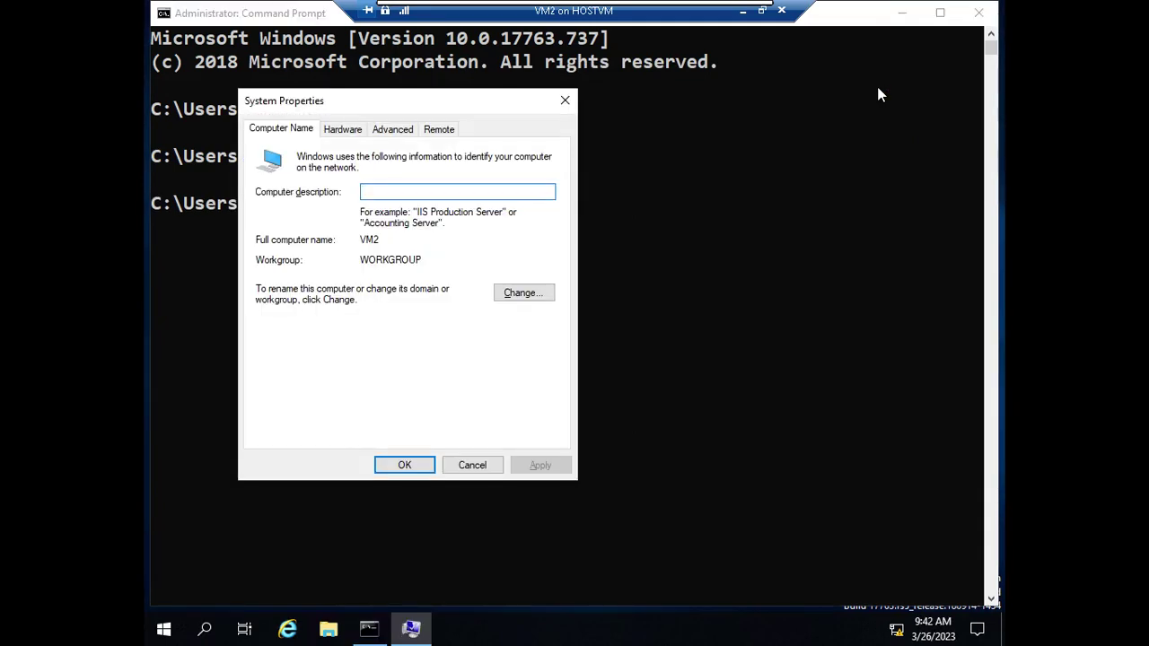
pyautogui.hotkey('alt', 'h')
pyautogui.hotkey('alt', 'd')
pyautogui.click(307, 344)
pyautogui.write('myclass.com')
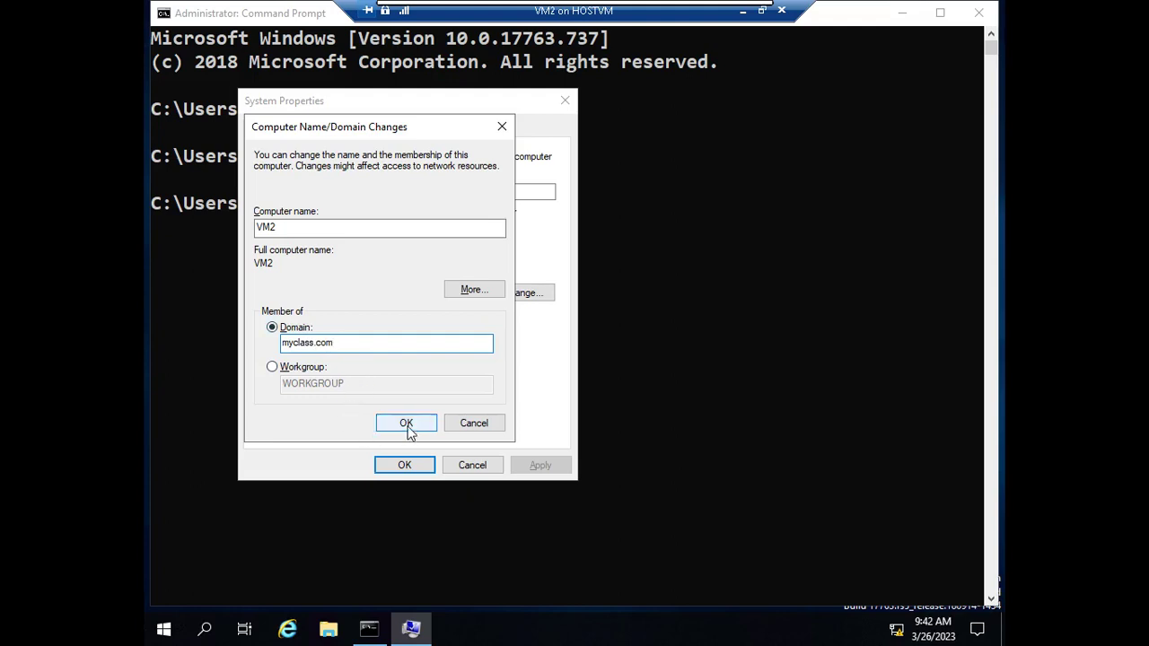
pyautogui.click(406, 421)
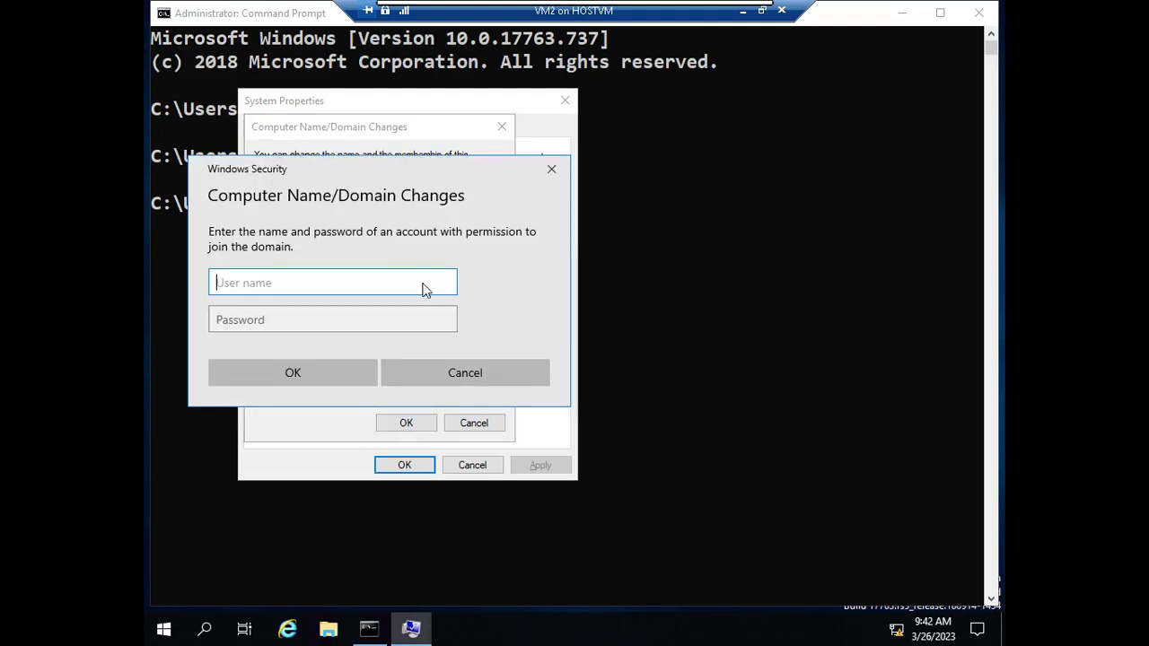
# Authorize the domain join with the Administrator account and its password
pyautogui.write('Administrator')
pyautogui.press('Tab')
pyautogui.write('P')
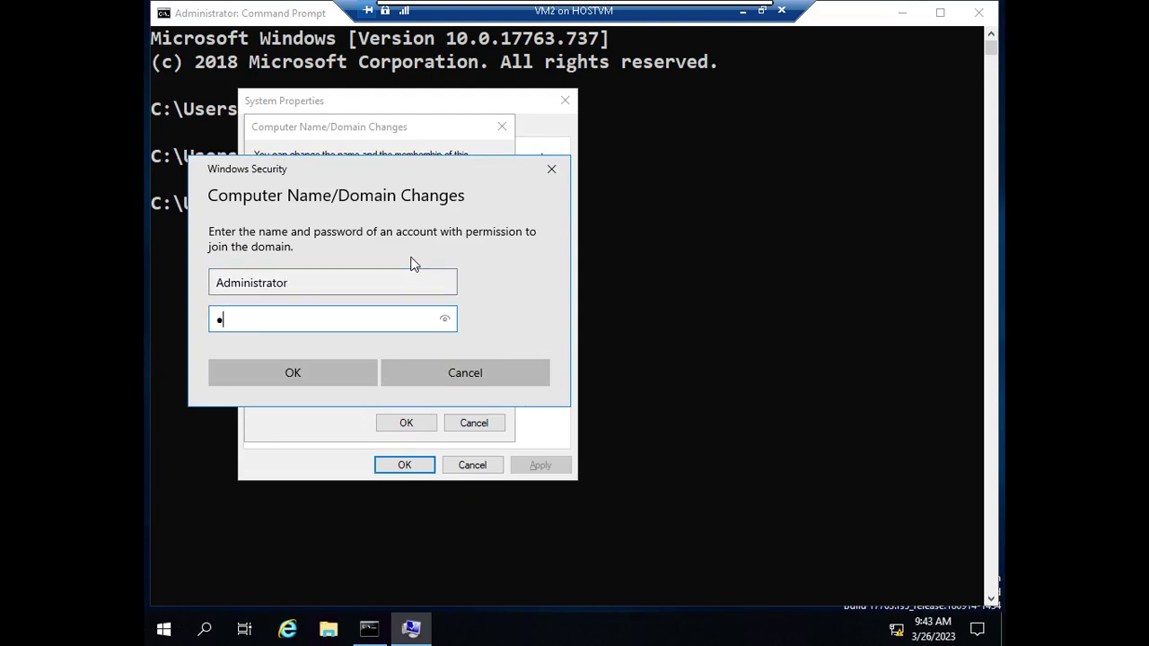
pyautogui.click(355, 381)
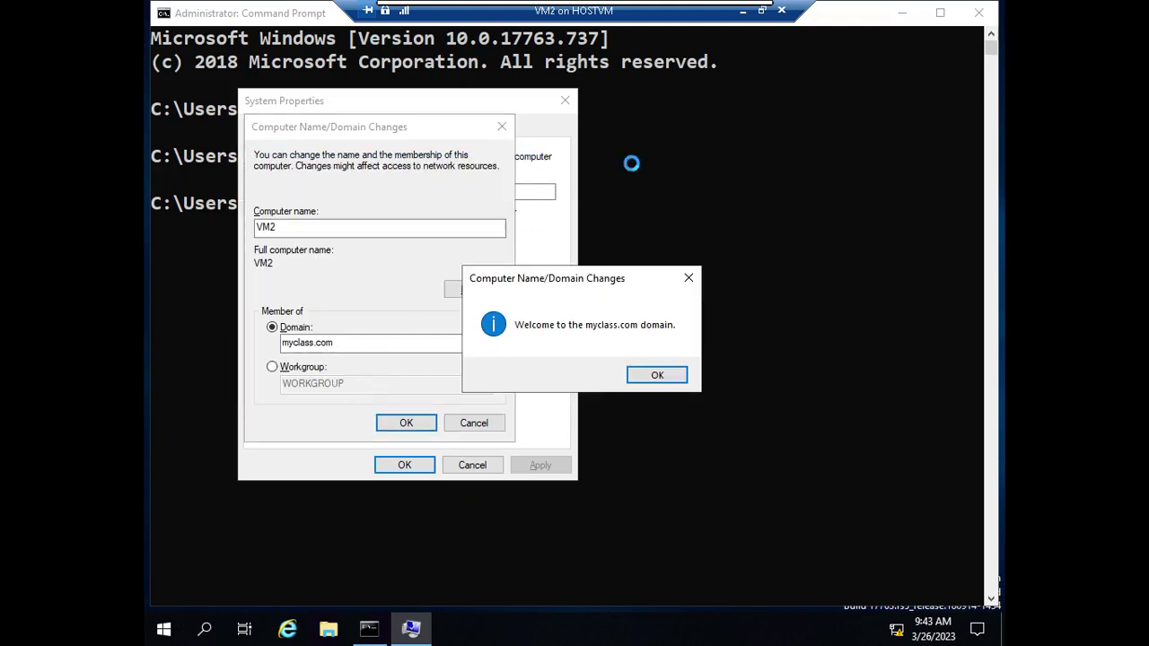
# Return to the VM1 session, refresh the Computers container in Active Directory Users and Computers, and select the VM2 computer
pyautogui.click(743, 15)
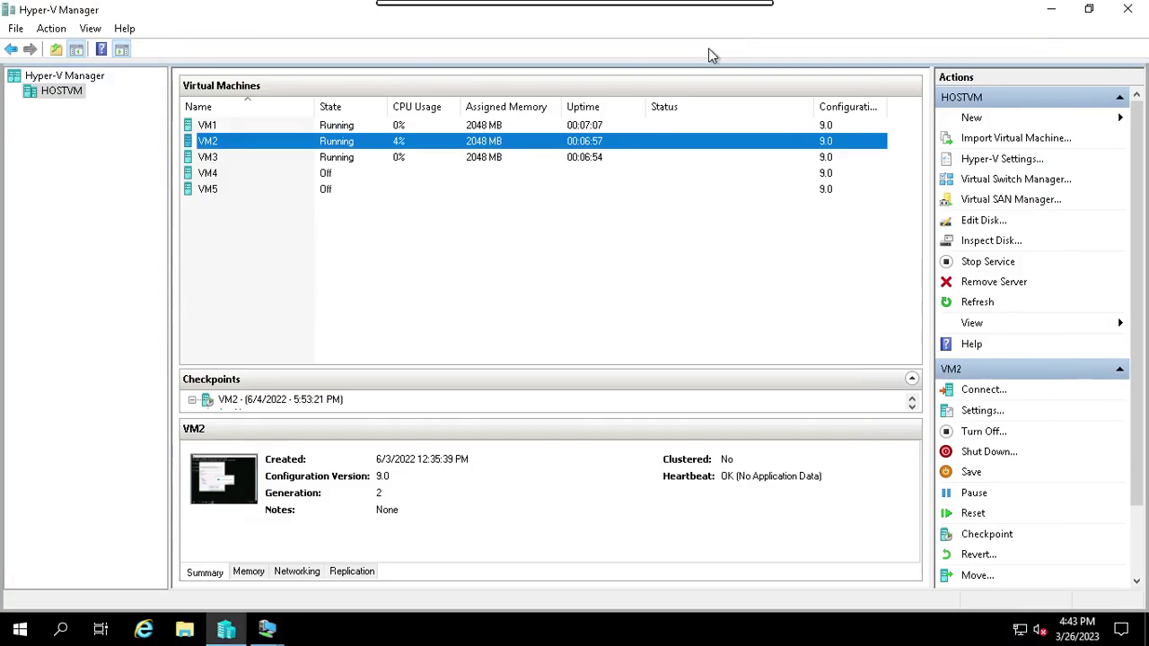
pyautogui.click(323, 129)
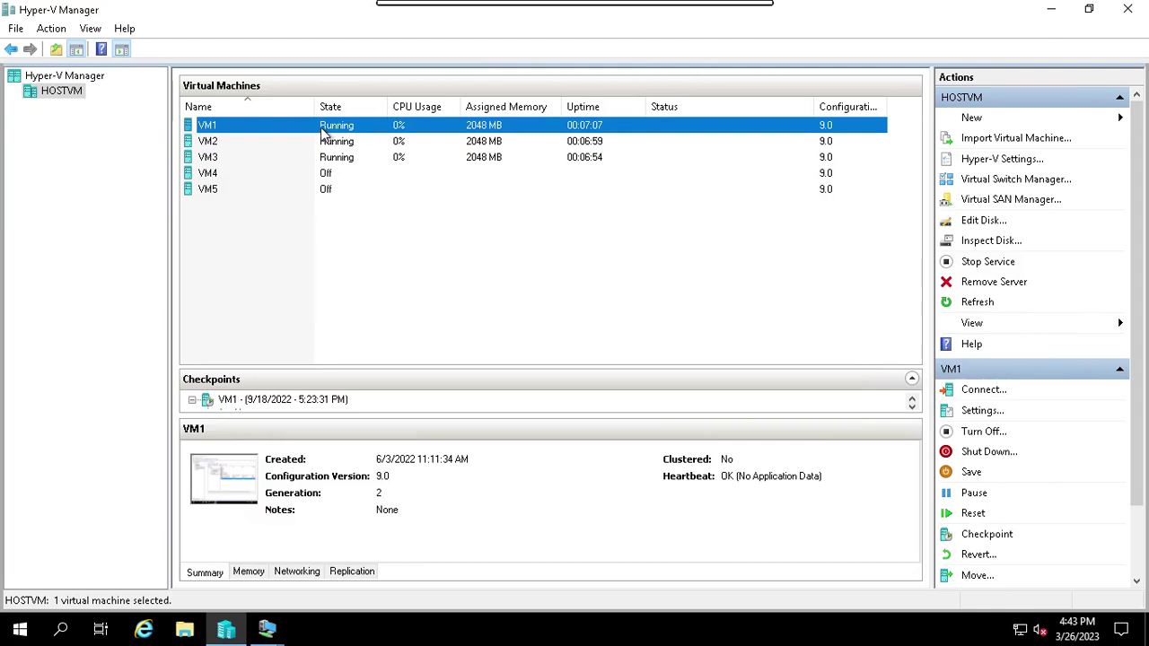
pyautogui.click(972, 393)
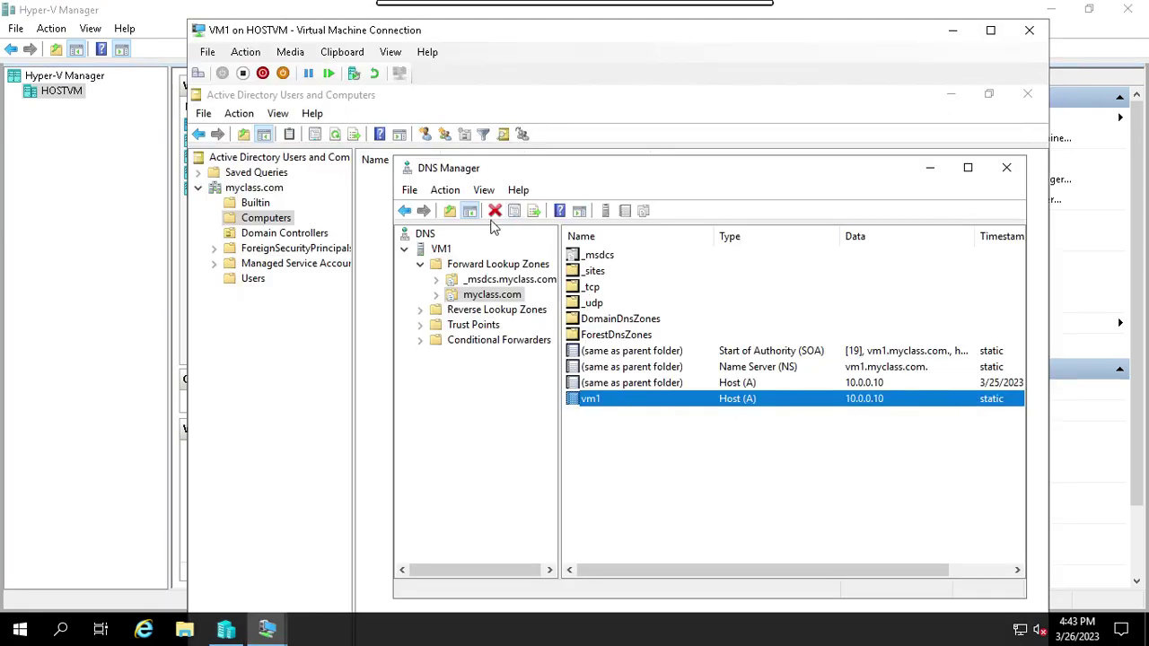
pyautogui.click(280, 223)
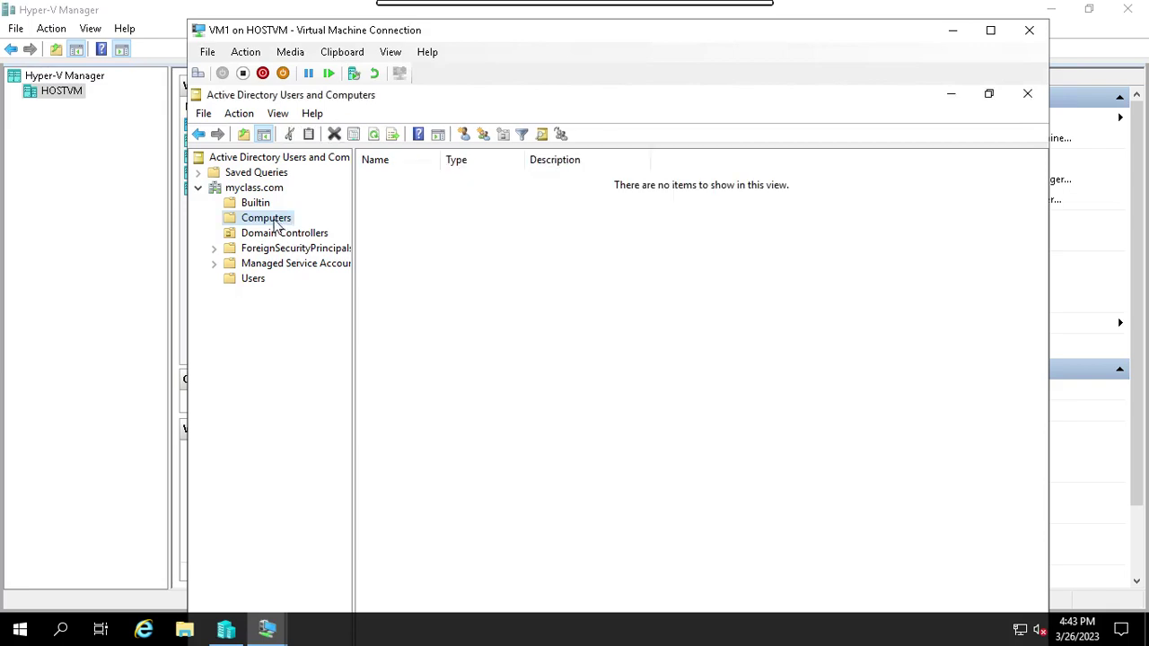
pyautogui.click(373, 135)
pyautogui.click(385, 180)
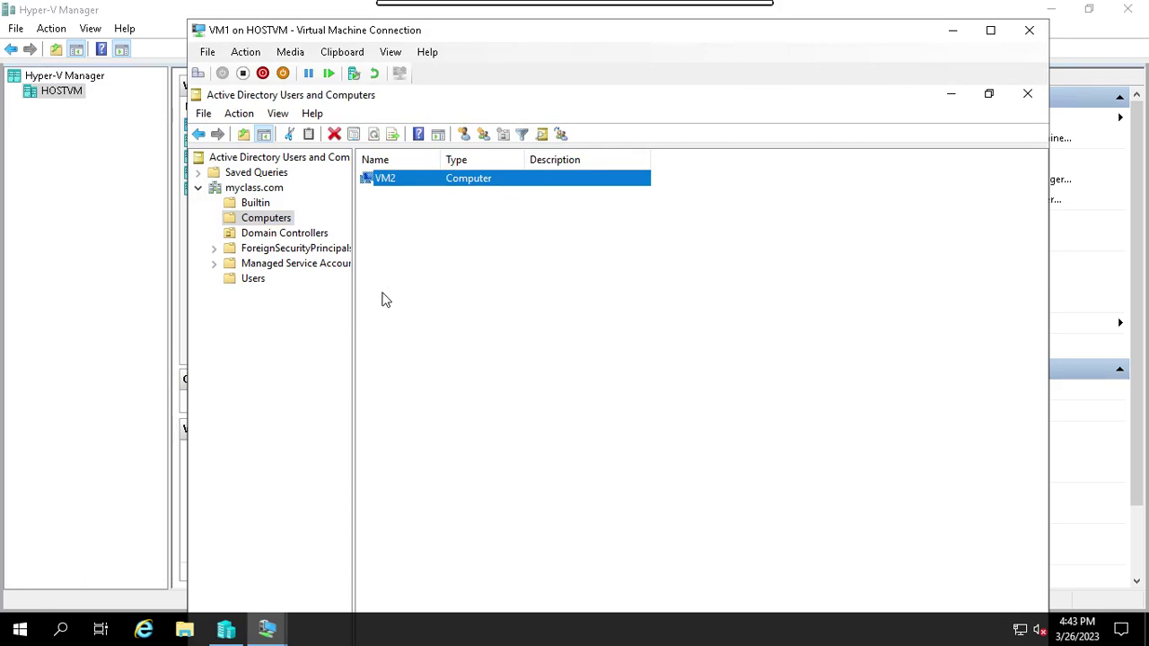
# View the domain join dialog in the VM2 session and go back to Active Directory Users and Computers on VM1
pyautogui.click(950, 32)
pyautogui.click(344, 141)
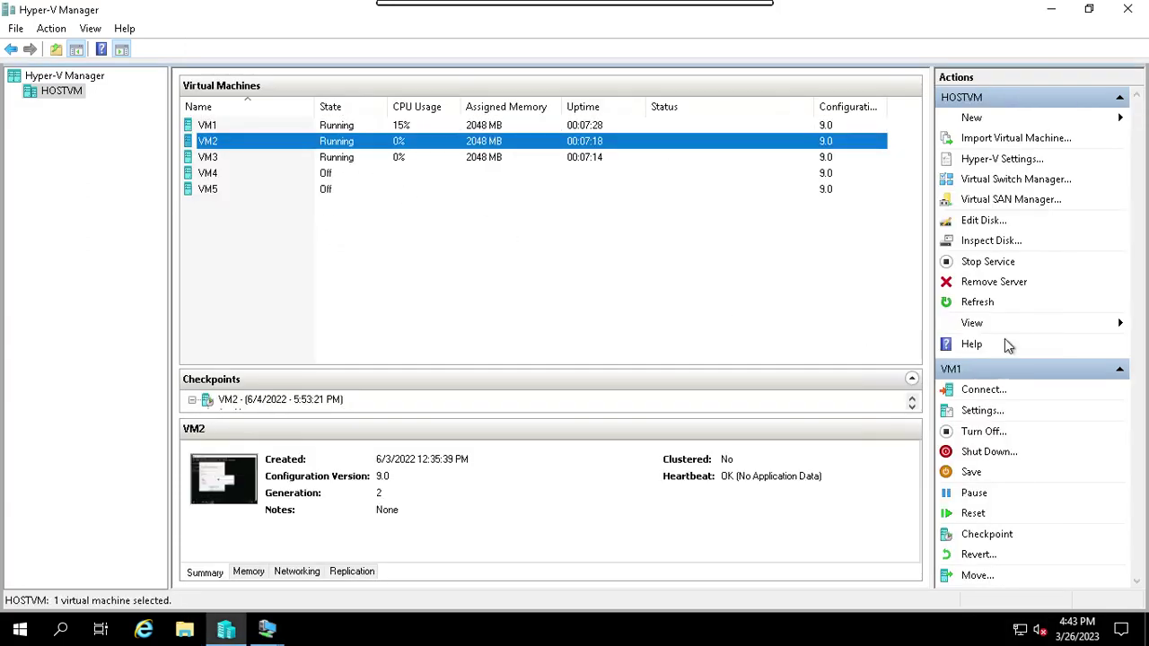
pyautogui.click(979, 389)
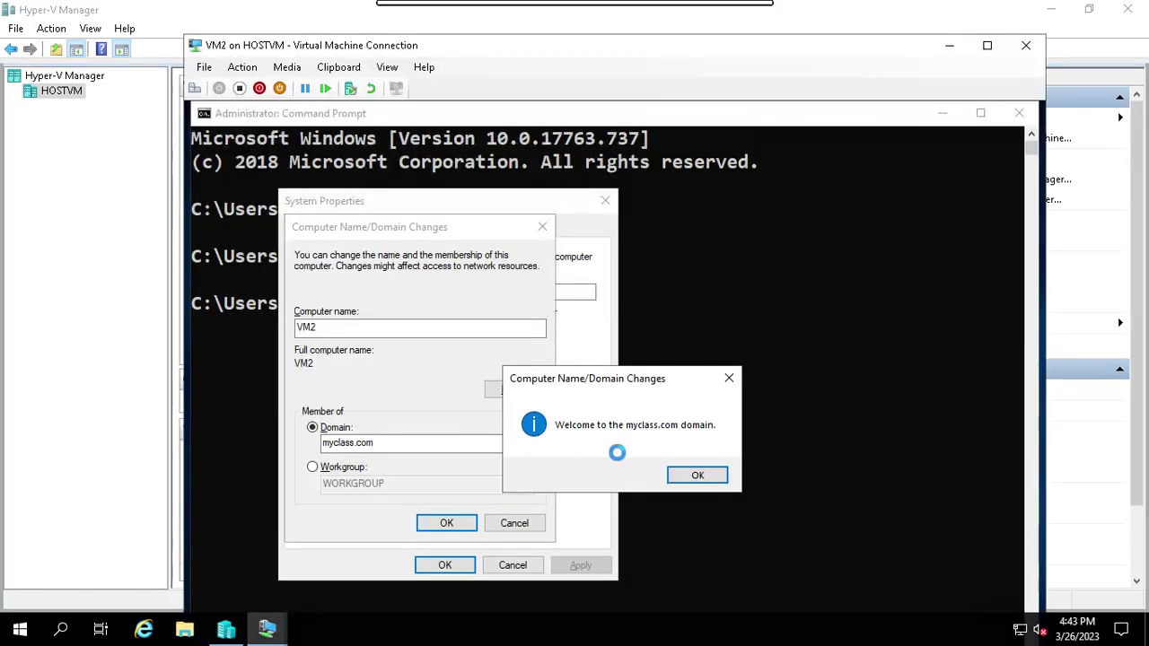
pyautogui.click(951, 47)
pyautogui.click(270, 125)
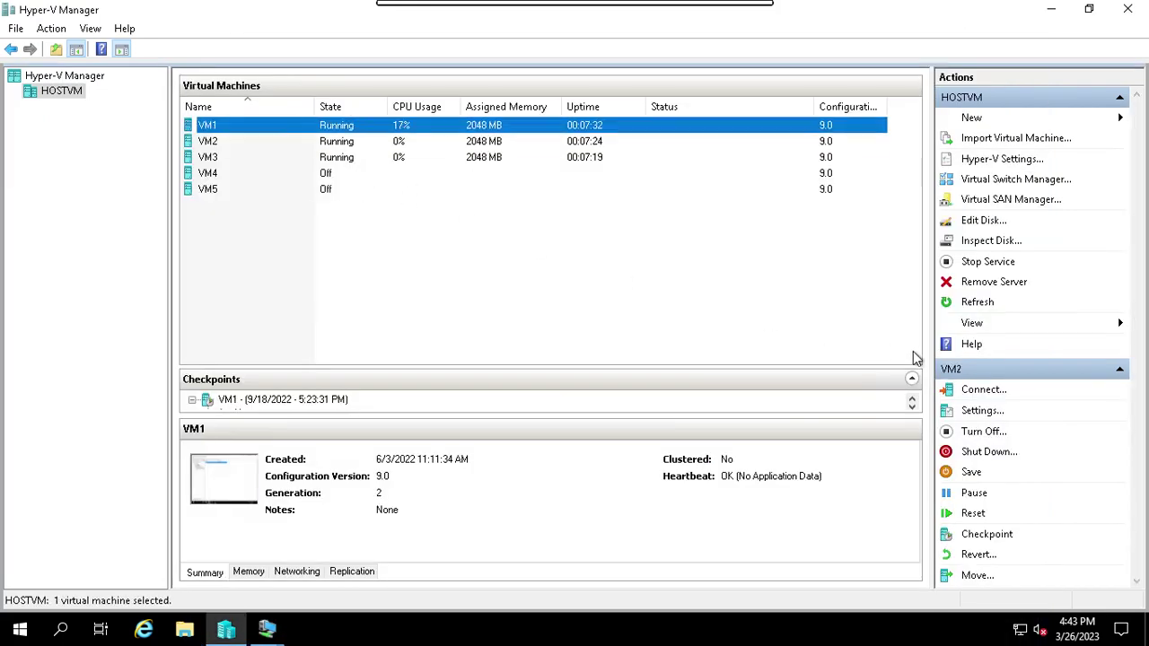
pyautogui.click(976, 402)
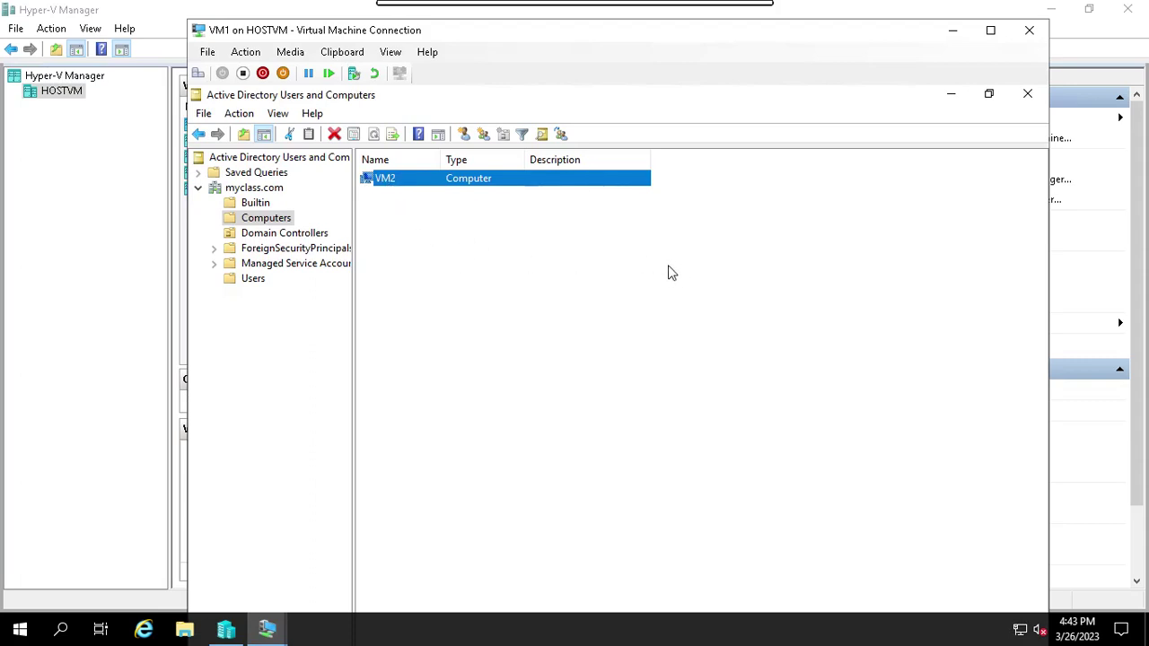
# Return to the VM2 session and acknowledge the welcome message for the myclass.com domain
pyautogui.click(953, 35)
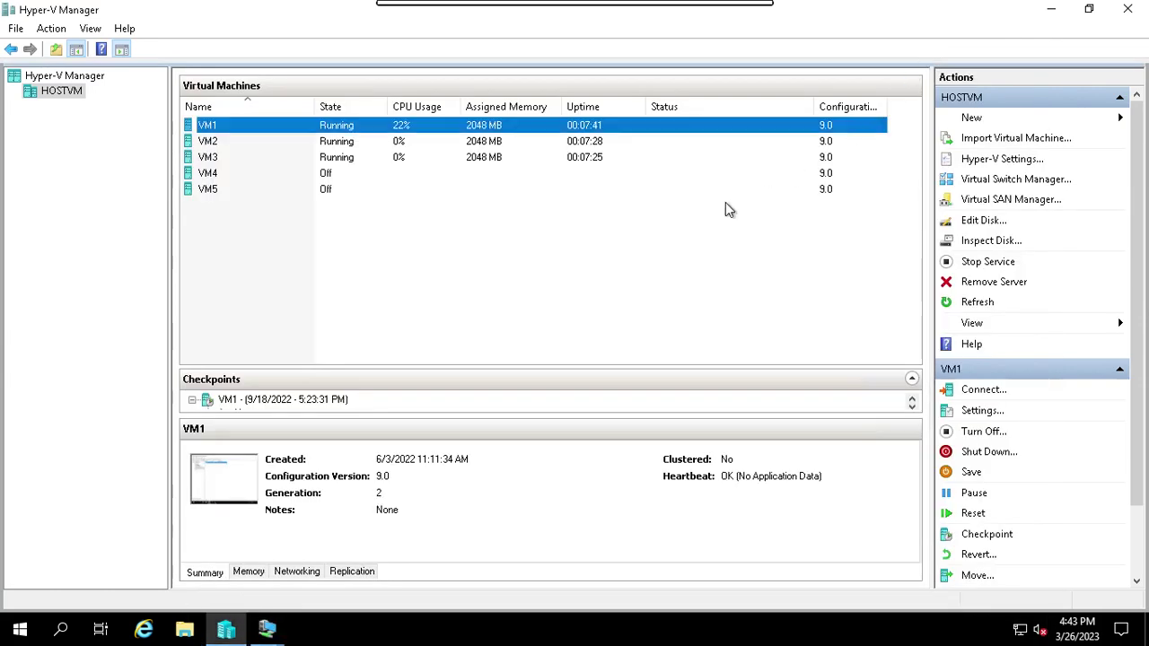
pyautogui.click(227, 146)
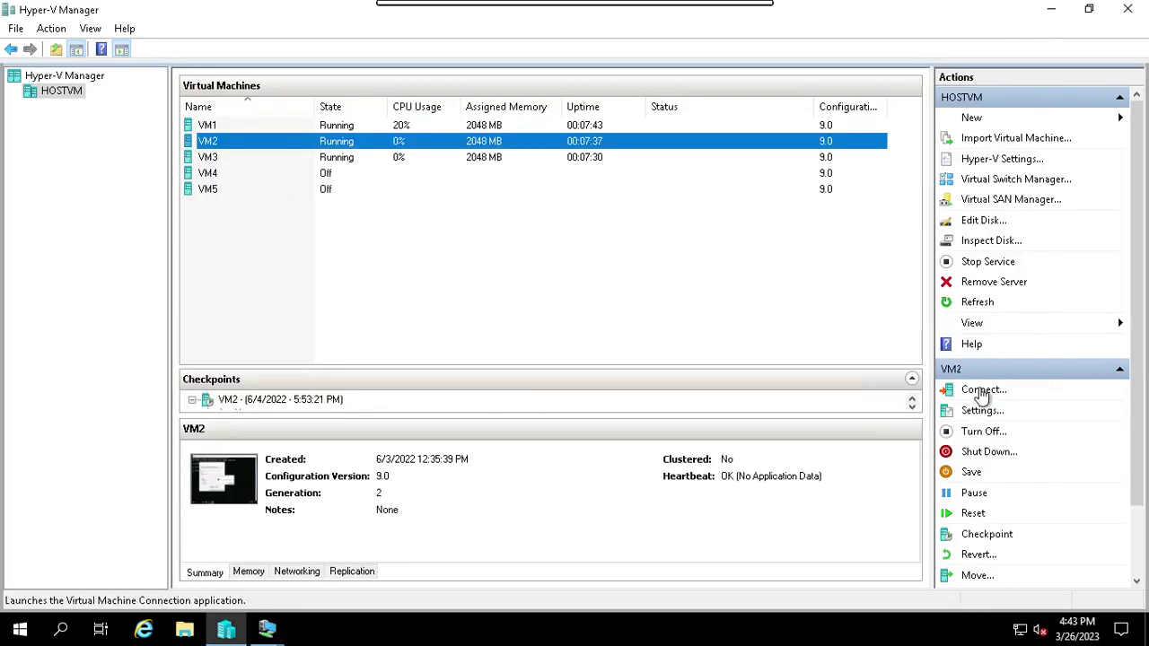
pyautogui.click(983, 390)
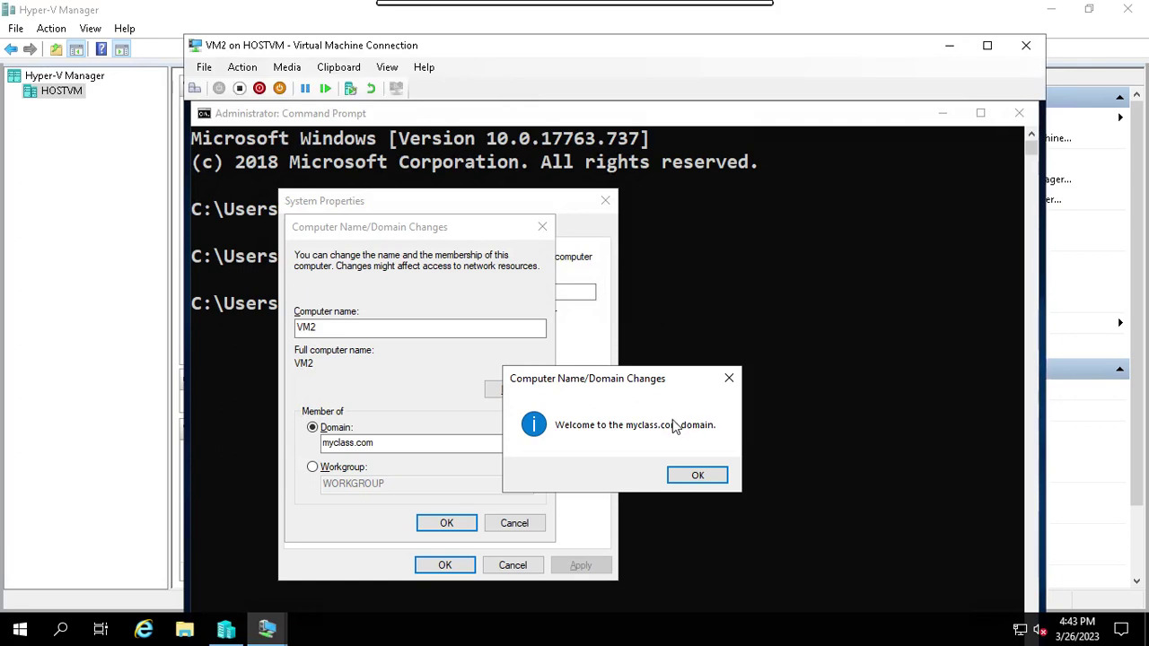
pyautogui.click(689, 480)
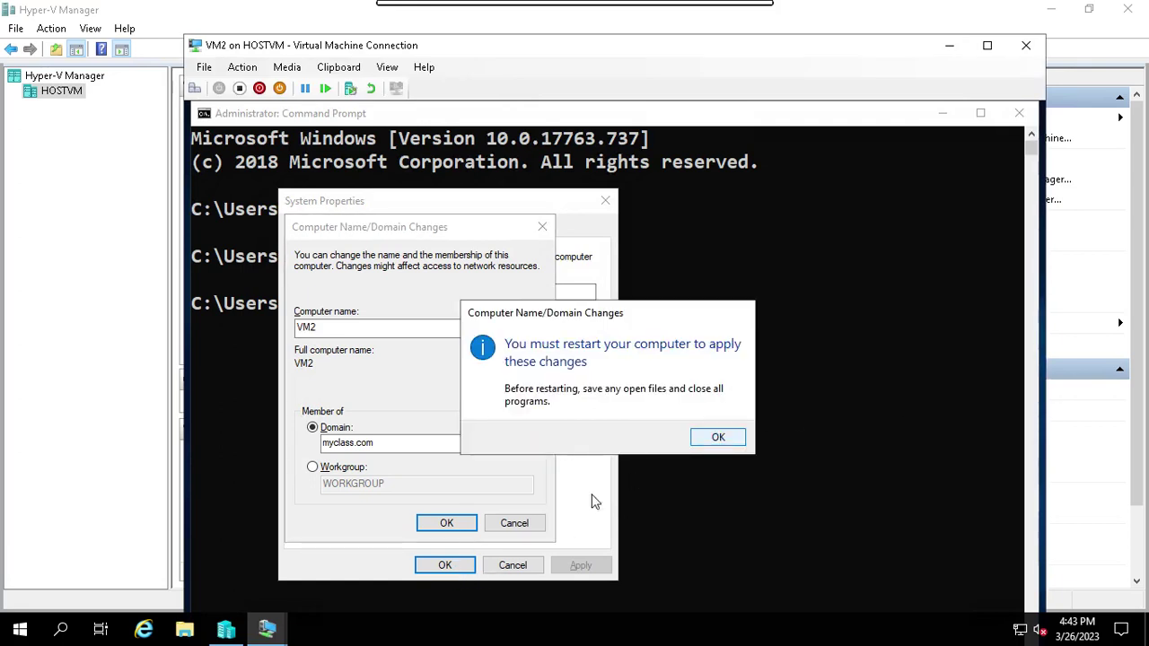
# Switch to VM1, bring up DNS Manager and refresh the myclass.com forward lookup zone to look for a VM2 record
pyautogui.moveTo(267, 628)
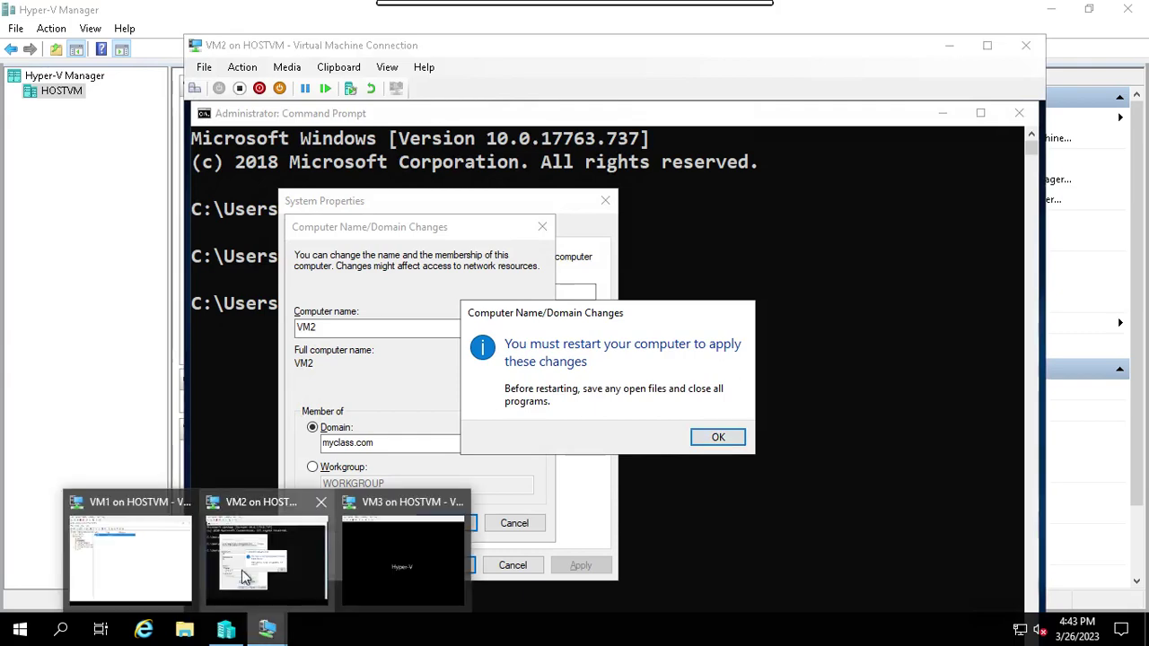
pyautogui.click(160, 567)
pyautogui.press('ctrl+alt+Break')
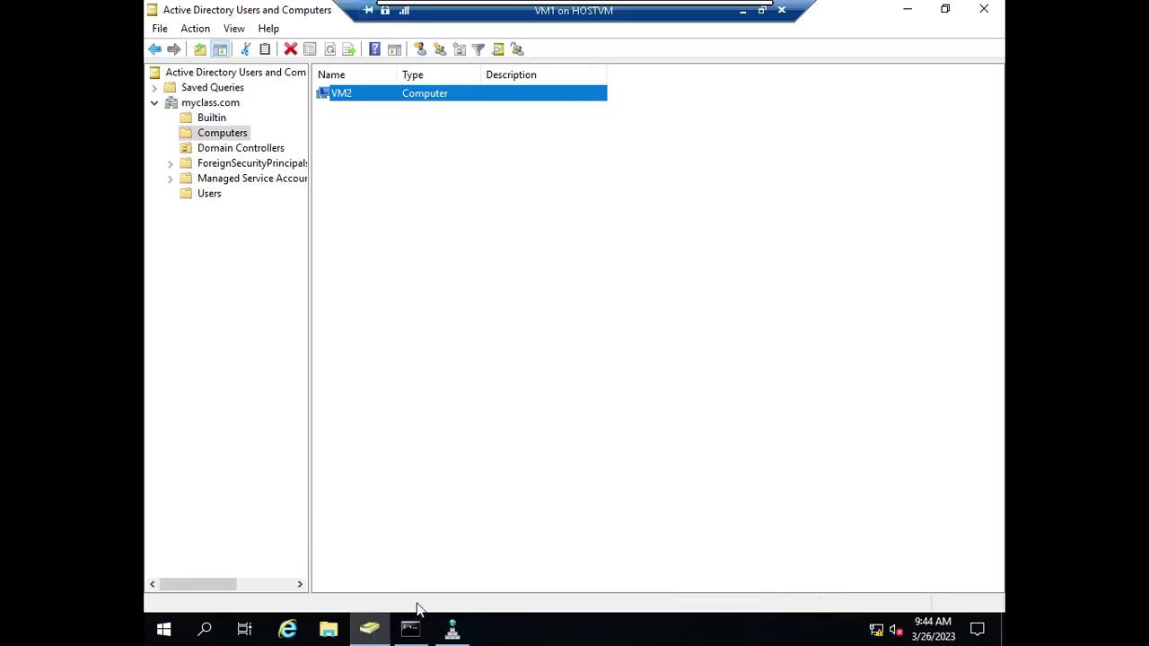
pyautogui.click(453, 630)
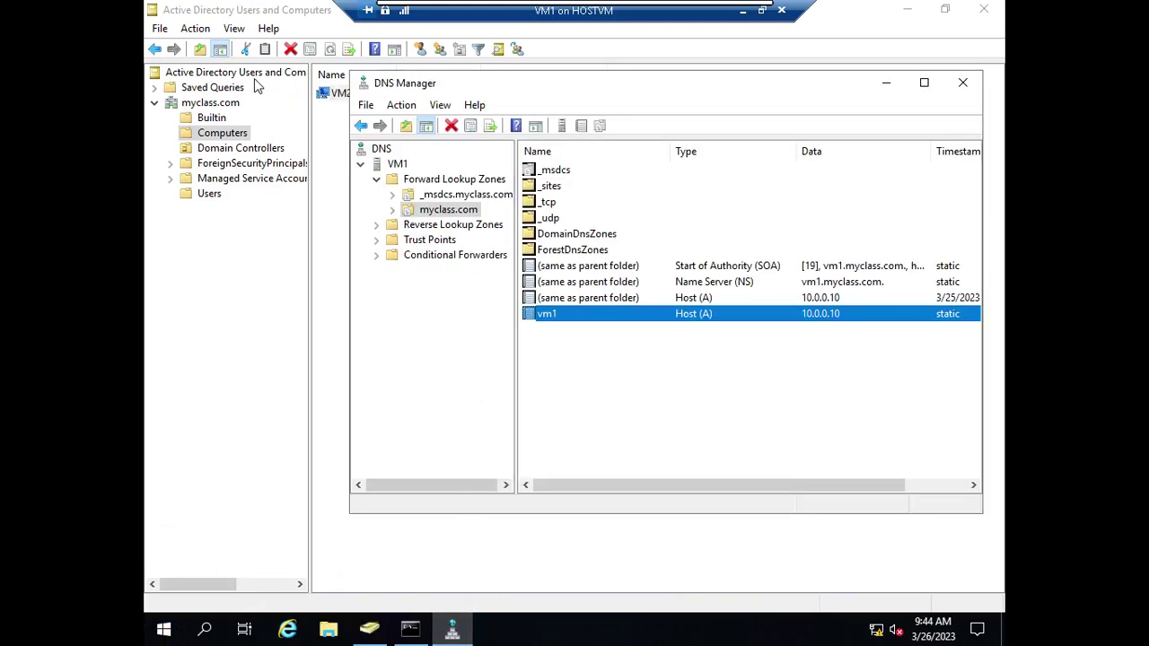
pyautogui.click(551, 354)
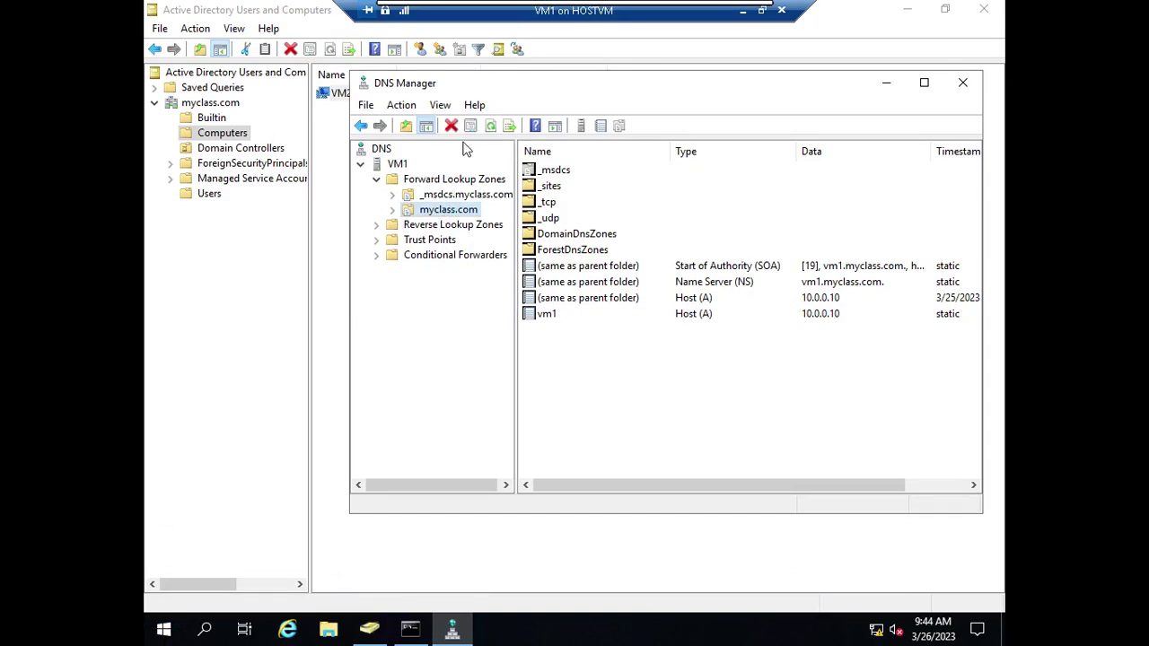
pyautogui.click(490, 126)
# Back on VM2, acknowledge the restart notice, close the domain and System Properties dialogs, and restart the machine
pyautogui.click(742, 15)
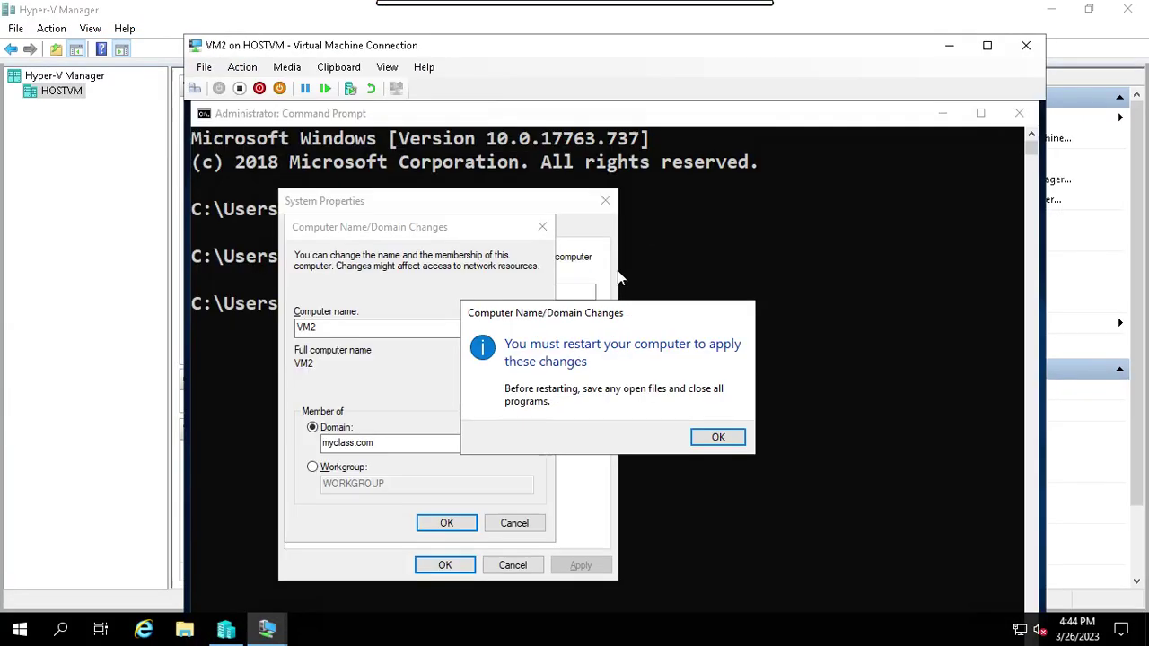
pyautogui.click(717, 439)
pyautogui.click(446, 565)
pyautogui.click(648, 438)
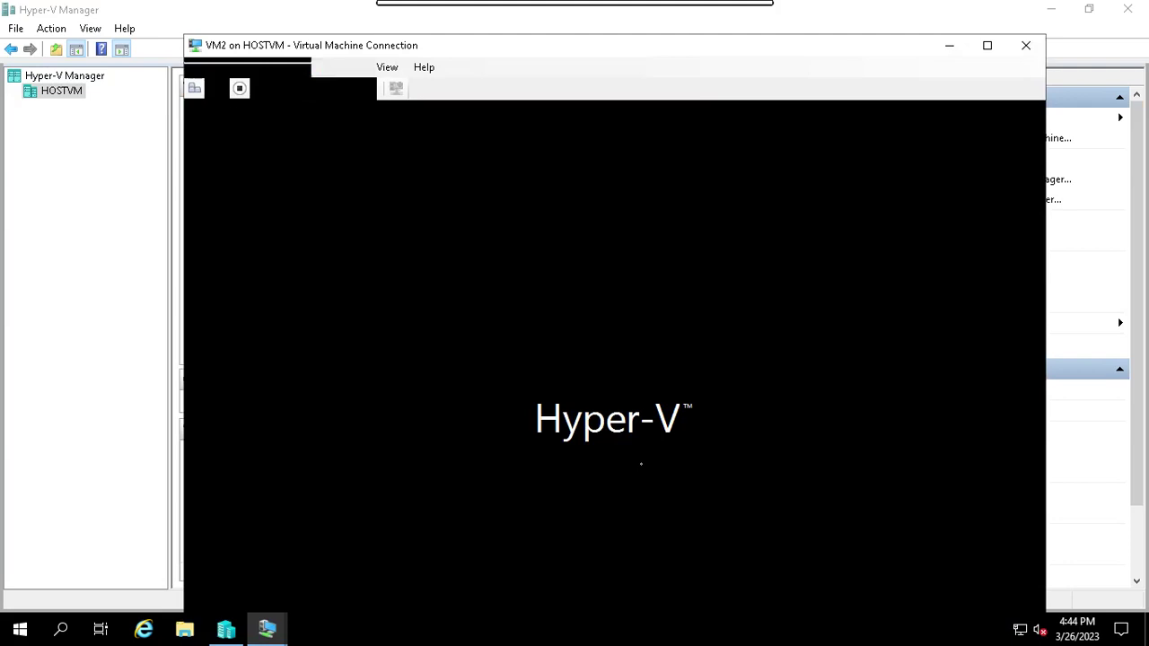
# While VM2 restarts, return to VM1 and check the myclass.com zone again for a VM2 host record by refreshing it
pyautogui.moveTo(267, 628)
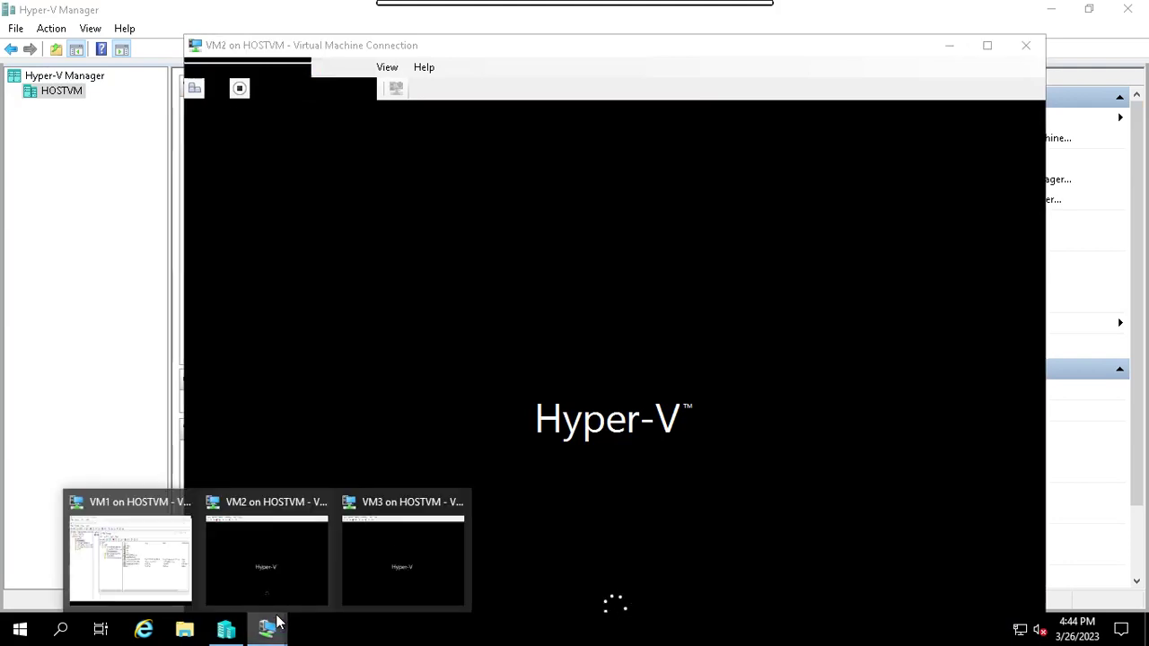
pyautogui.moveTo(260, 572)
pyautogui.click(138, 549)
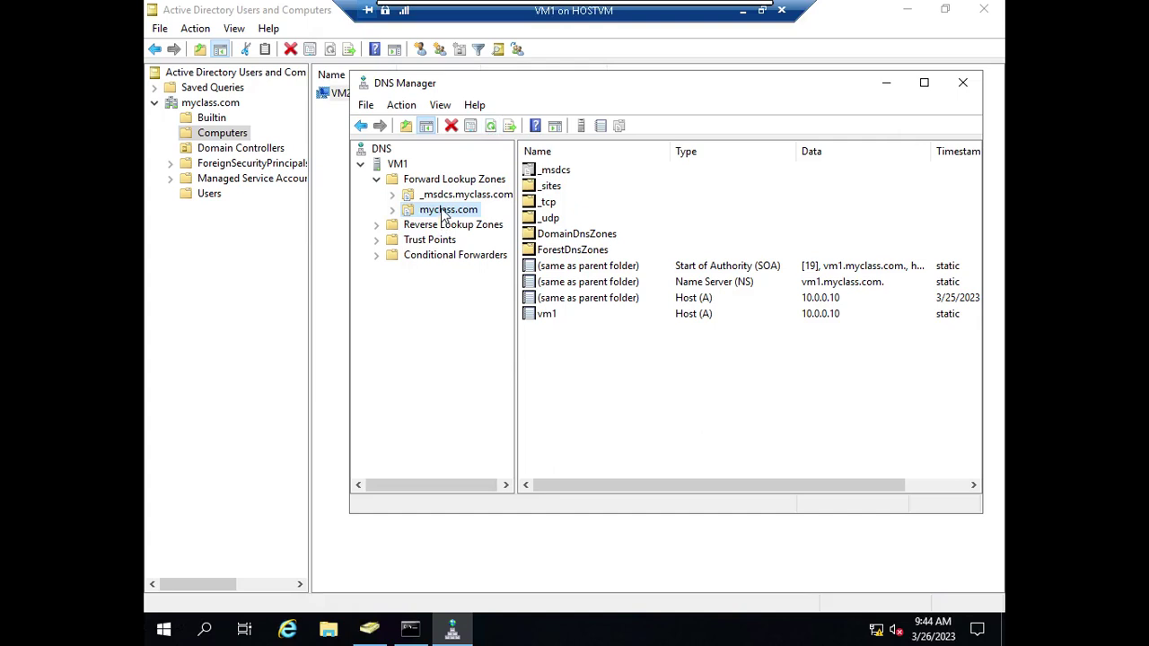
pyautogui.click(491, 126)
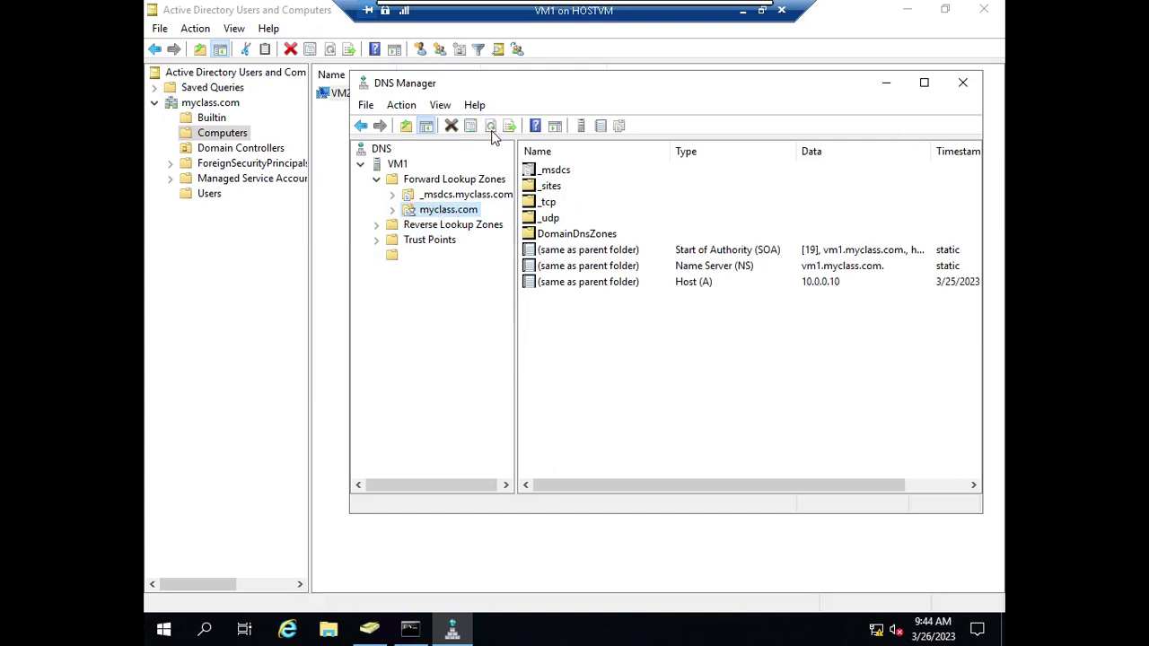
pyautogui.click(492, 131)
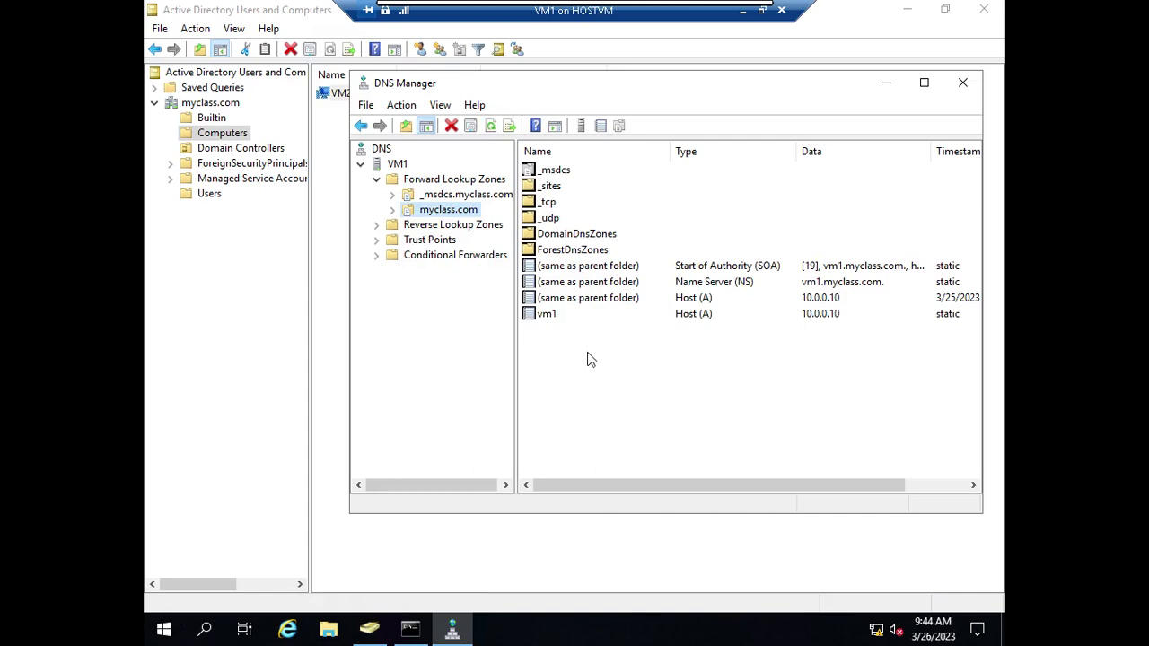
# Unlock VM2 in full screen and sign in as another user, myclass\Administrator, with the account password
pyautogui.moveTo(745, 22)
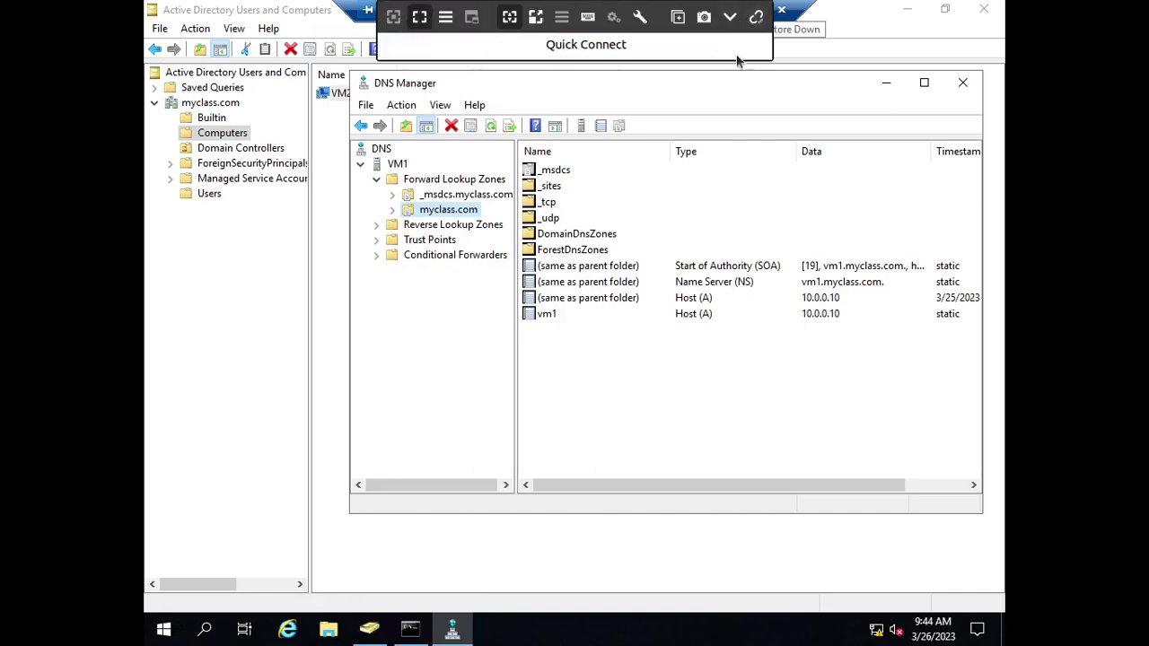
pyautogui.click(743, 13)
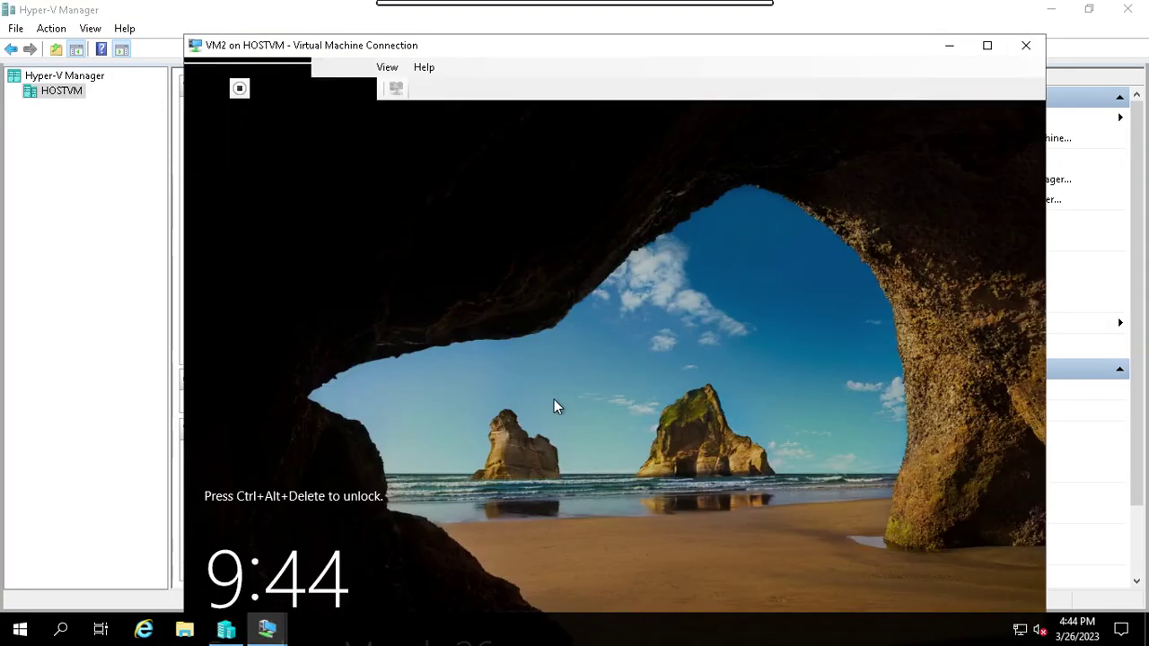
pyautogui.click(200, 92)
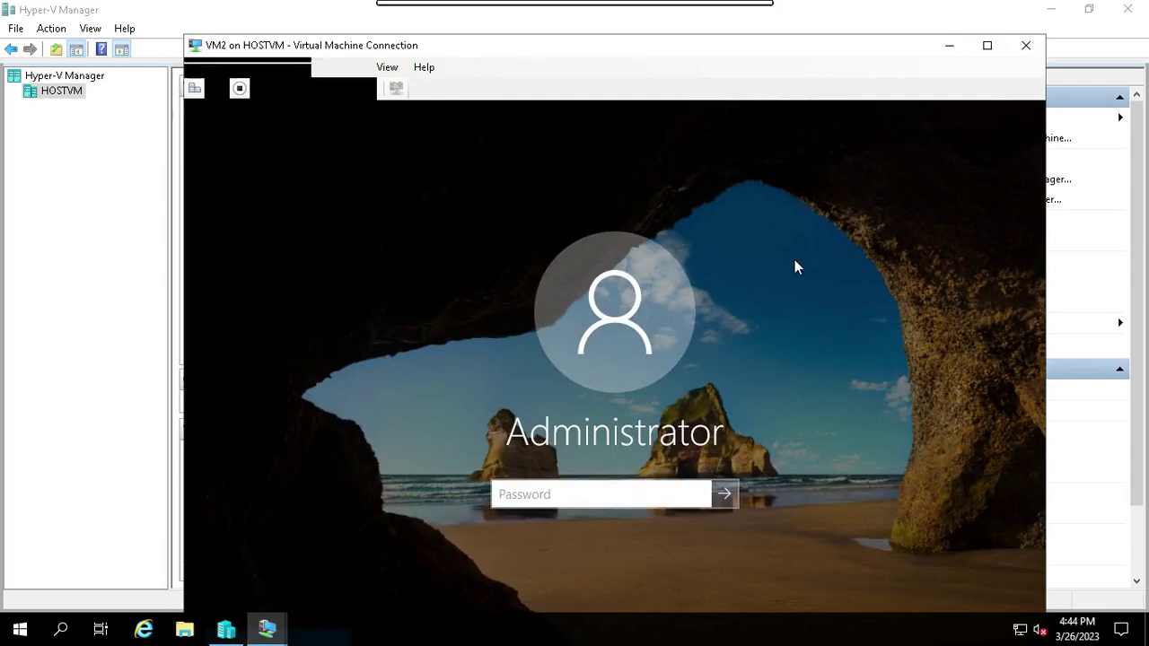
pyautogui.click(987, 45)
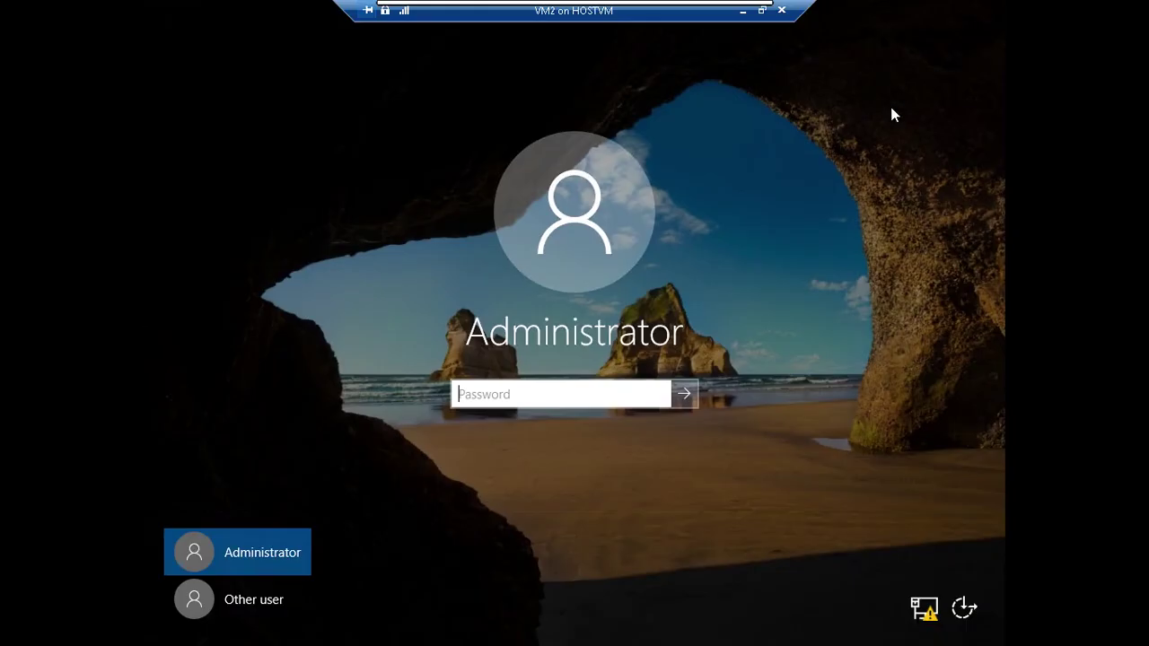
pyautogui.click(269, 603)
pyautogui.write('m')
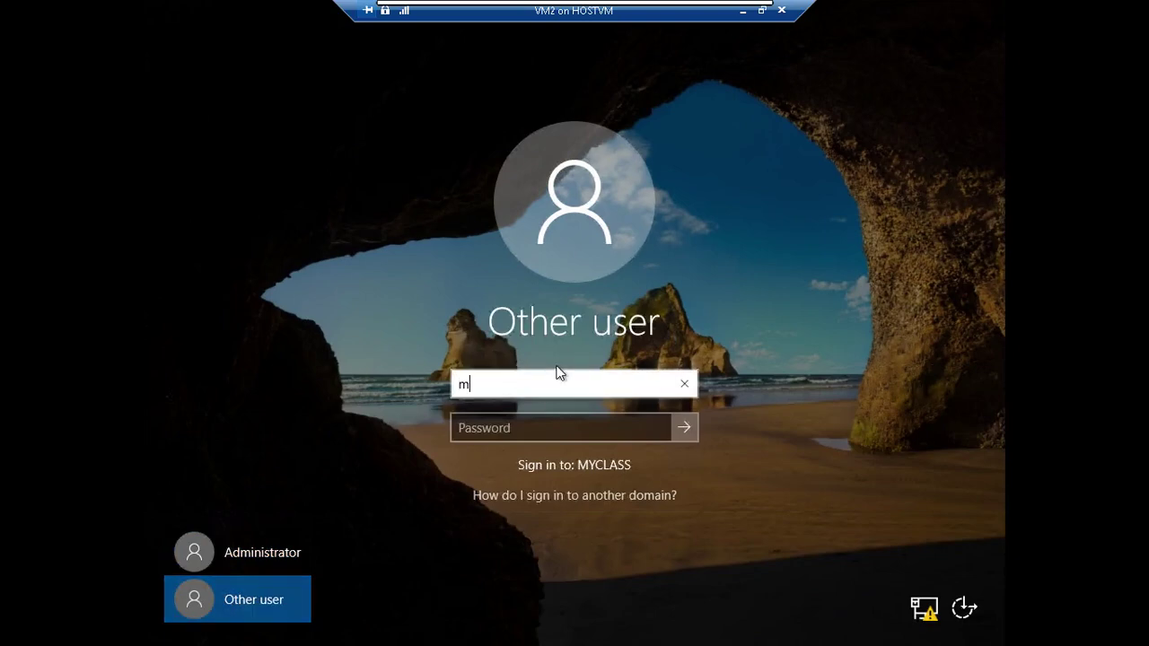
pyautogui.write('yclass\\Administrator')
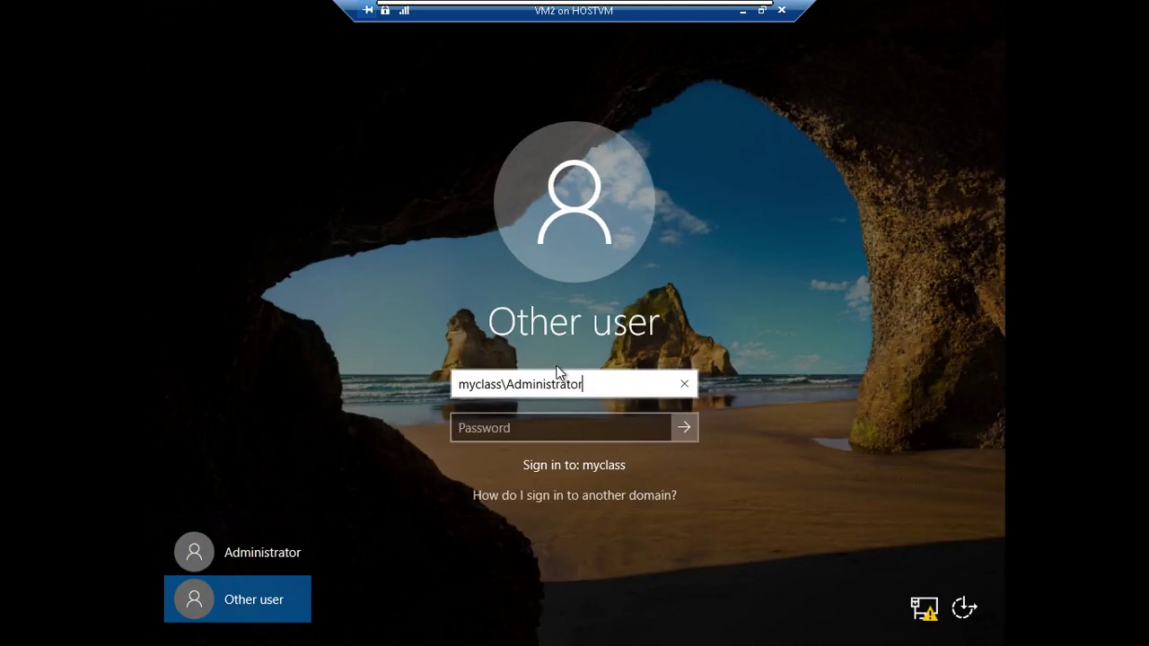
pyautogui.press('Tab')
pyautogui.write('P')
pyautogui.click(688, 430)
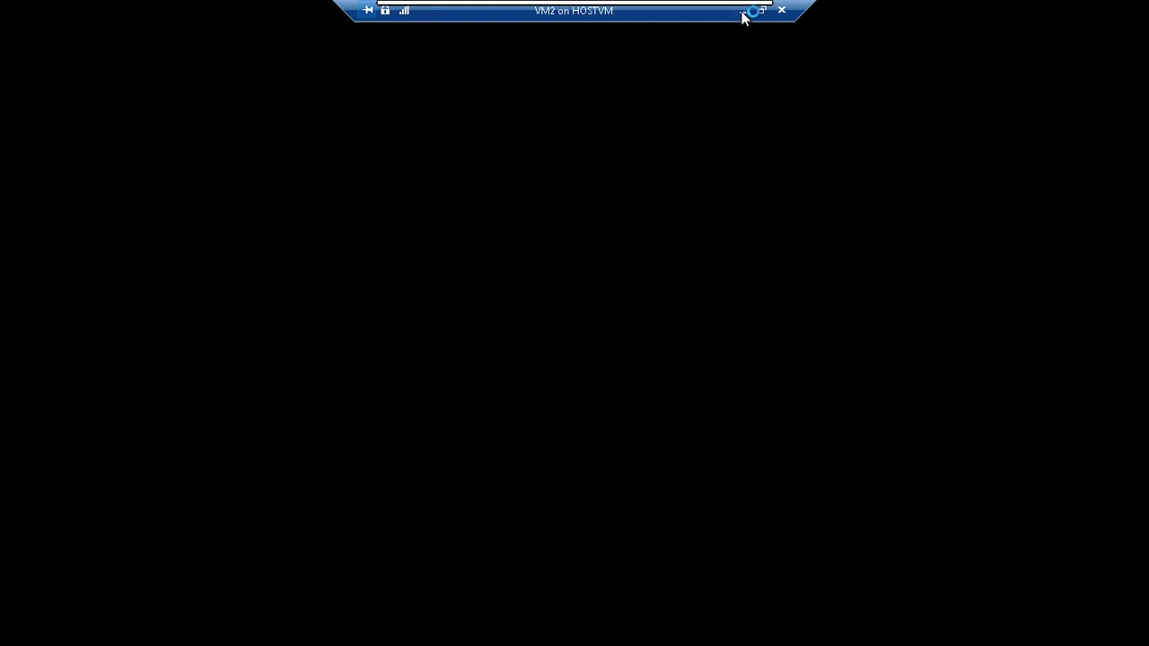
# Switch to VM1, refresh the myclass.com zone in DNS Manager, and select the VM2 host record
pyautogui.click(743, 13)
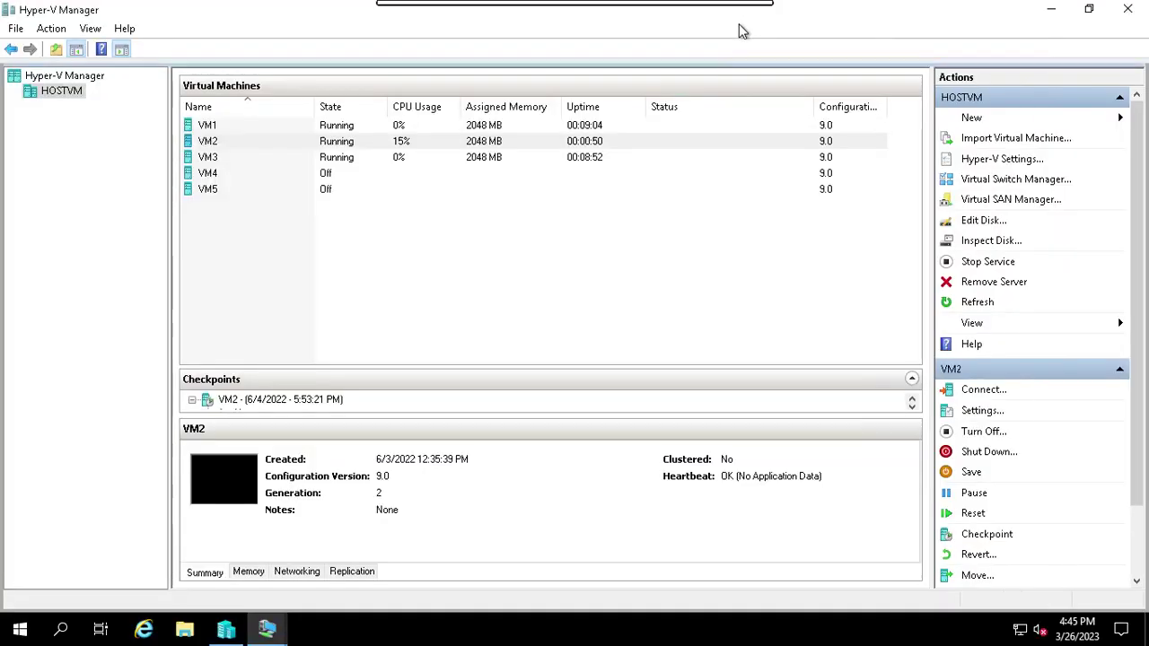
pyautogui.click(325, 127)
pyautogui.click(982, 390)
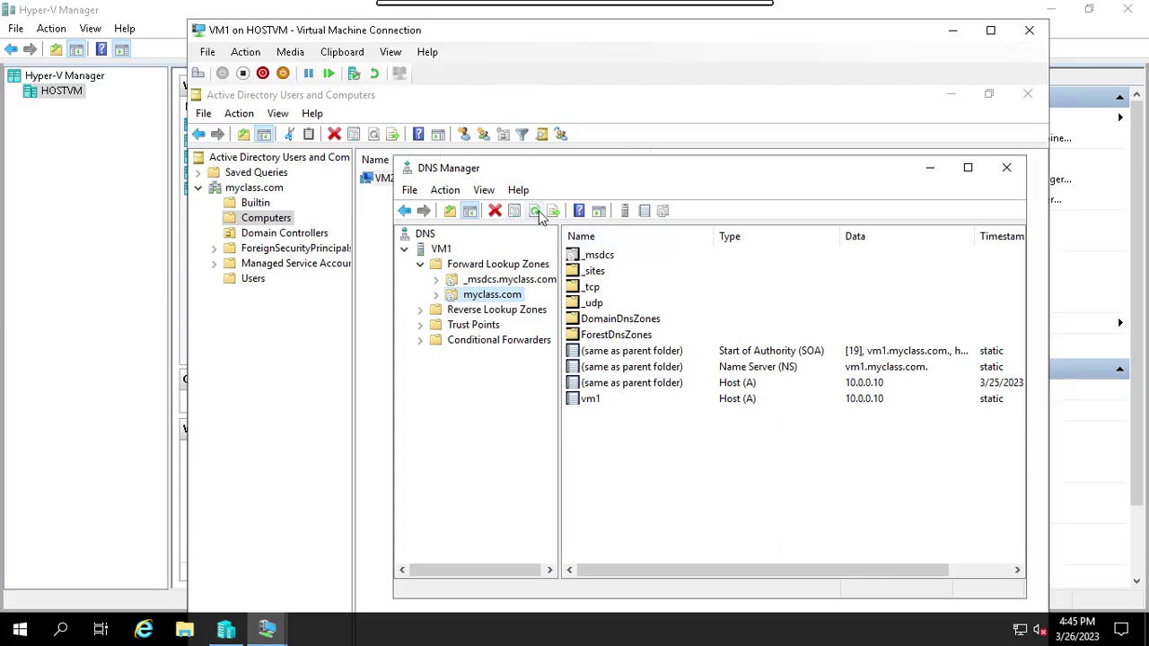
pyautogui.click(535, 211)
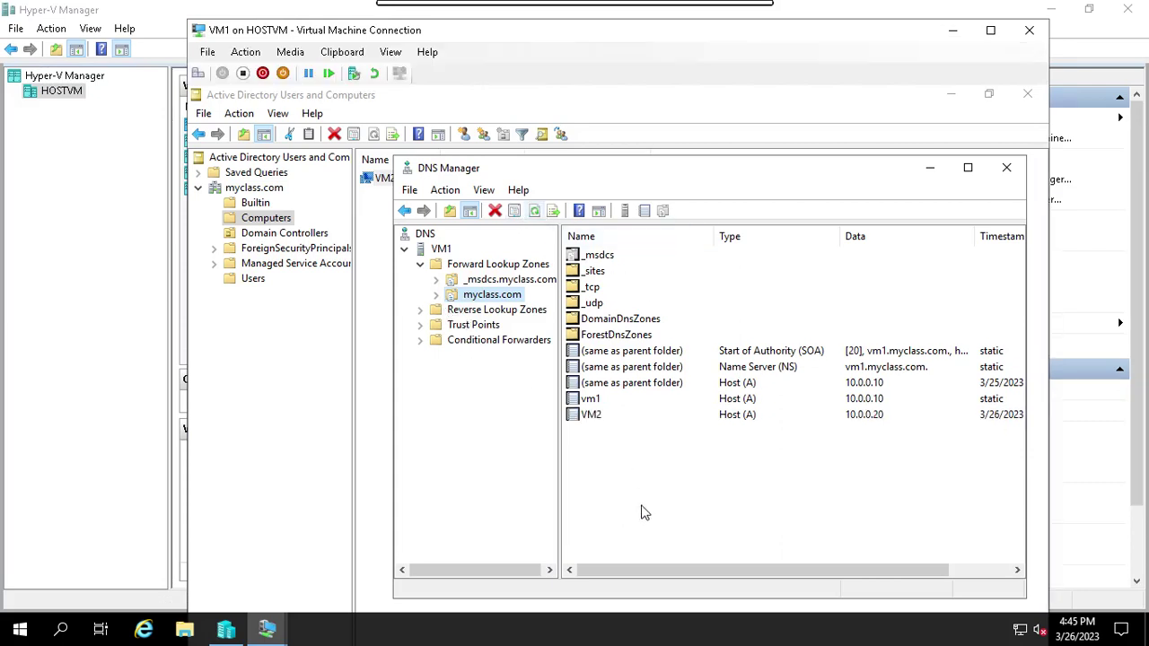
pyautogui.click(590, 416)
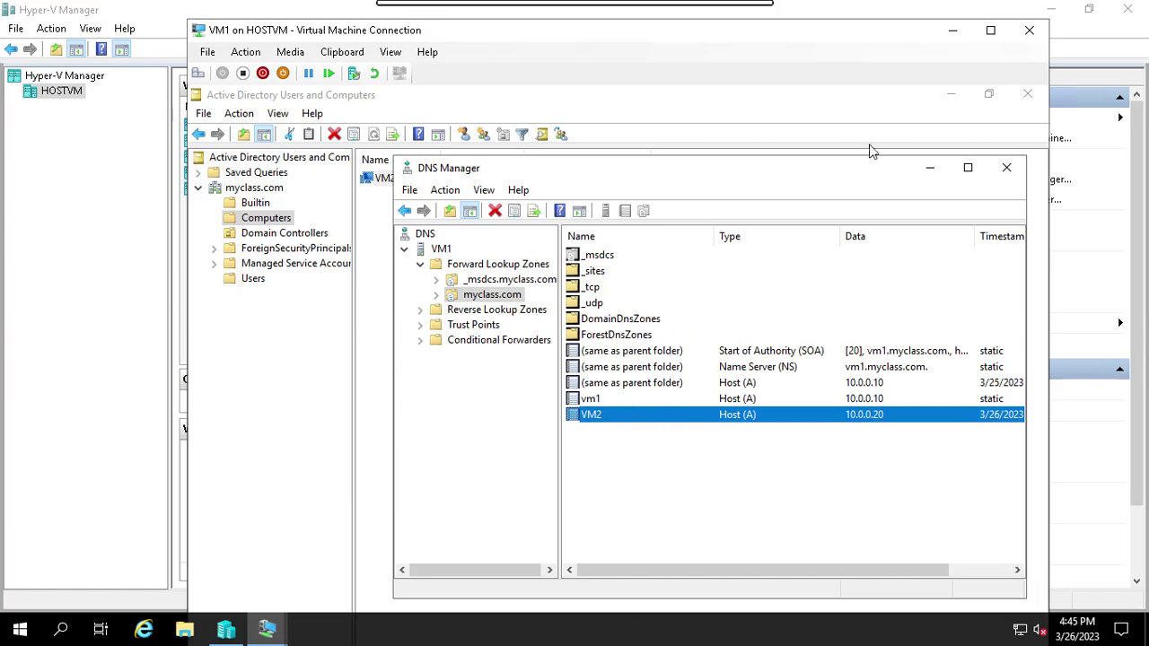
# Return to VM2 in full screen, close Server Manager, and open a Command Prompt
pyautogui.click(952, 30)
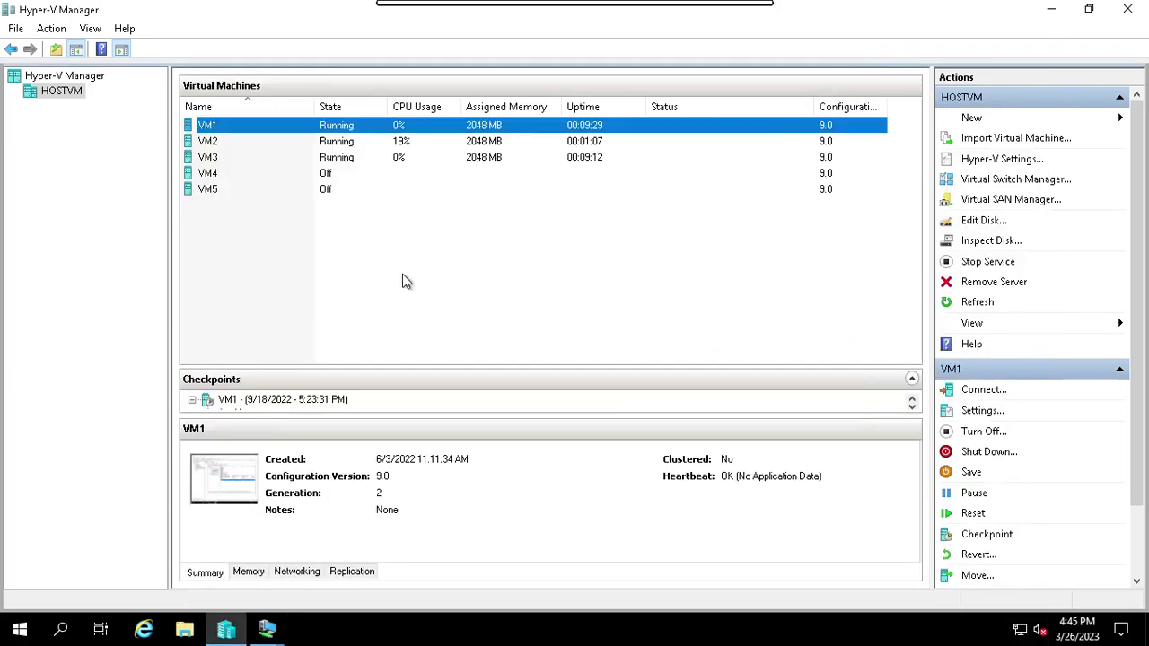
pyautogui.click(328, 144)
pyautogui.click(984, 389)
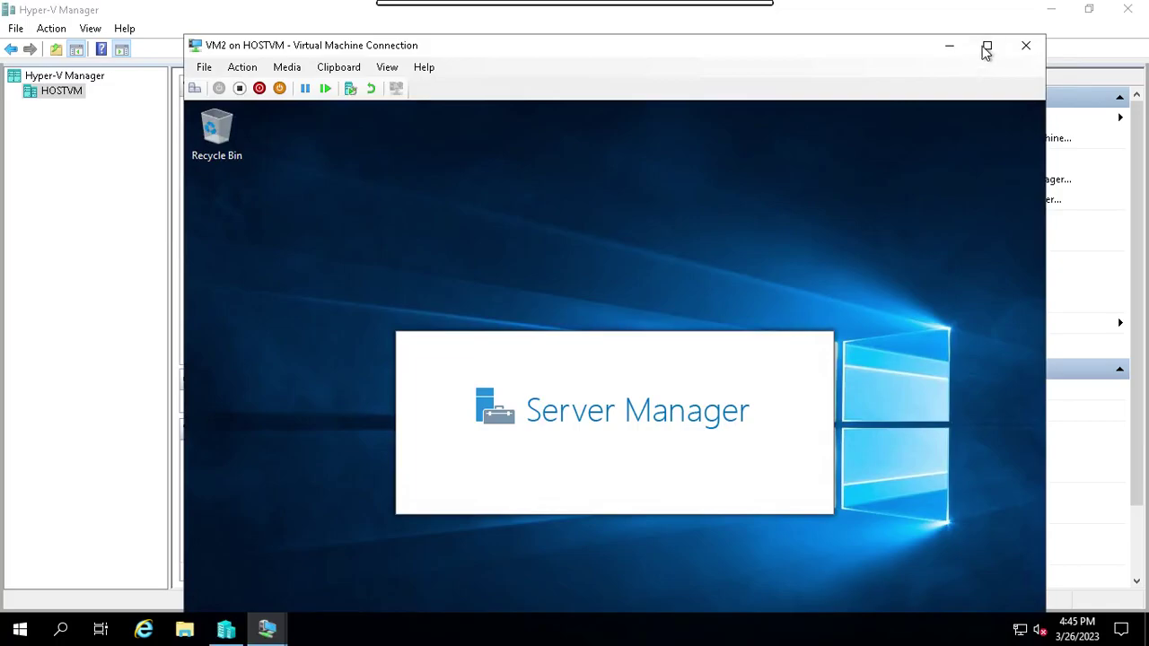
pyautogui.click(985, 47)
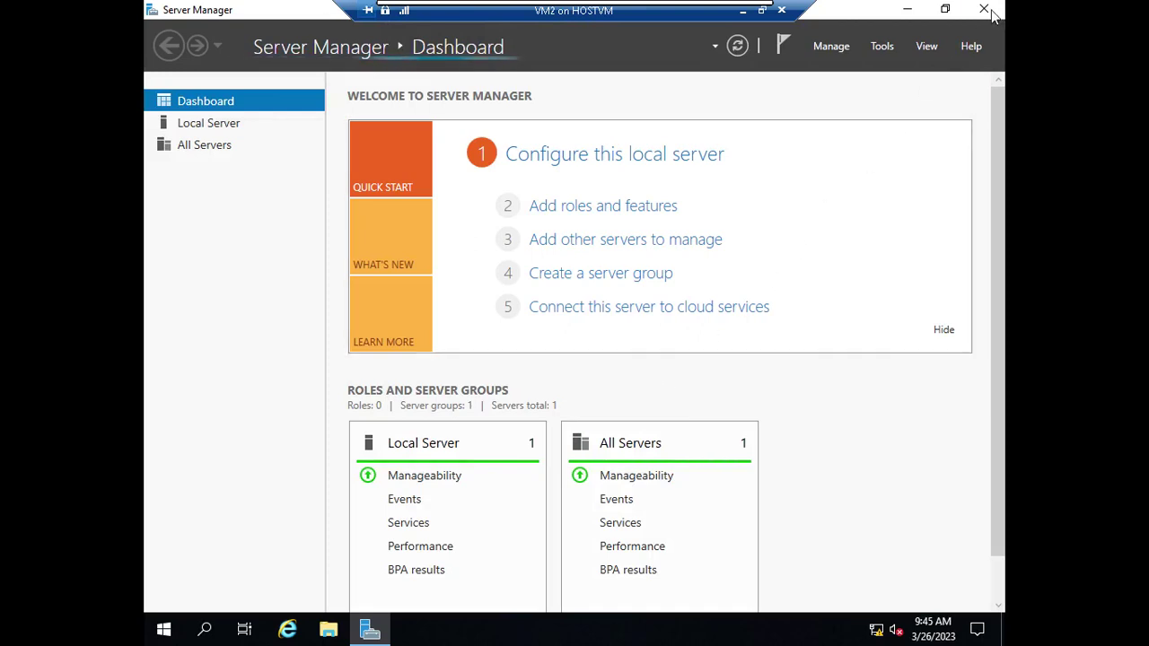
pyautogui.click(165, 630)
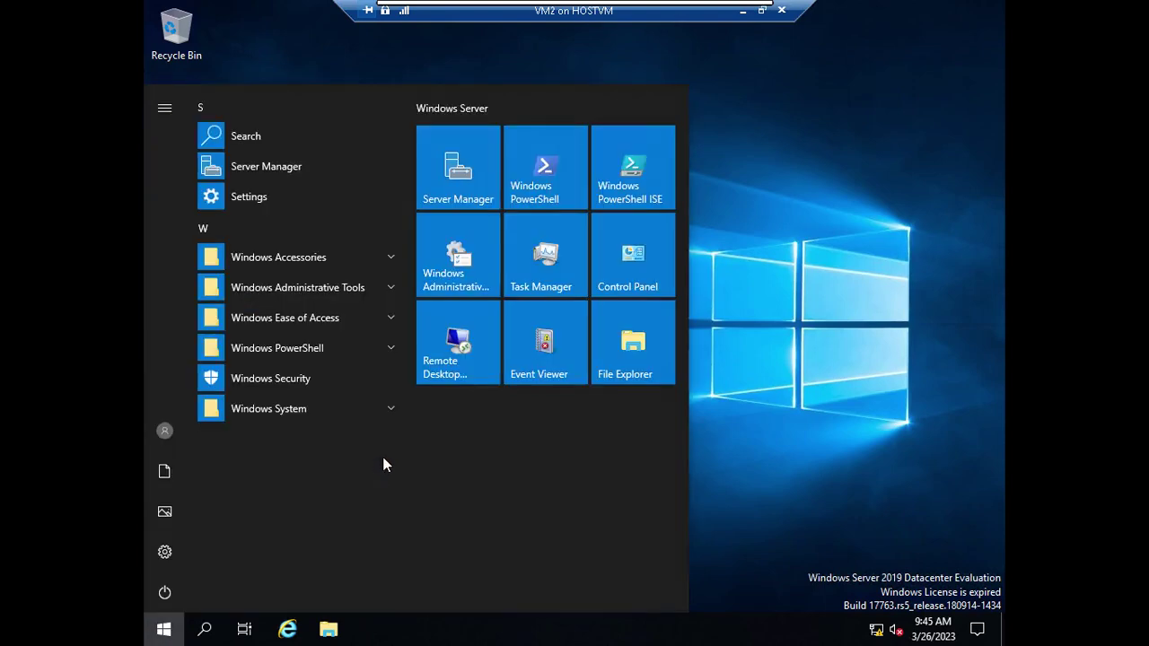
pyautogui.click(299, 410)
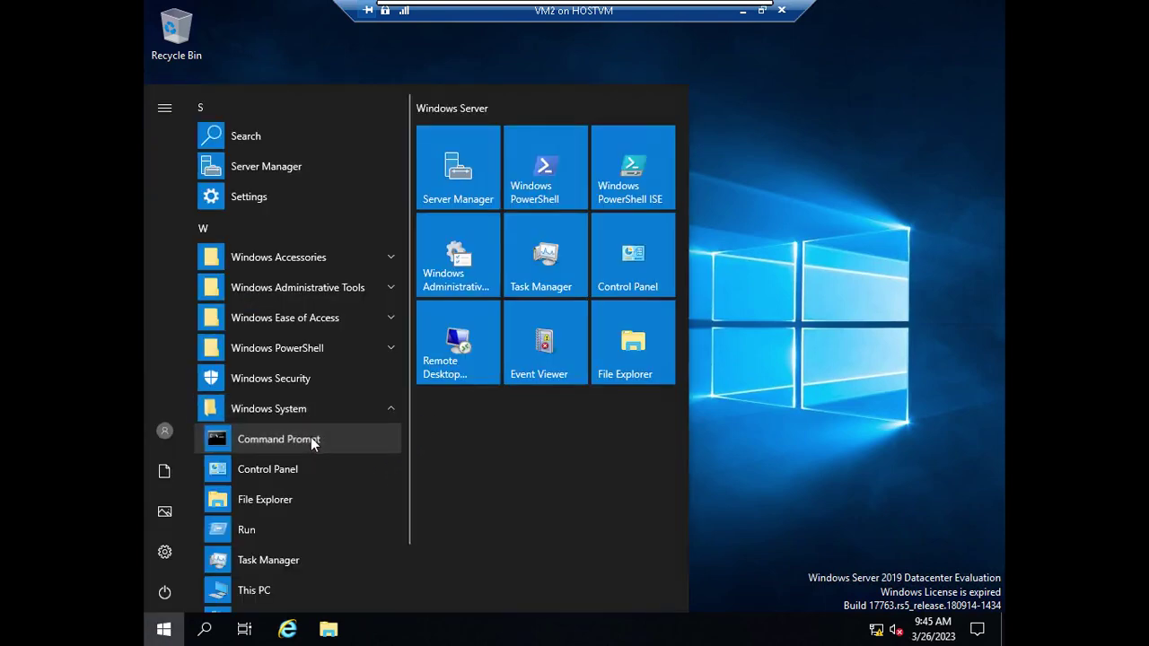
pyautogui.click(278, 439)
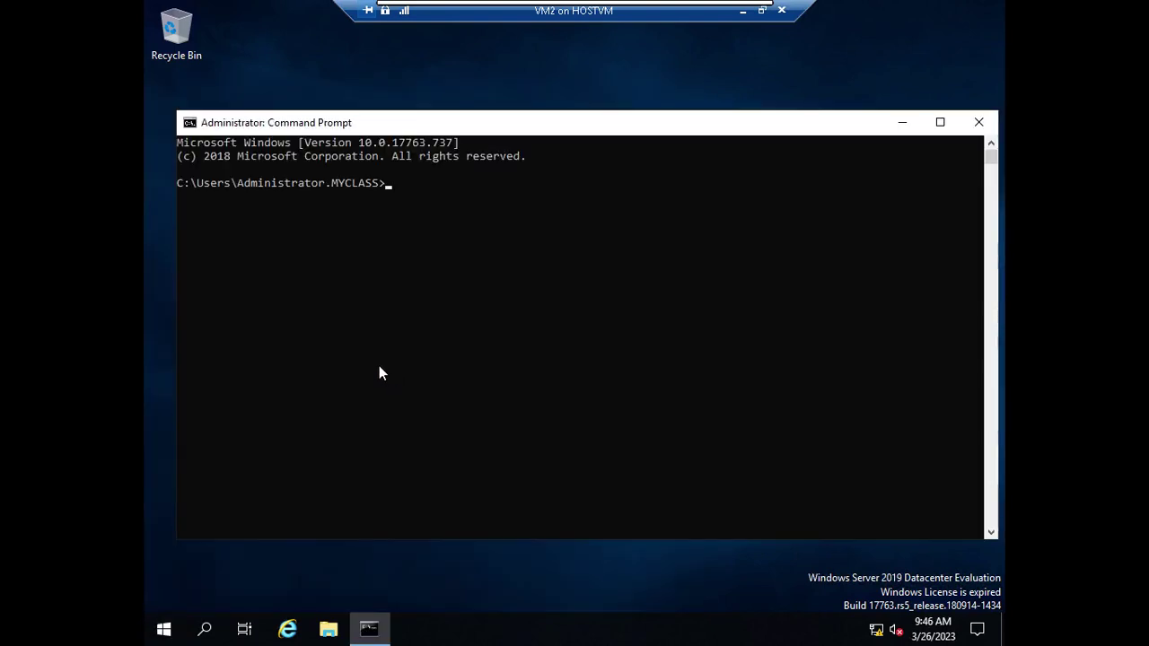
# Run ncpa.cpl on VM2, set the Ethernet adapter's IPv4 address to 10.0.0.200, and close Network Connections
pyautogui.write('ncpa.cpl')
pyautogui.press('Return')
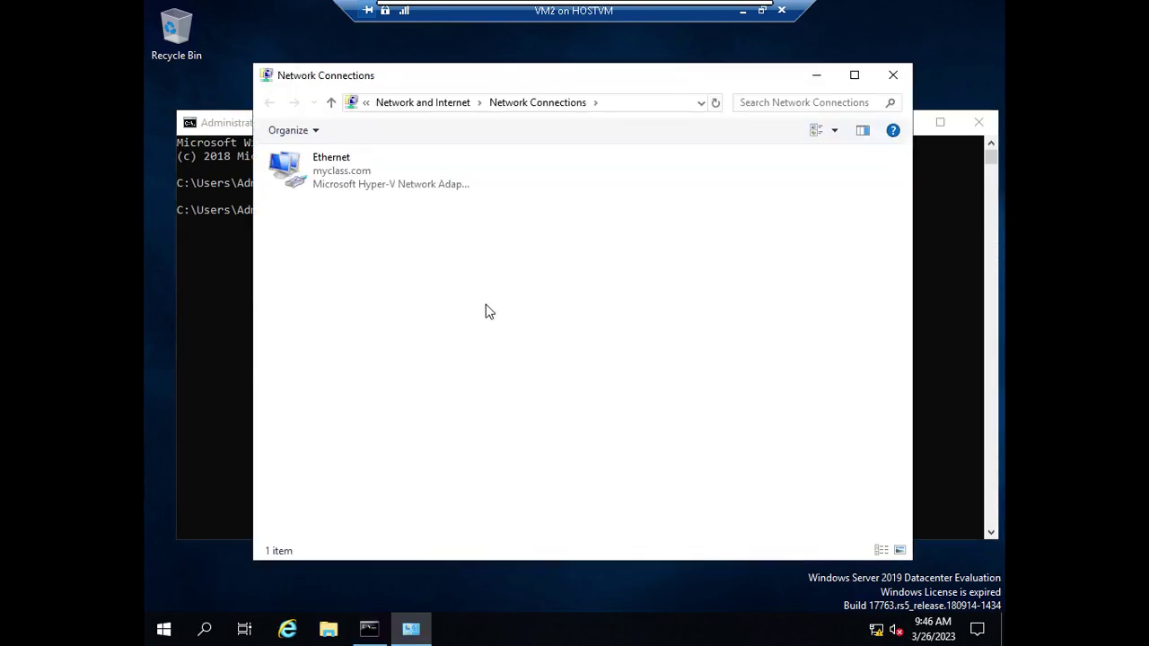
pyautogui.click(345, 178)
pyautogui.rightClick(345, 167)
pyautogui.click(488, 326)
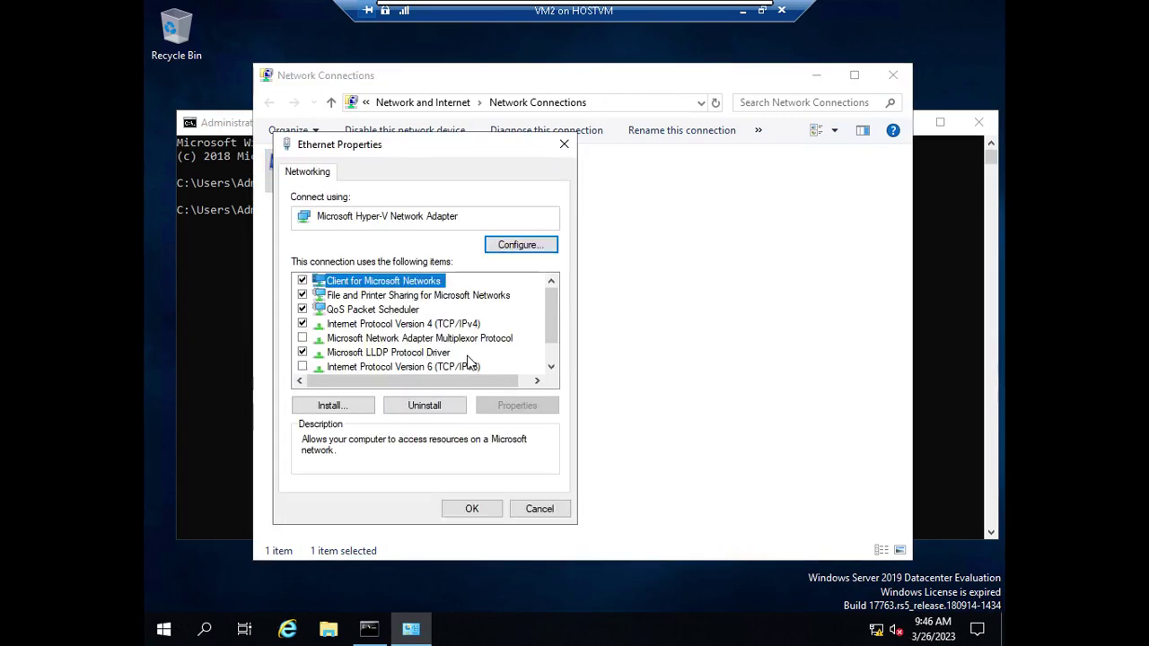
pyautogui.click(480, 326)
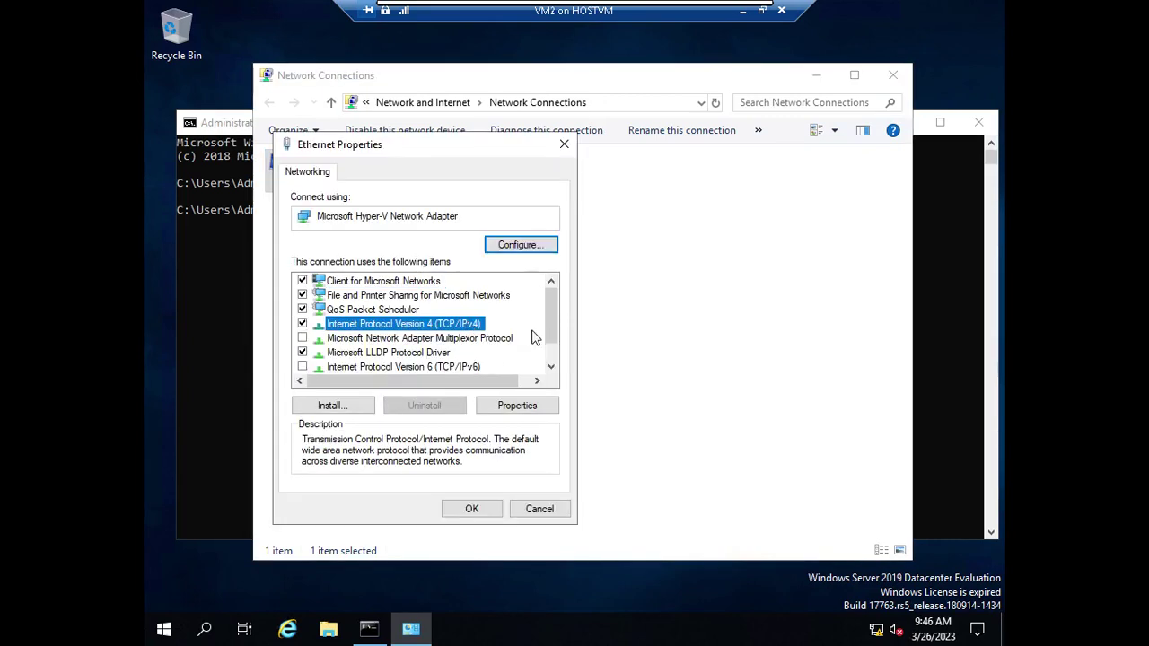
pyautogui.click(513, 409)
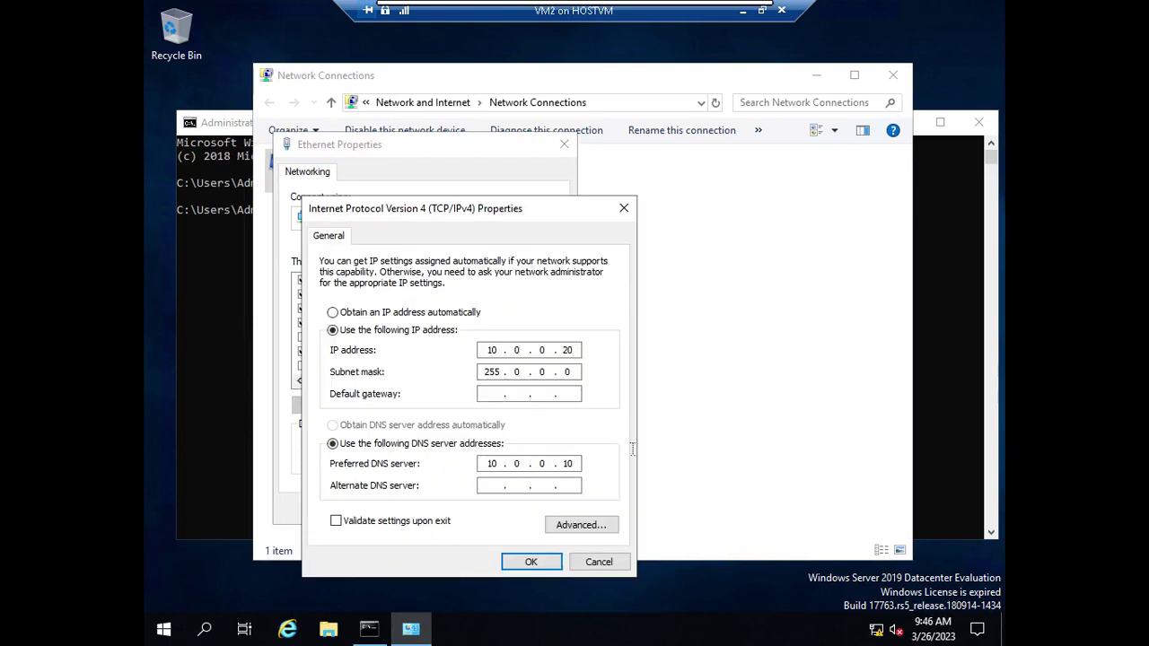
pyautogui.click(536, 560)
pyautogui.click(496, 509)
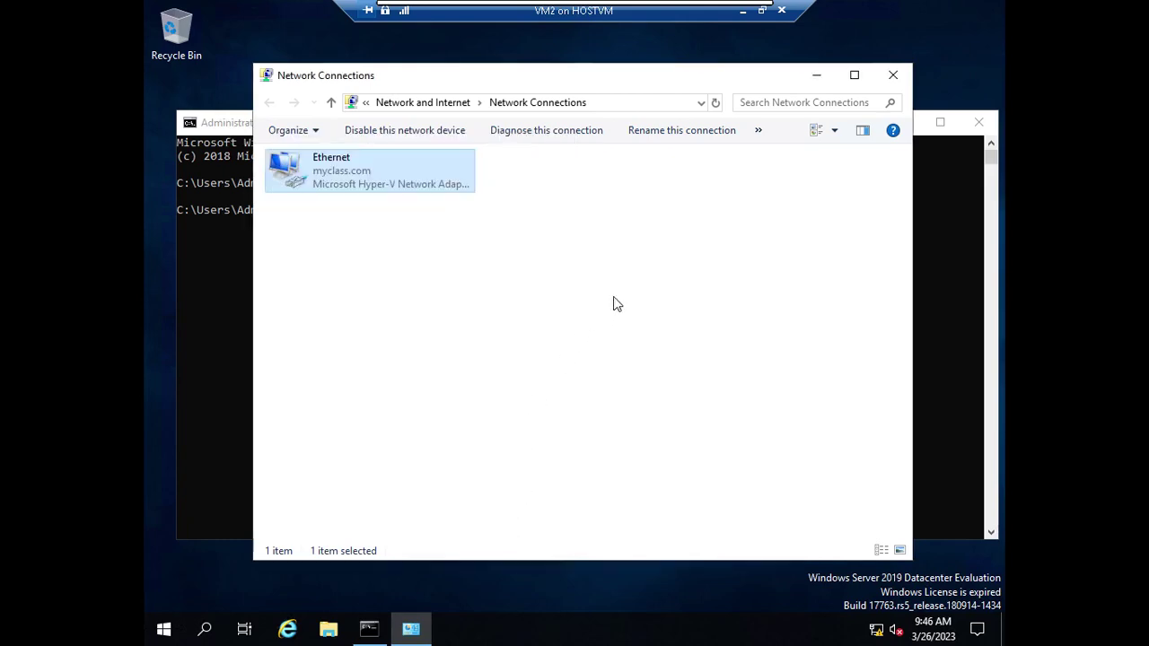
pyautogui.click(894, 76)
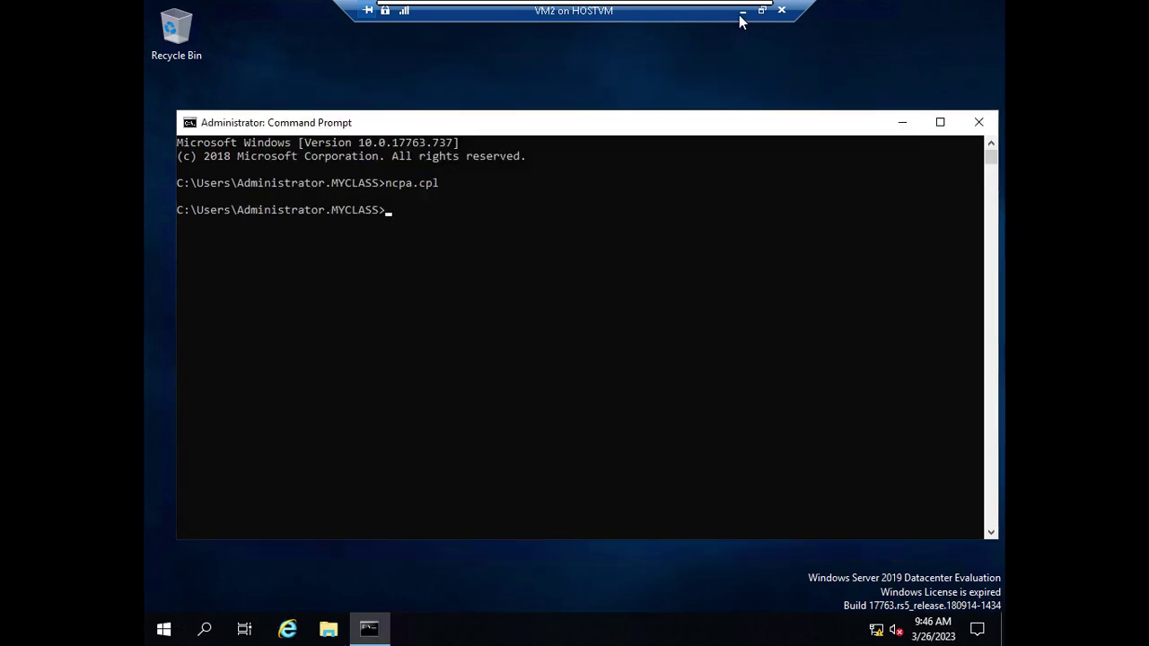
# Switch to VM1 in full screen and refresh the myclass.com zone to check VM2's host record for the changed address
pyautogui.click(742, 13)
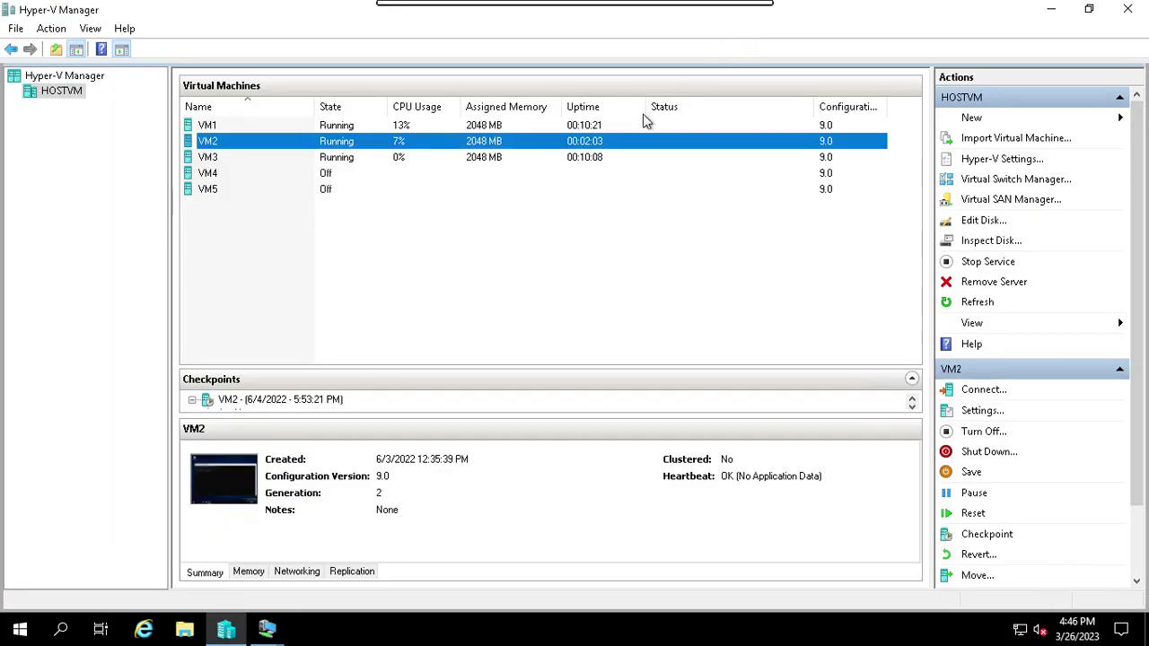
pyautogui.click(403, 127)
pyautogui.click(984, 390)
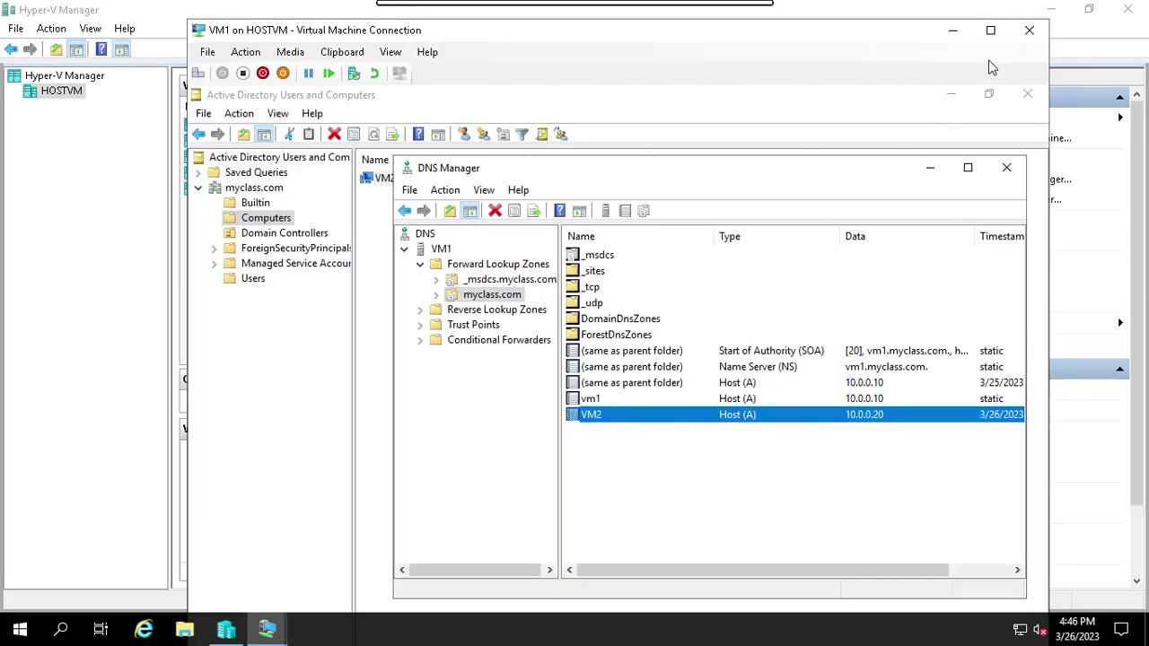
pyautogui.click(990, 33)
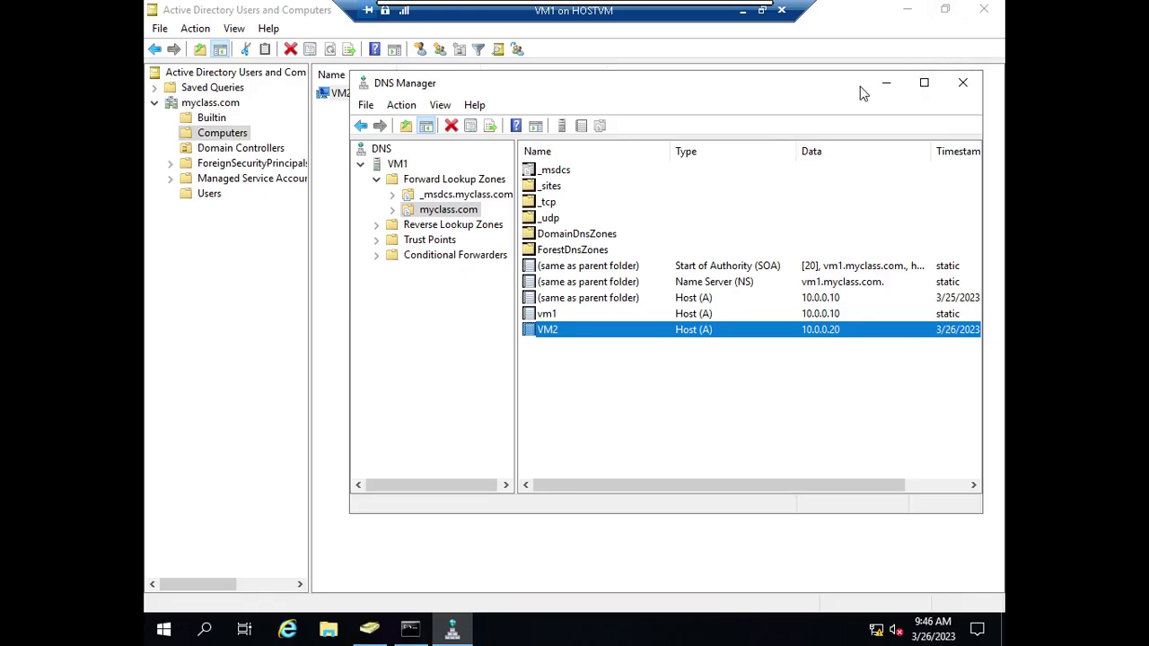
pyautogui.click(437, 213)
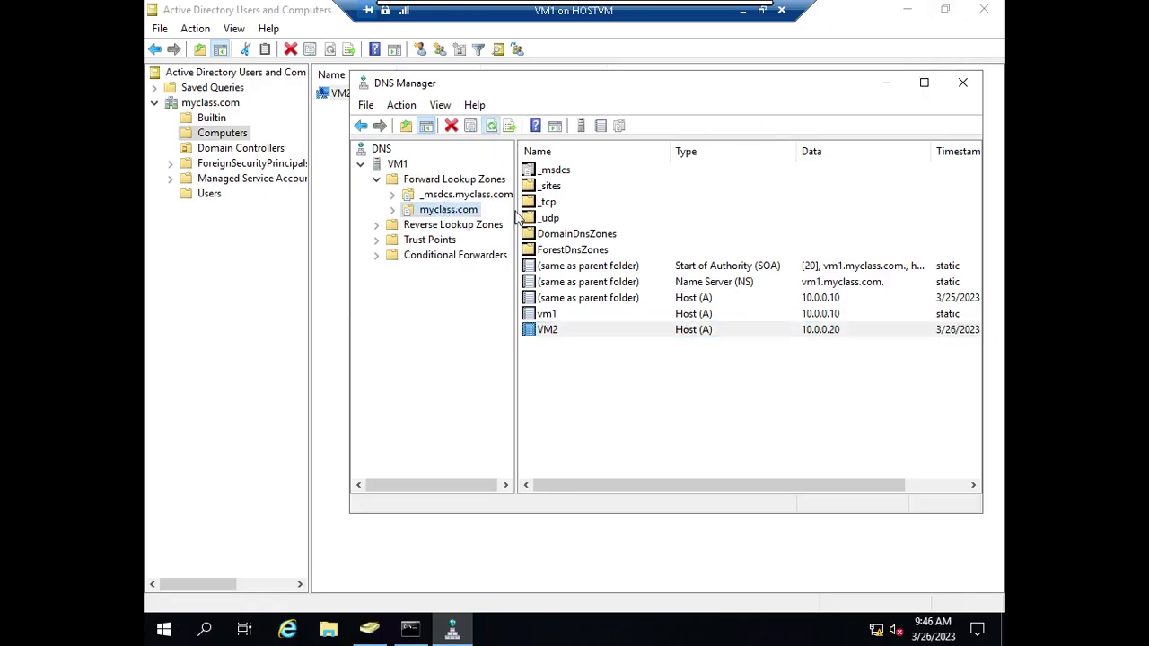
pyautogui.click(490, 125)
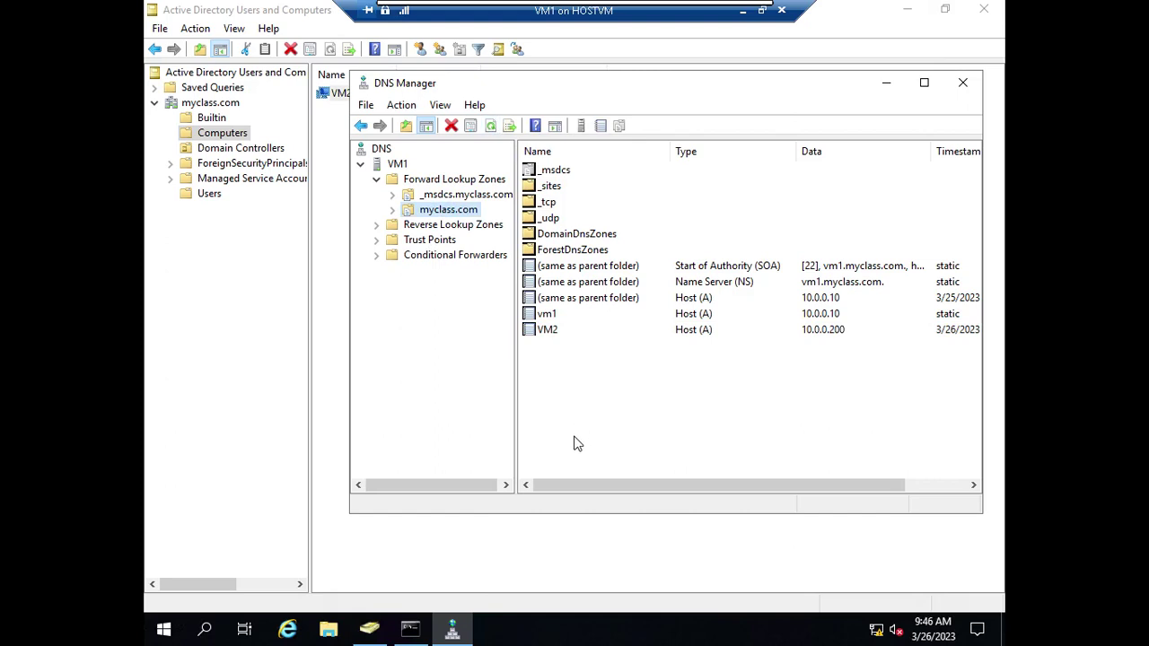
pyautogui.click(551, 332)
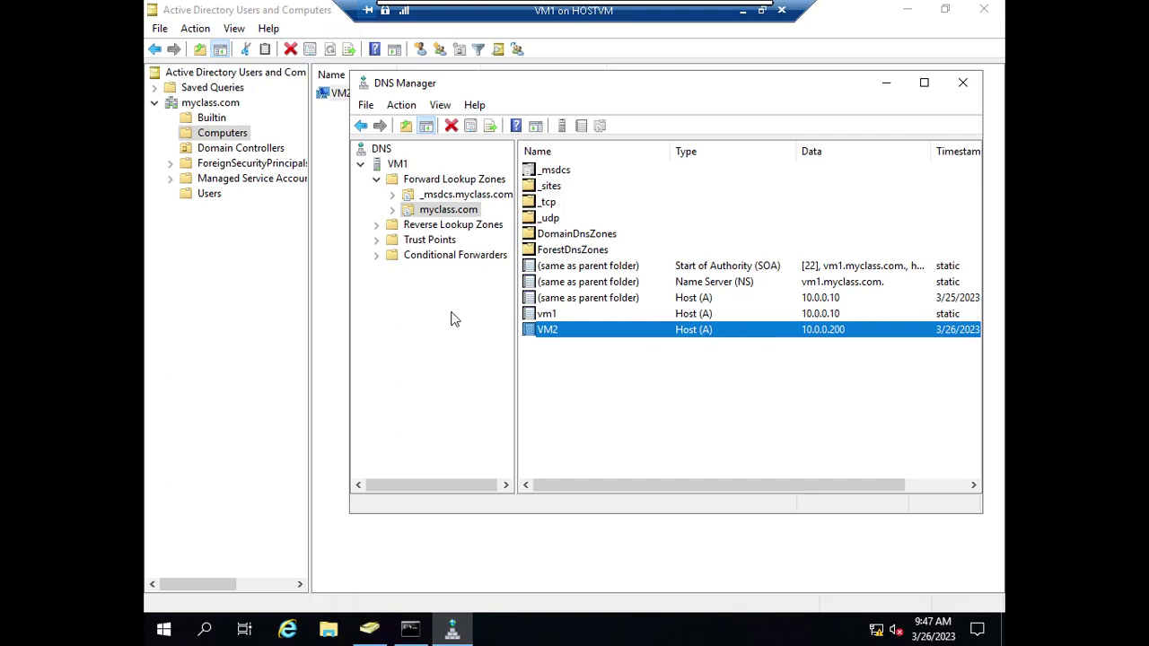
# Open the myclass.com zone's properties, review the Dynamic updates options with Secure only selected, and close them without applying
pyautogui.rightClick(461, 214)
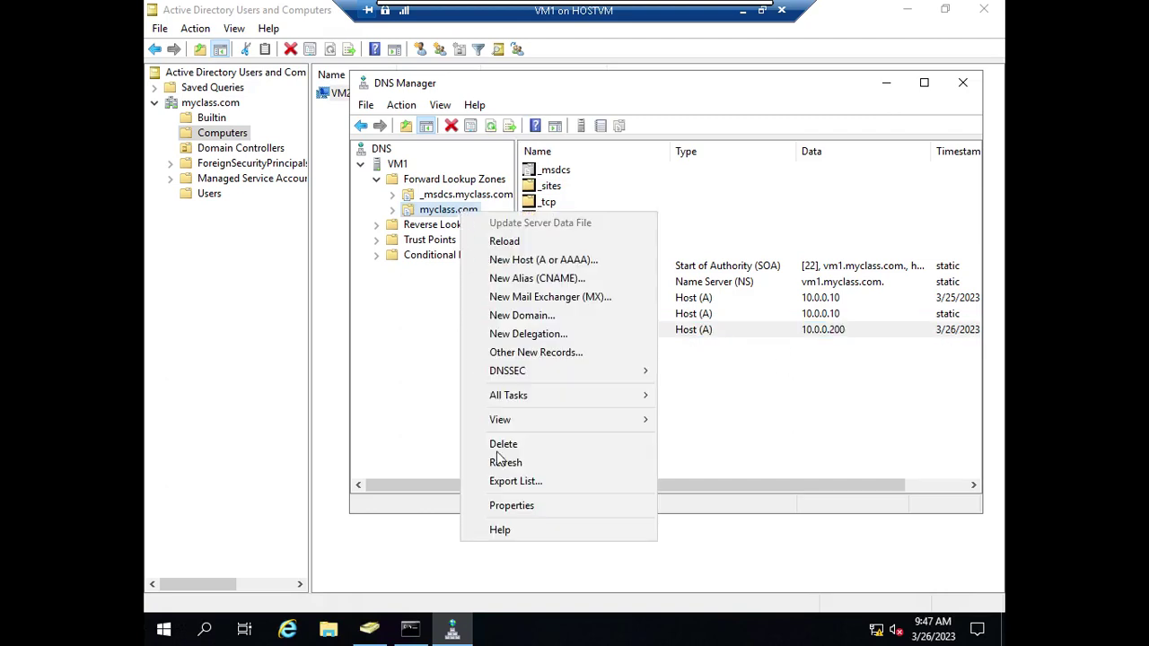
pyautogui.click(510, 505)
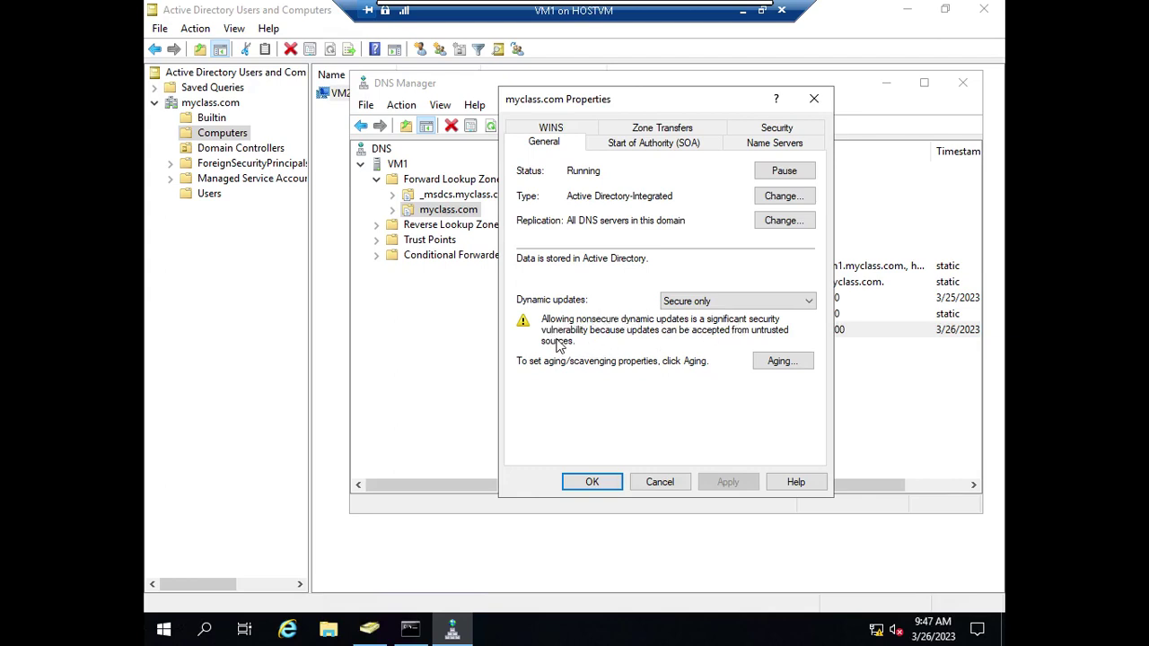
pyautogui.click(695, 304)
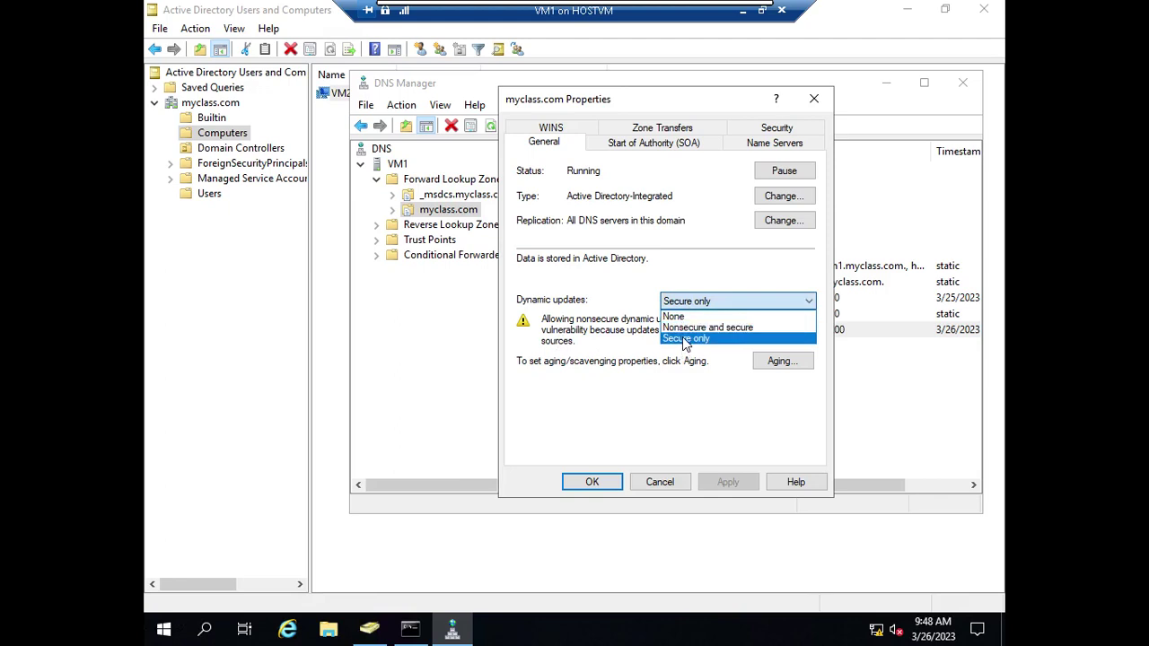
pyautogui.click(686, 341)
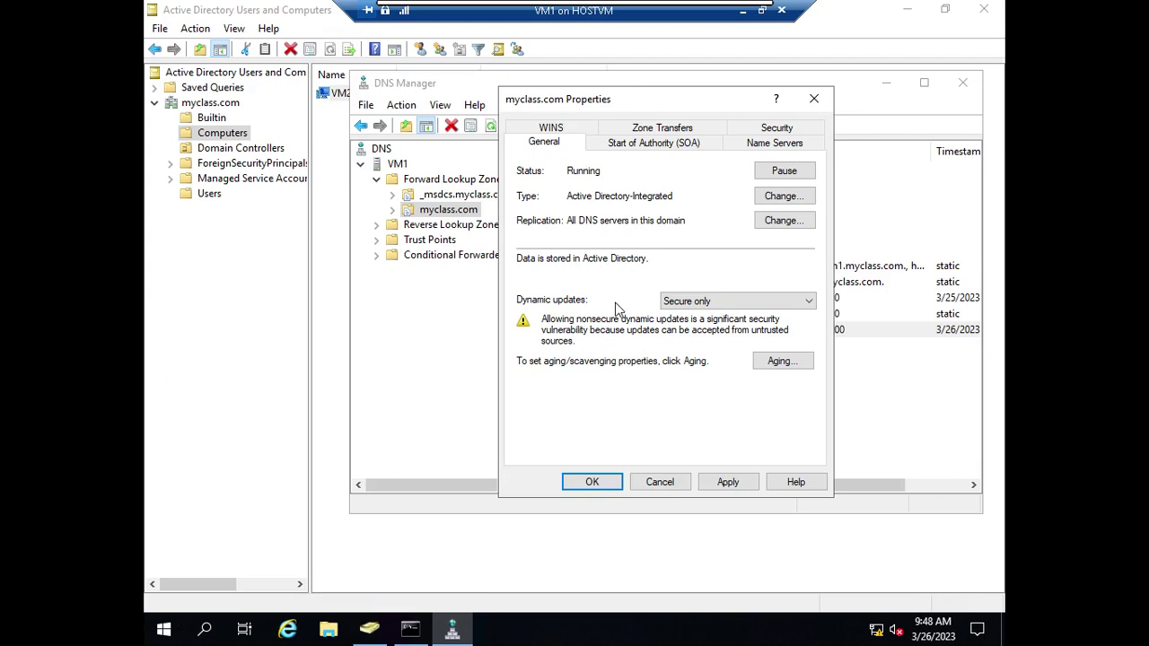
pyautogui.click(813, 101)
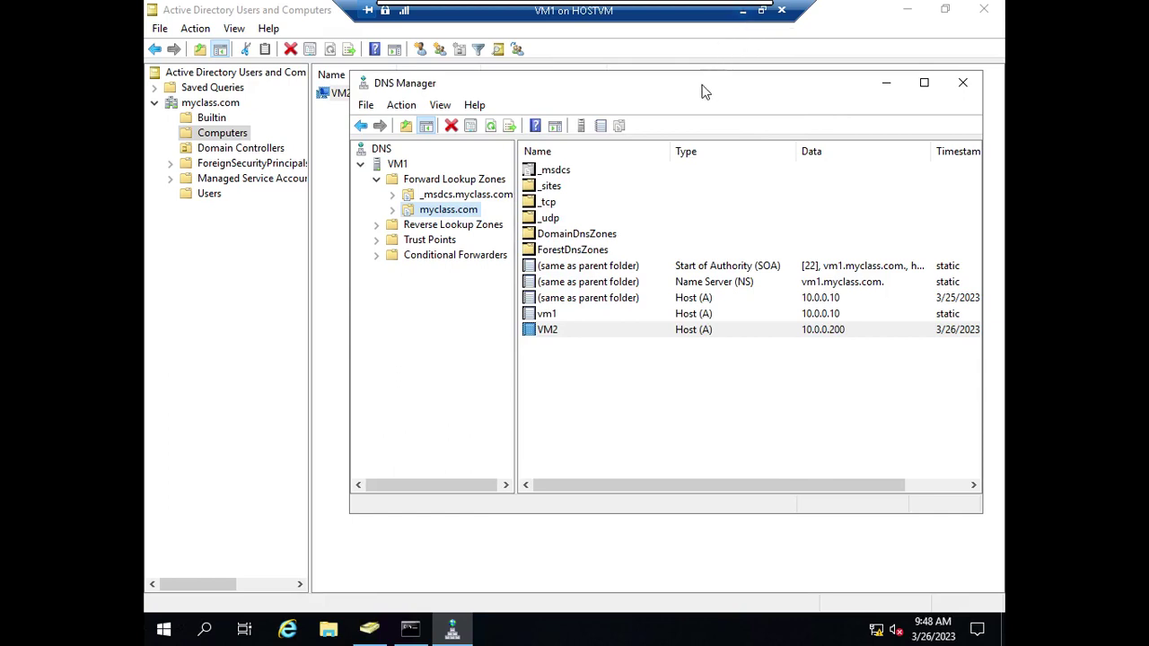
# Minimize DNS Manager and Active Directory Users and Computers, and run services.msc from the Command Prompt, maximizing the Services console
pyautogui.click(886, 84)
pyautogui.click(909, 13)
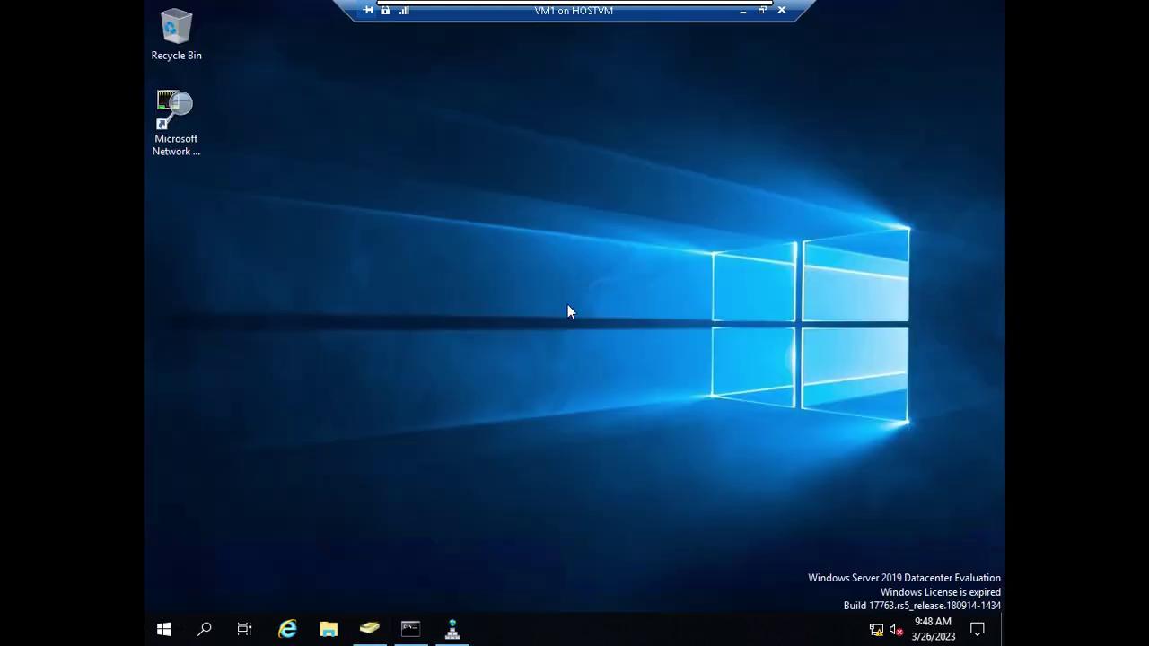
pyautogui.click(413, 632)
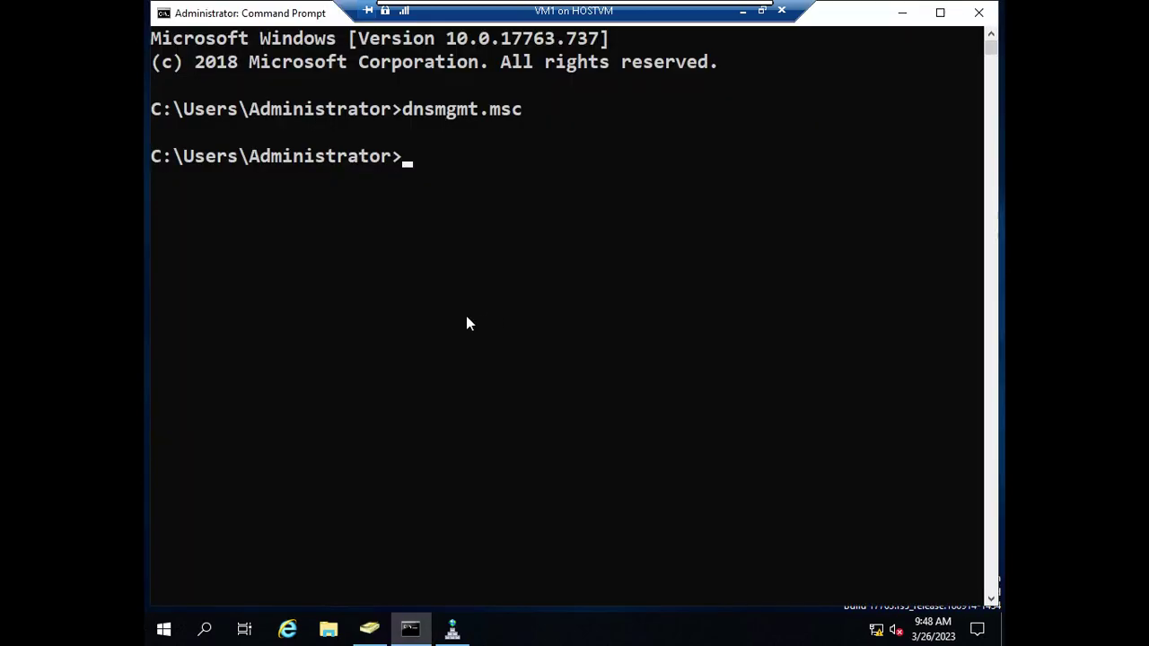
pyautogui.write('services.m')
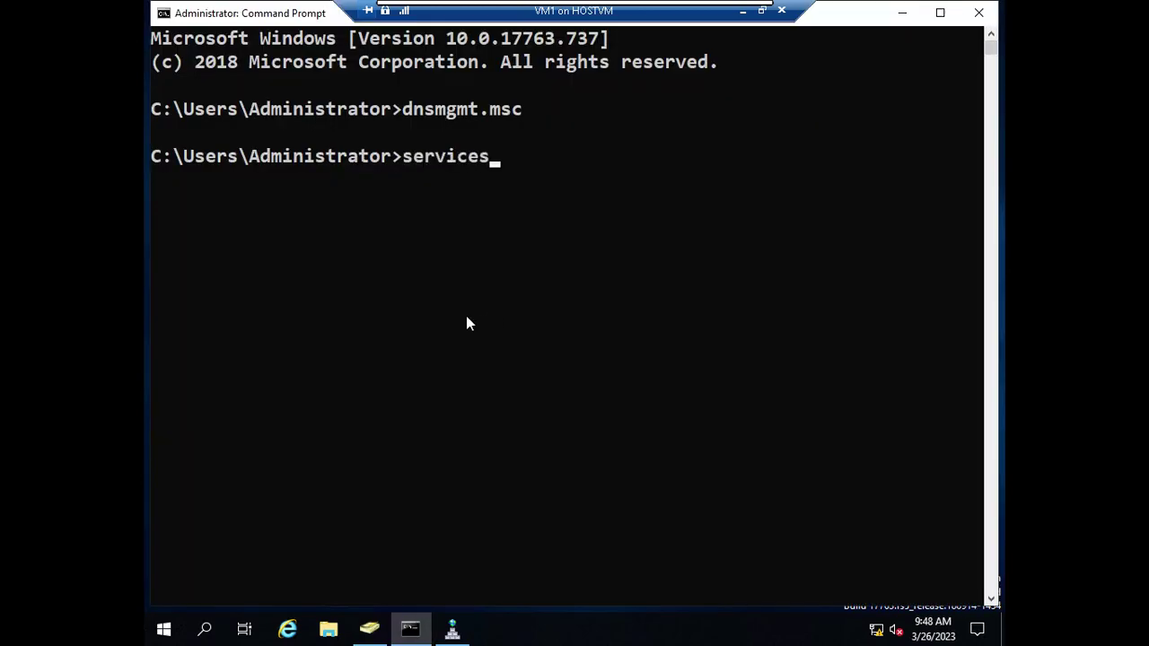
pyautogui.write('sc')
pyautogui.press('Return')
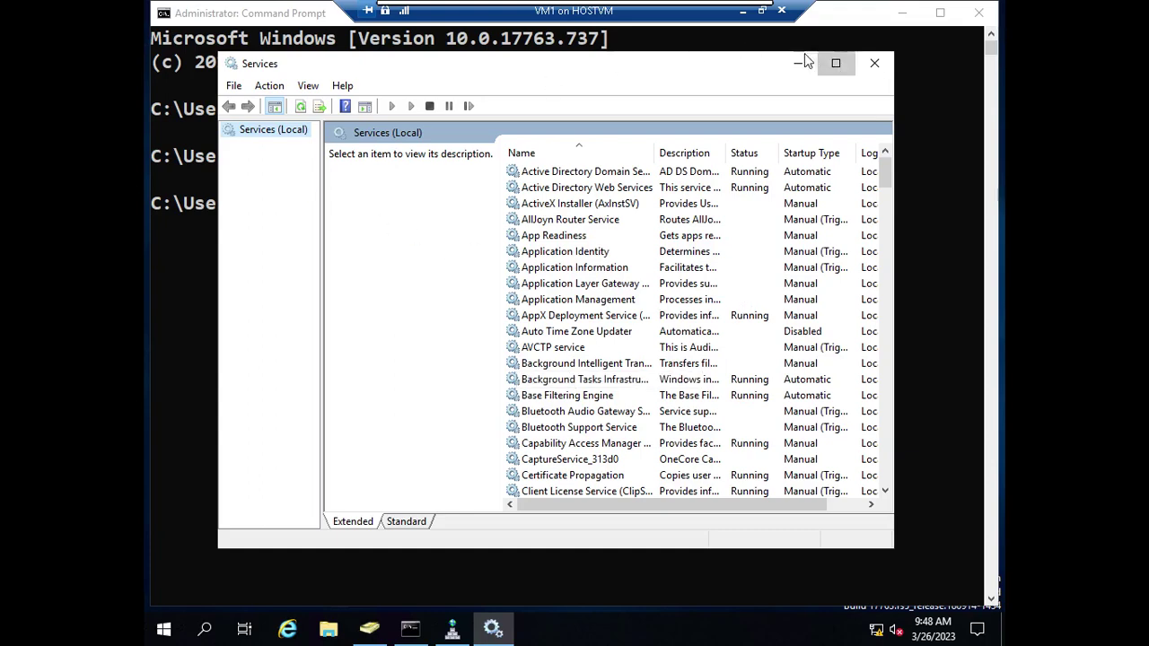
pyautogui.click(838, 65)
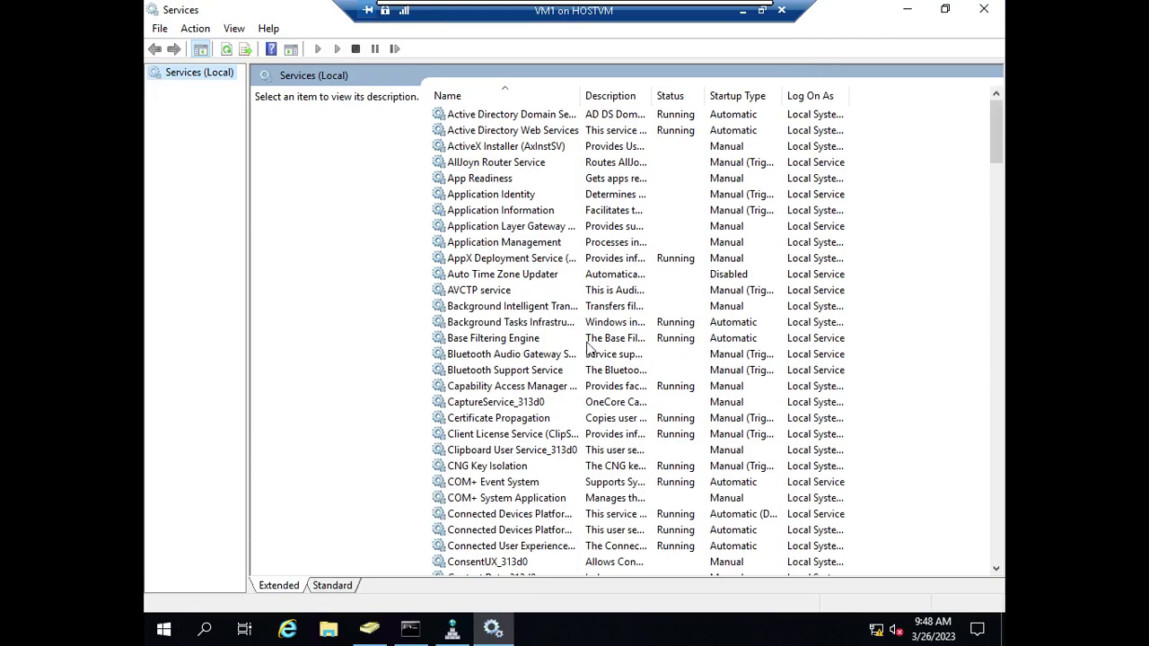
# Find the Netlogon service in the services list and read its description
pyautogui.click(511, 468)
pyautogui.scroll(-12, 516, 486)
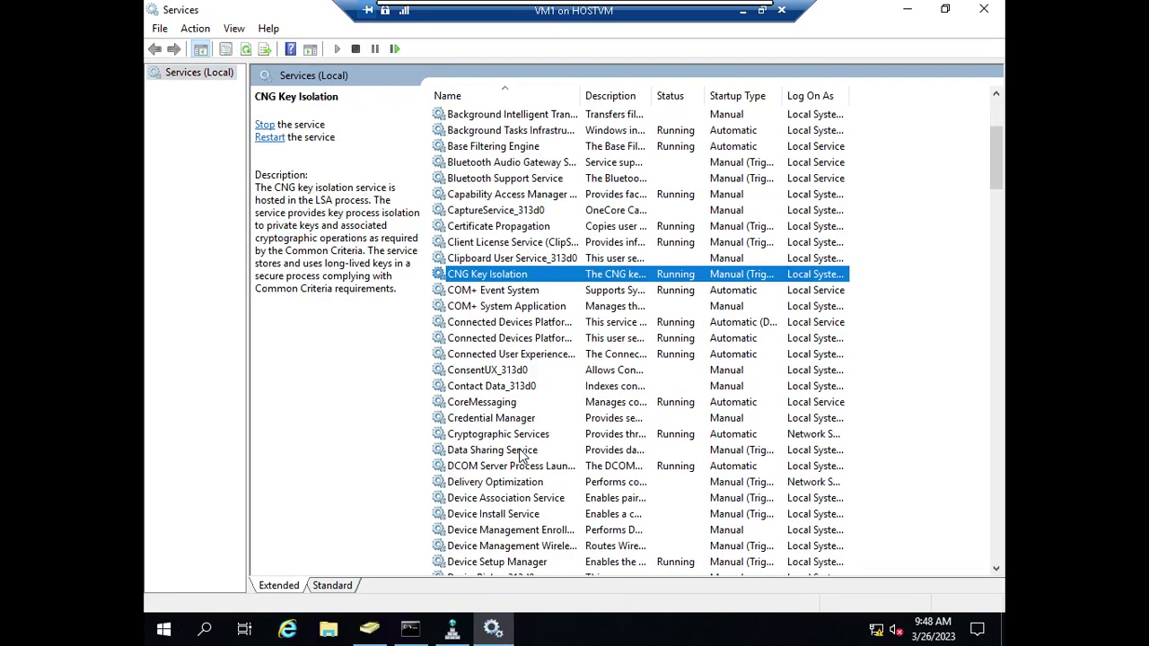
pyautogui.scroll(-17, 522, 458)
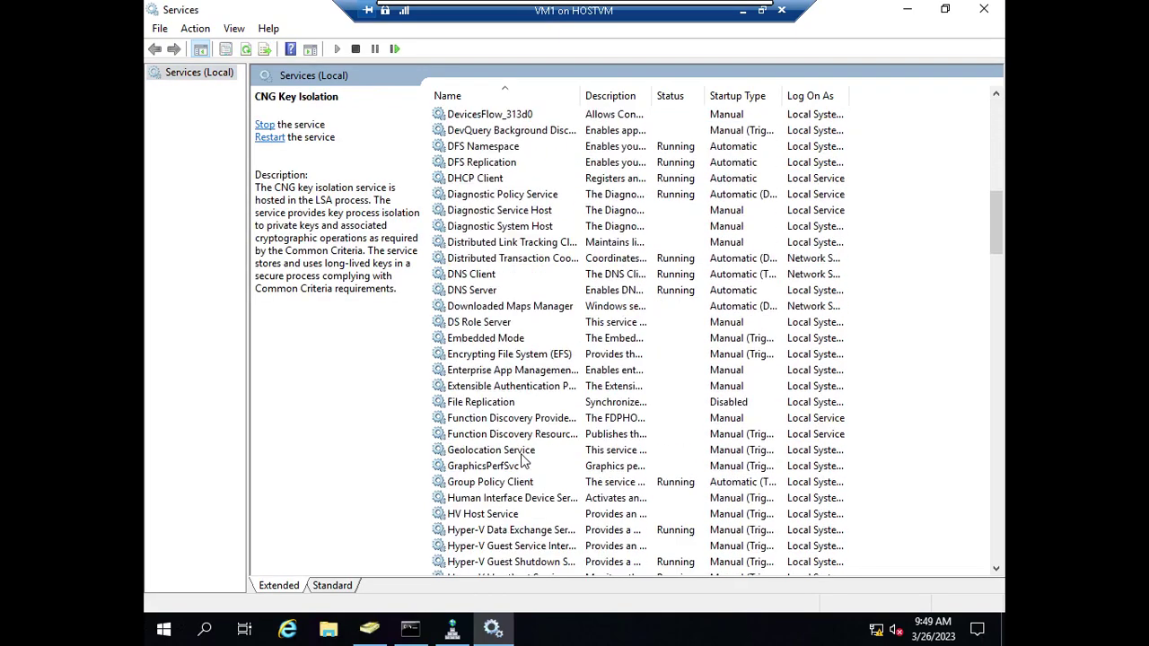
pyautogui.scroll(-3, 523, 459)
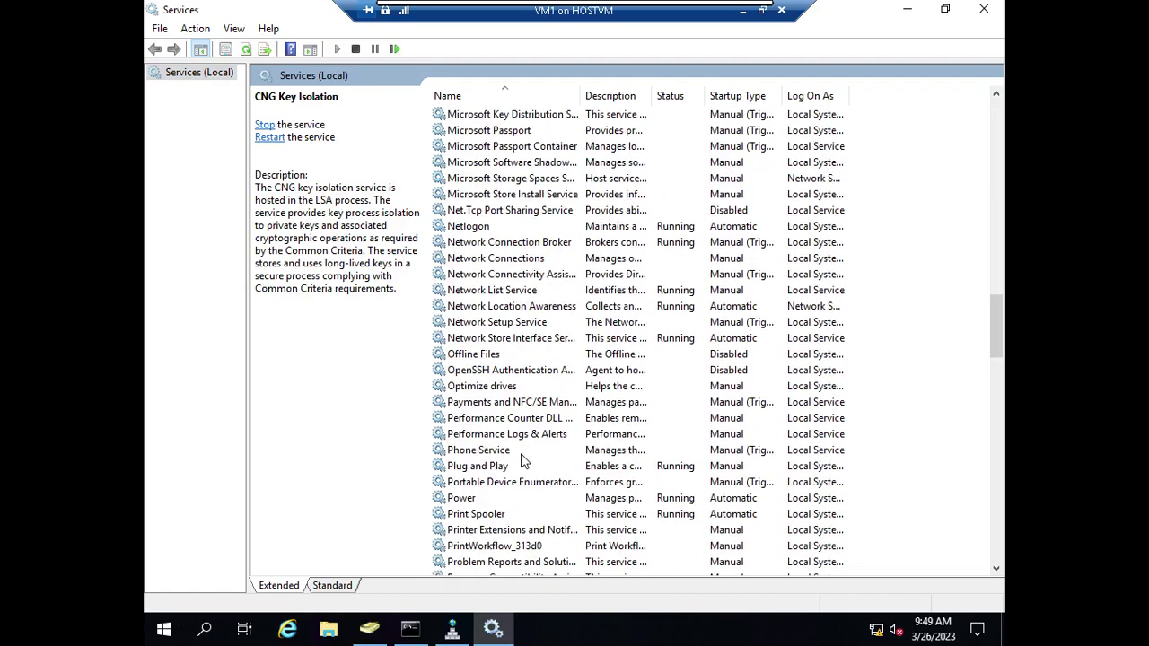
pyautogui.click(477, 226)
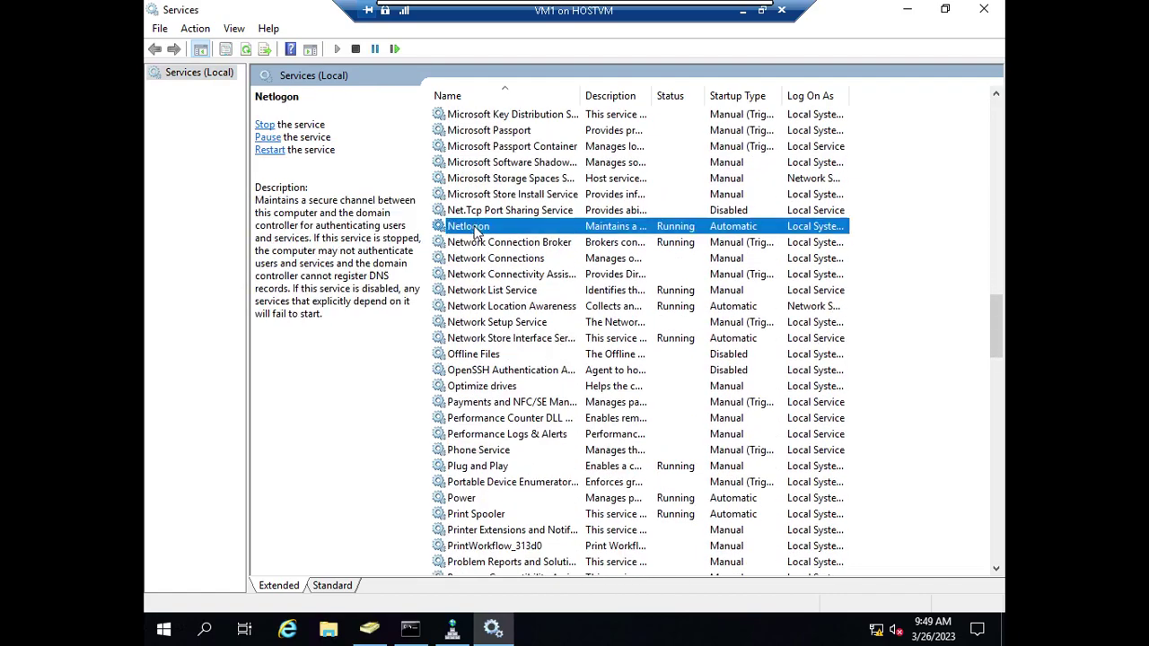
pyautogui.click(343, 276)
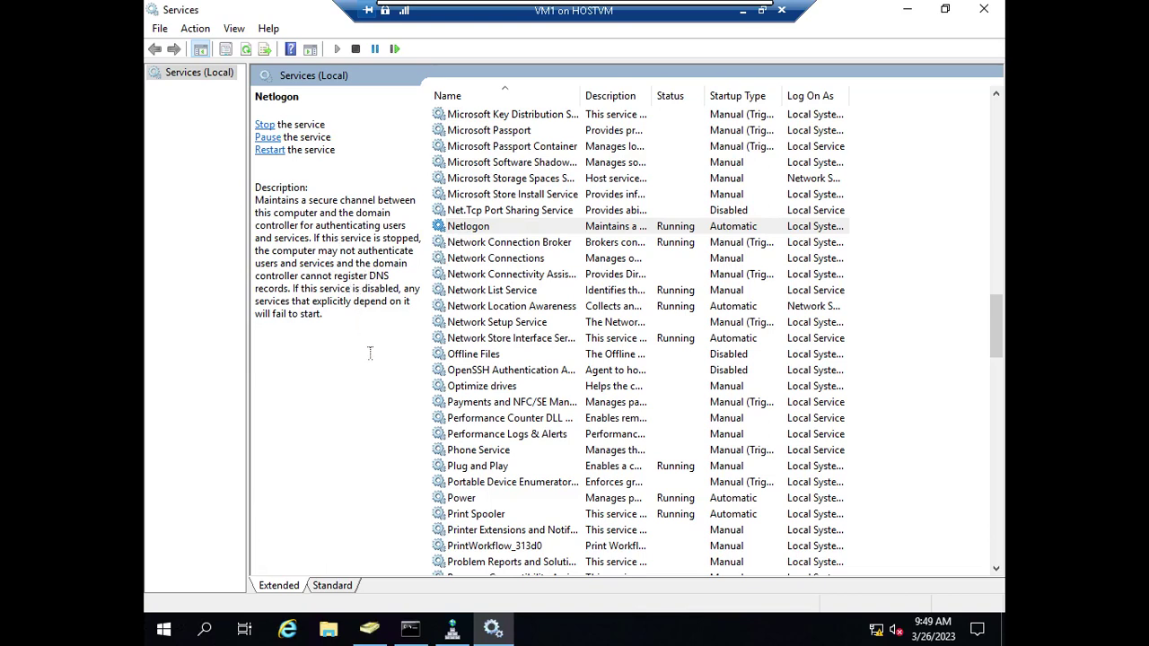
# Review the myclass.com records in DNS Manager once more, and leave the remote session for the NoteBook desktop
pyautogui.click(452, 628)
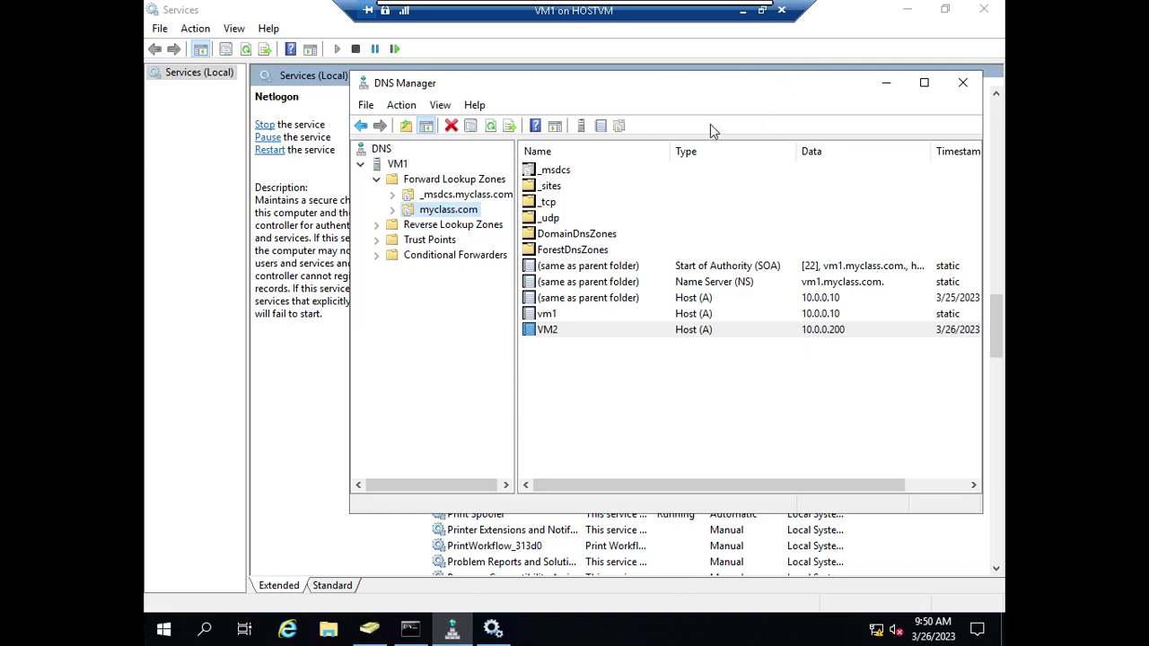
pyautogui.click(310, 301)
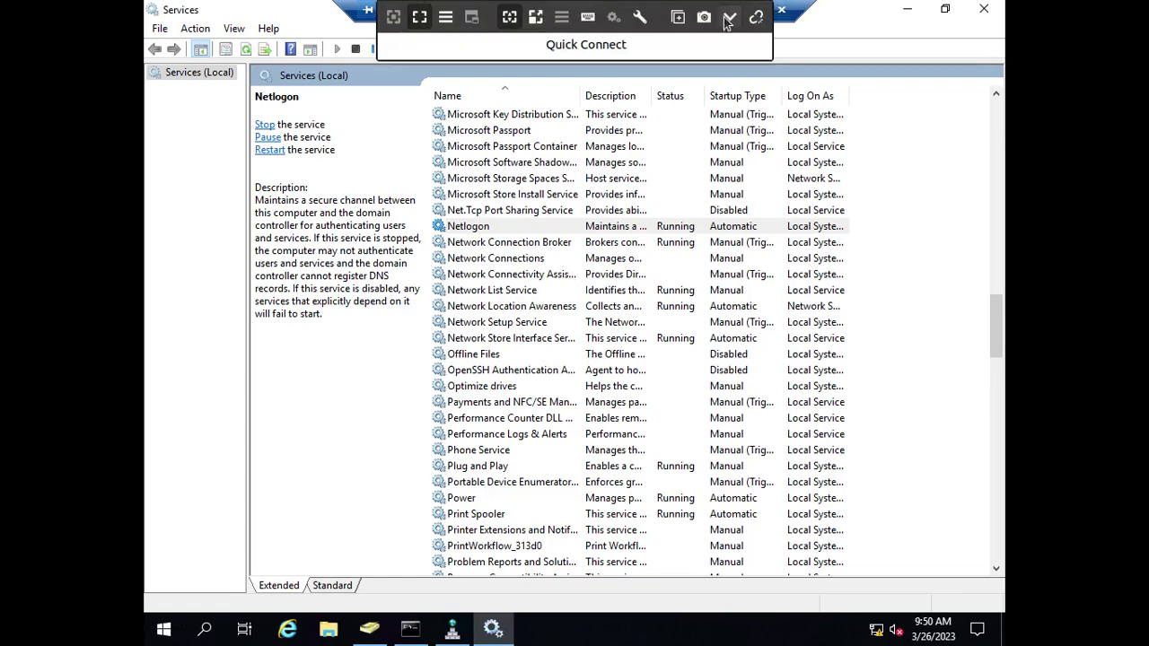
pyautogui.click(731, 16)
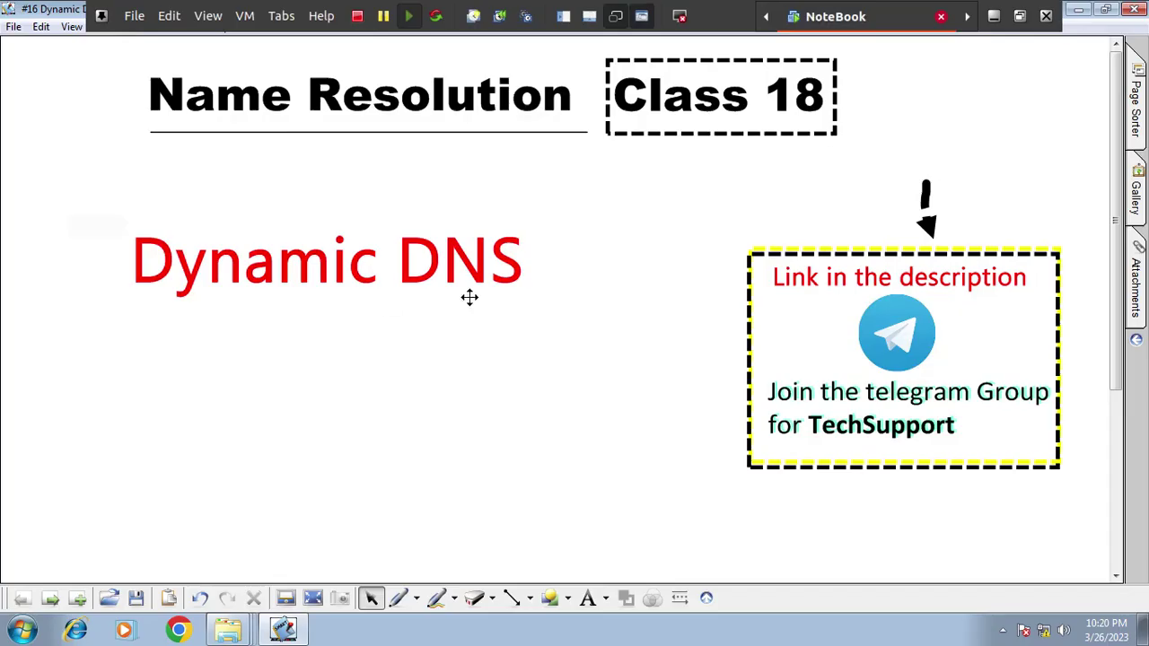